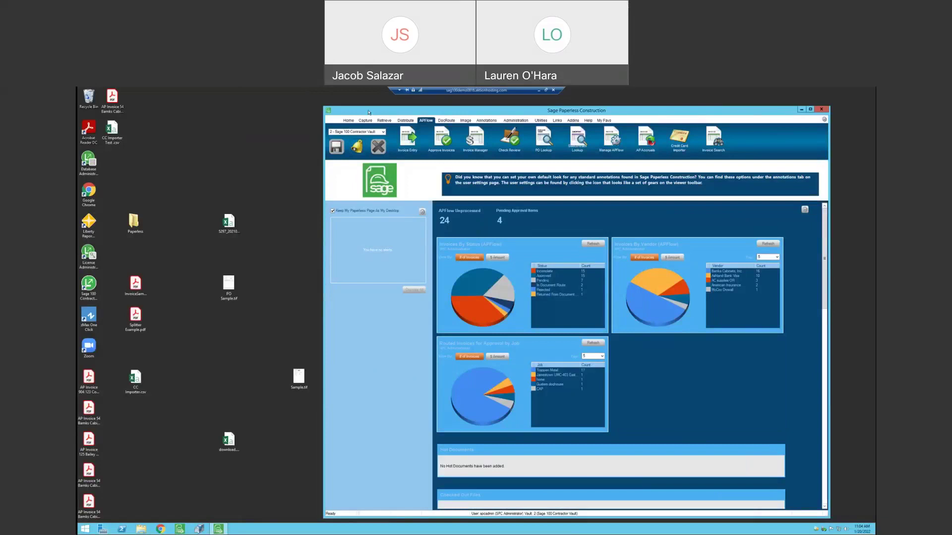
Step: Arrange the Sage Paperless Construction window so the PDF files on the desktop stay visible beside it
{"action": "left_click_drag", "start_coordinate": [368, 112], "coordinate": [327, 107]}
{"action": "left_click", "coordinate": [767, 104]}
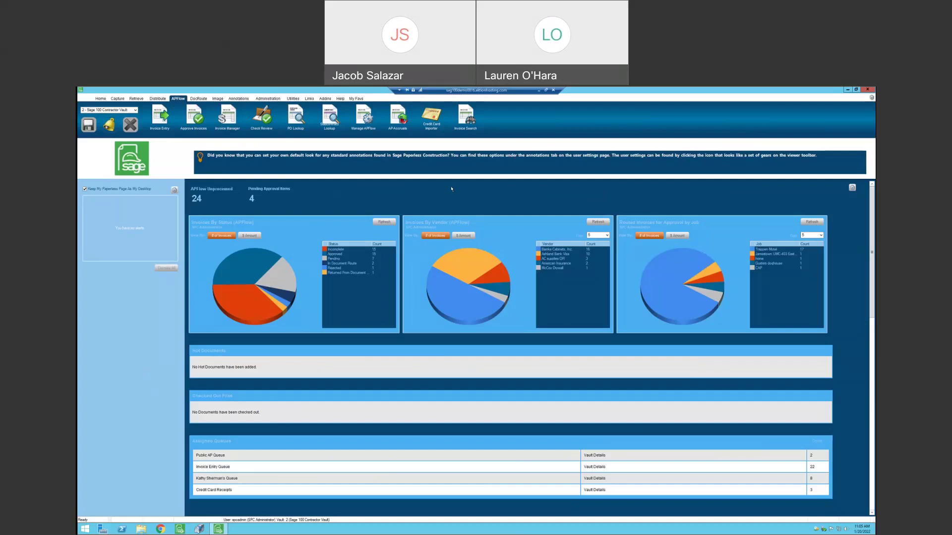
{"action": "left_click", "coordinate": [856, 90]}
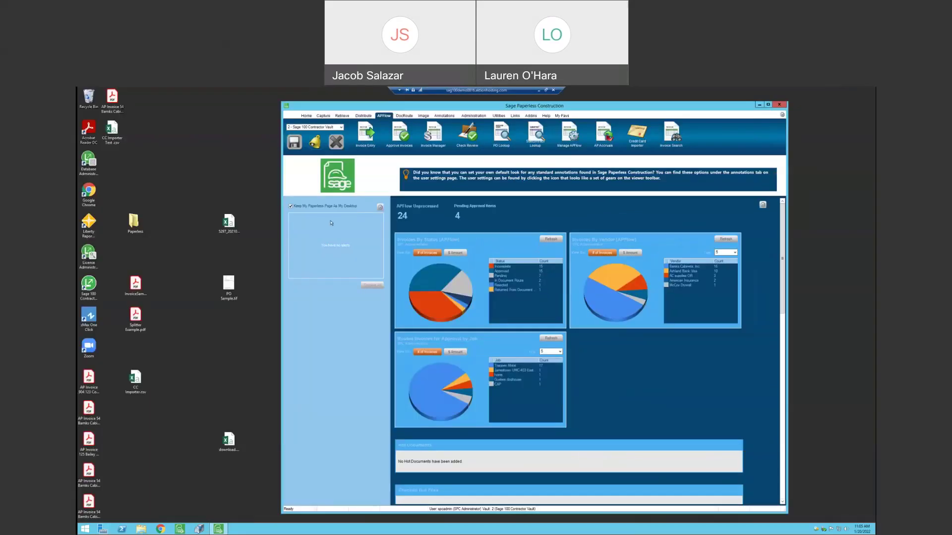
{"action": "left_click_drag", "start_coordinate": [364, 106], "coordinate": [346, 104]}
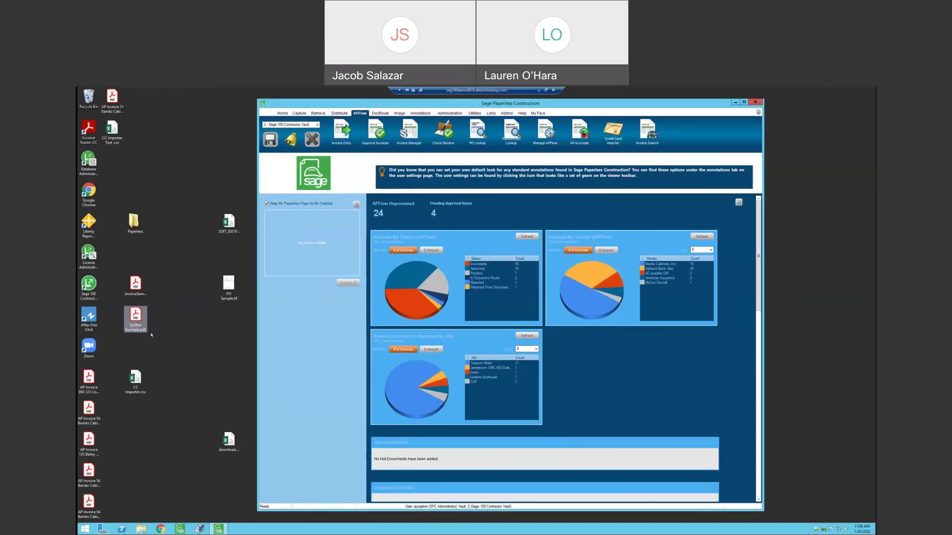
Step: Bring the InvoiceSample PDF from the desktop into the Paperless window with the Push To Queue action
{"action": "left_click_drag", "start_coordinate": [135, 286], "coordinate": [159, 261]}
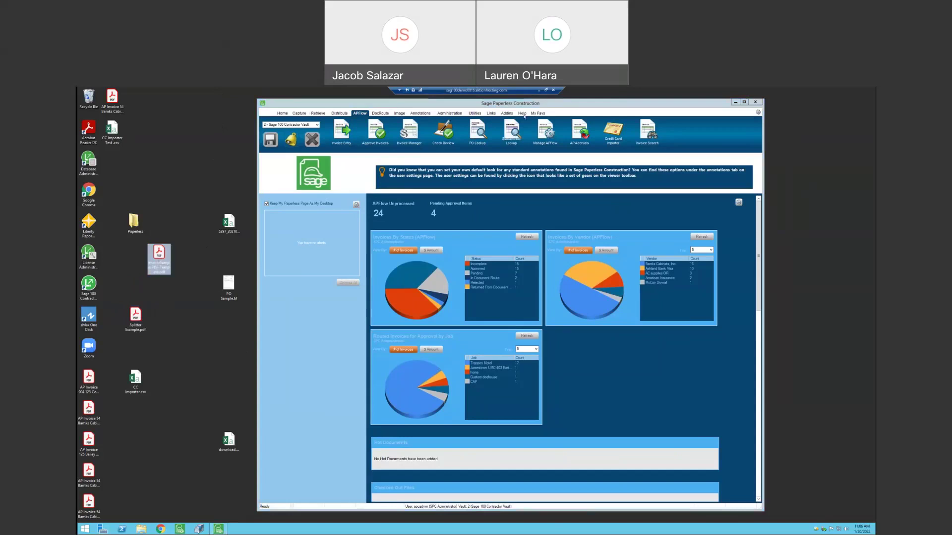
{"action": "left_click", "coordinate": [299, 113]}
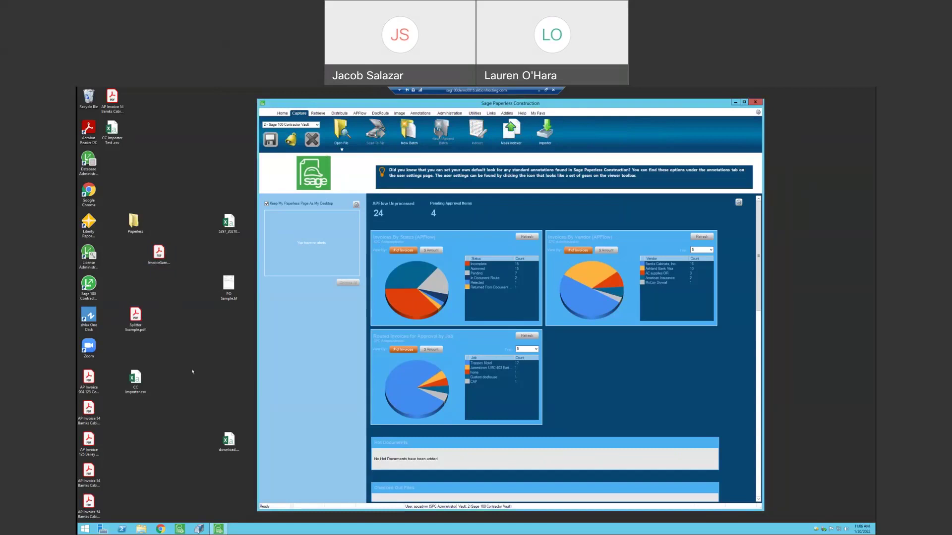
{"action": "left_click", "coordinate": [158, 262]}
{"action": "left_click_drag", "start_coordinate": [158, 261], "coordinate": [317, 231]}
{"action": "left_click_drag", "start_coordinate": [644, 200], "coordinate": [472, 197]}
{"action": "left_click_drag", "start_coordinate": [361, 191], "coordinate": [307, 289]}
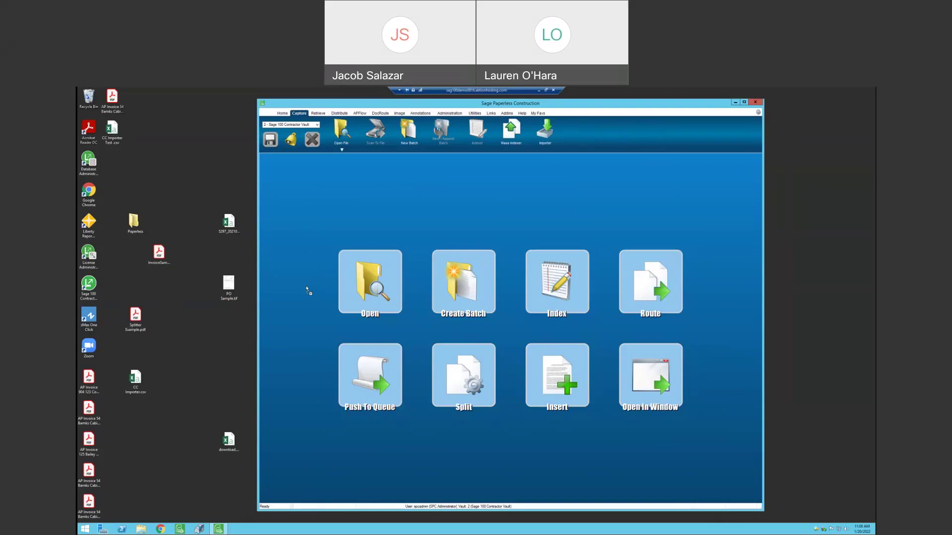
{"action": "left_click_drag", "start_coordinate": [307, 289], "coordinate": [364, 372]}
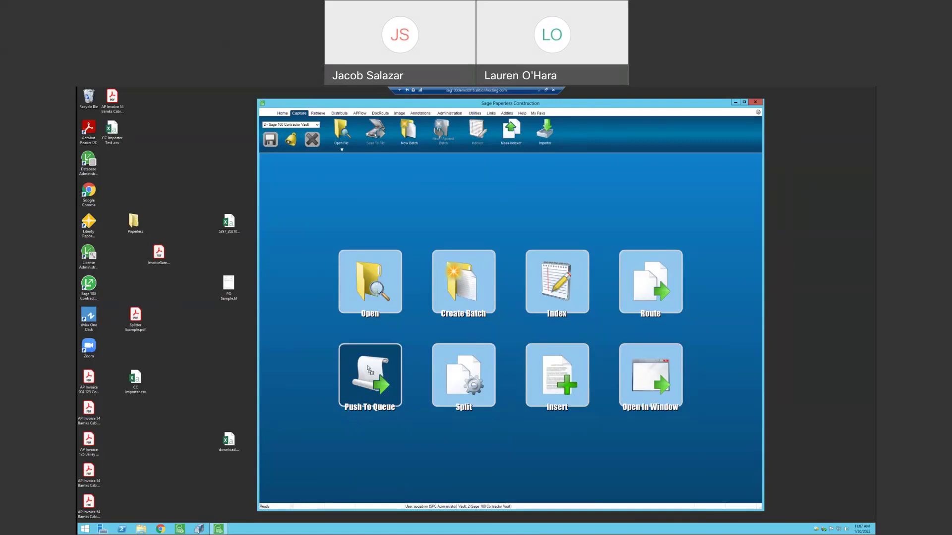
{"action": "left_click", "coordinate": [369, 370]}
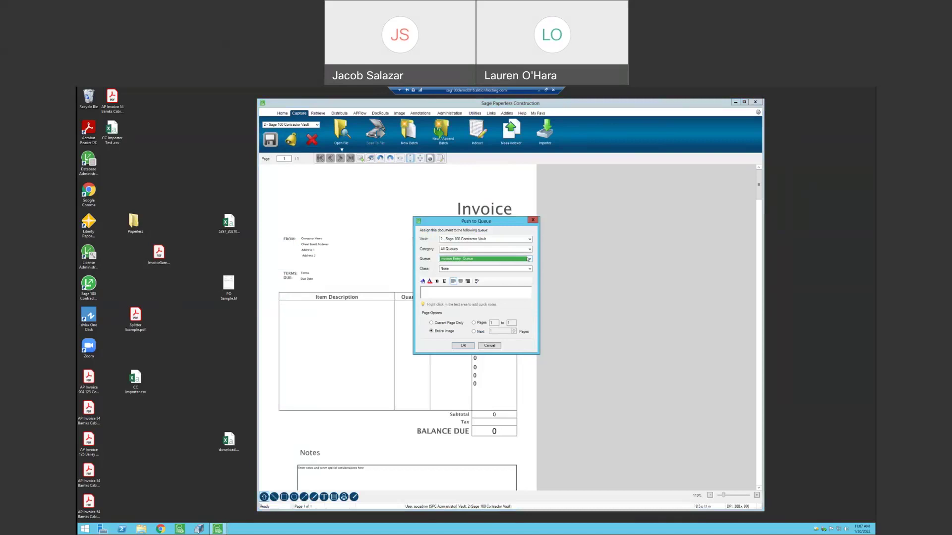
Step: Push the entire invoice image to the Invoice Entry Queue and close the document
{"action": "left_click", "coordinate": [529, 259]}
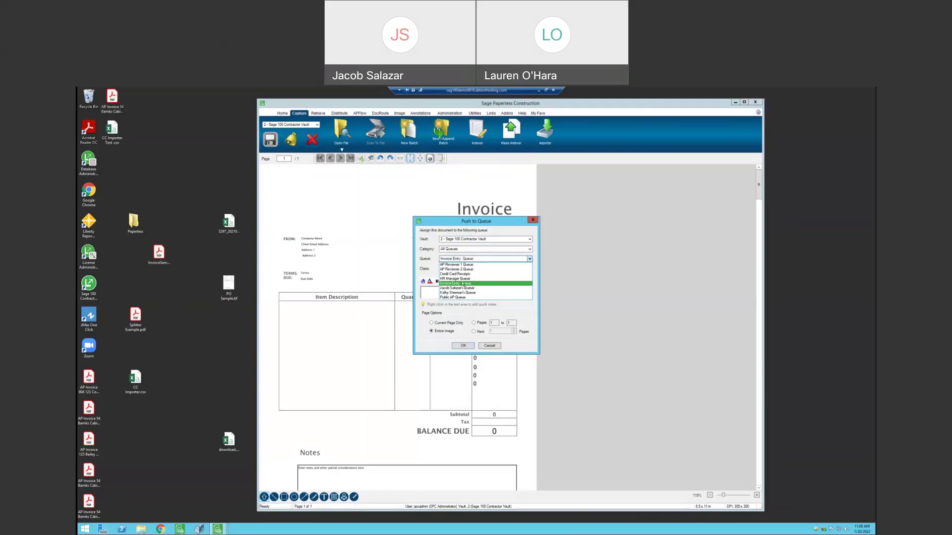
{"action": "left_click", "coordinate": [463, 283]}
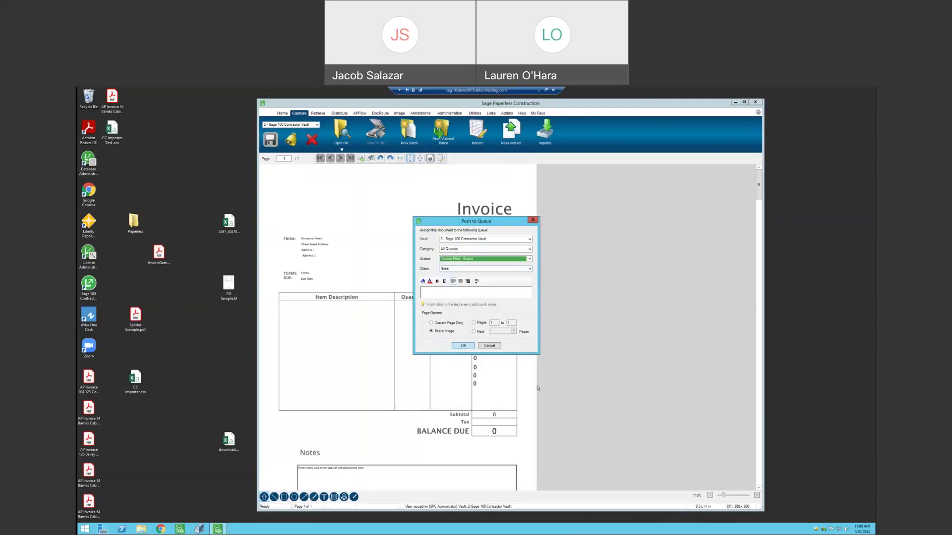
{"action": "key", "text": "Return"}
{"action": "left_click", "coordinate": [311, 139]}
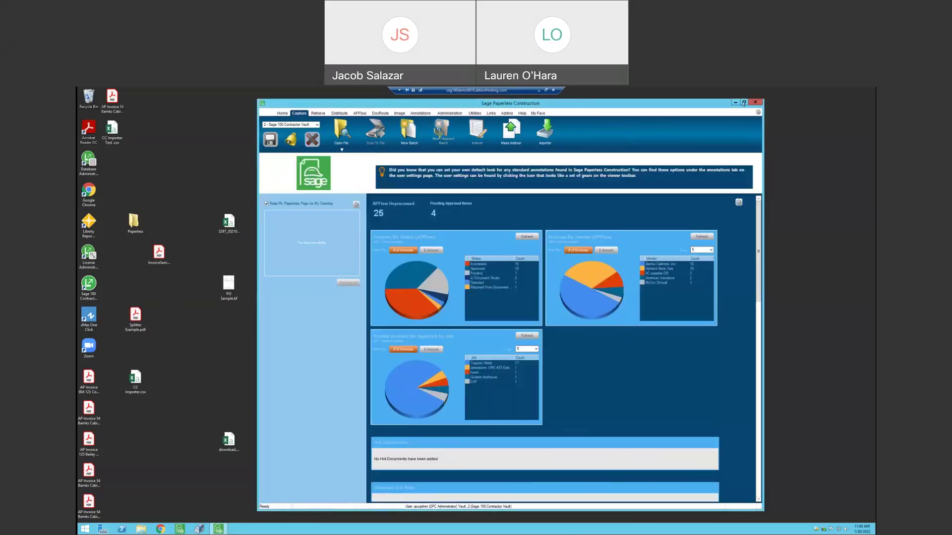
Step: View the newest InvoiceSample document in APFlow's Invoice Entry Queue with the window maximized, and close it
{"action": "double_click", "coordinate": [364, 103]}
{"action": "left_click", "coordinate": [178, 98]}
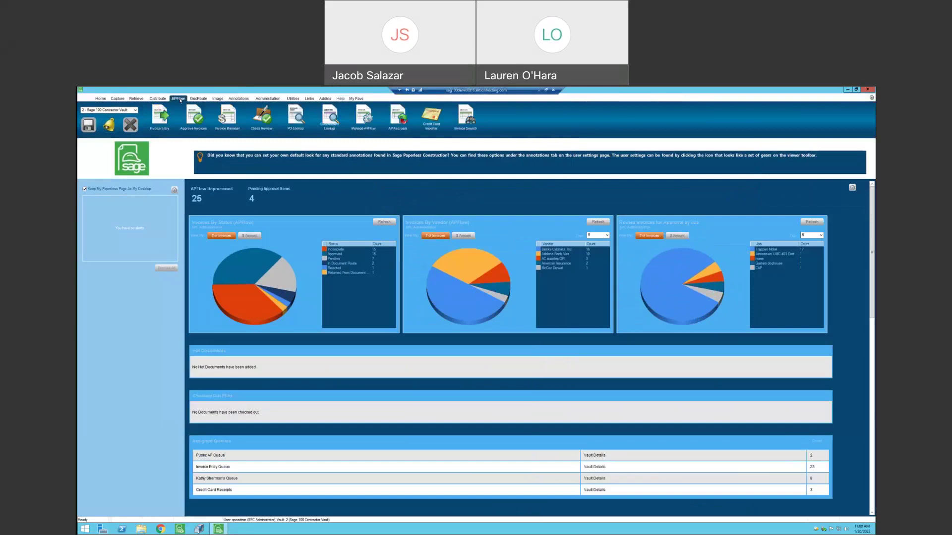
{"action": "left_click", "coordinate": [160, 118]}
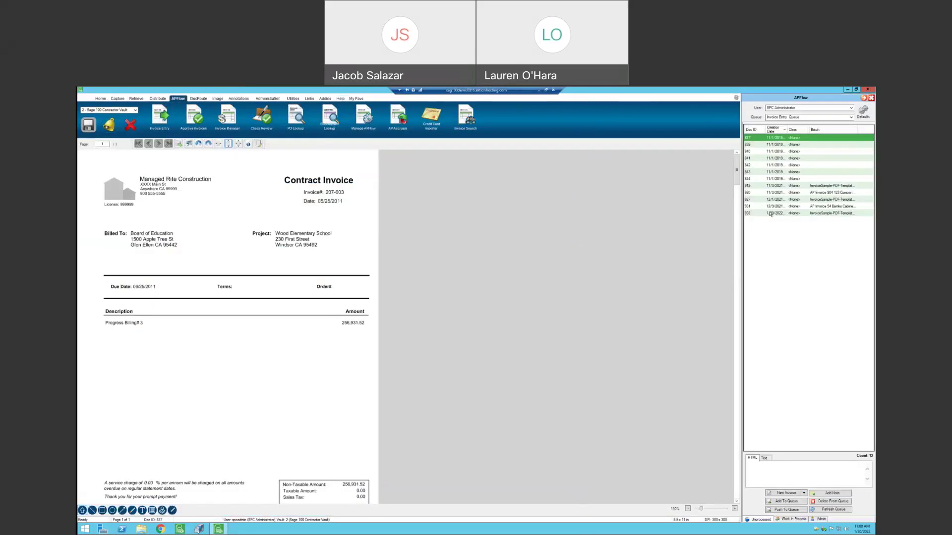
{"action": "left_click", "coordinate": [770, 214]}
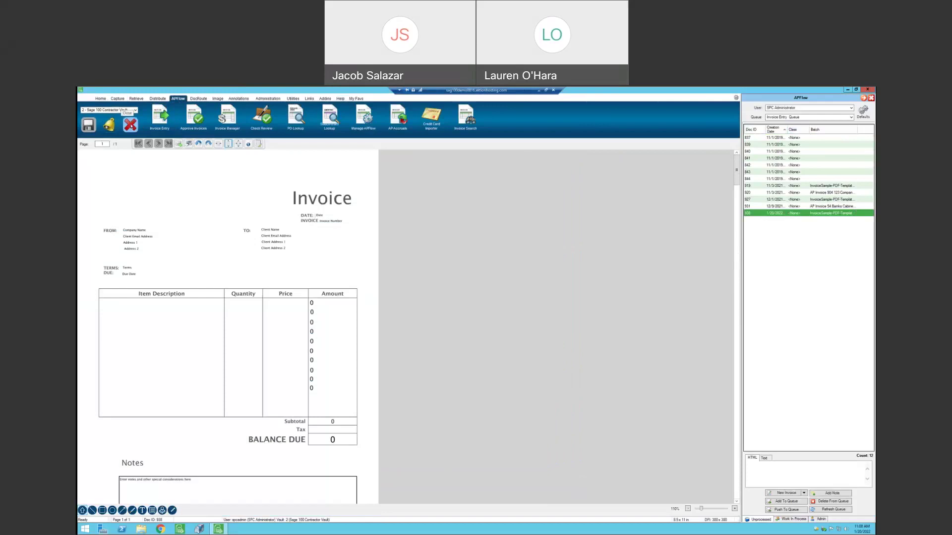
{"action": "left_click", "coordinate": [130, 124]}
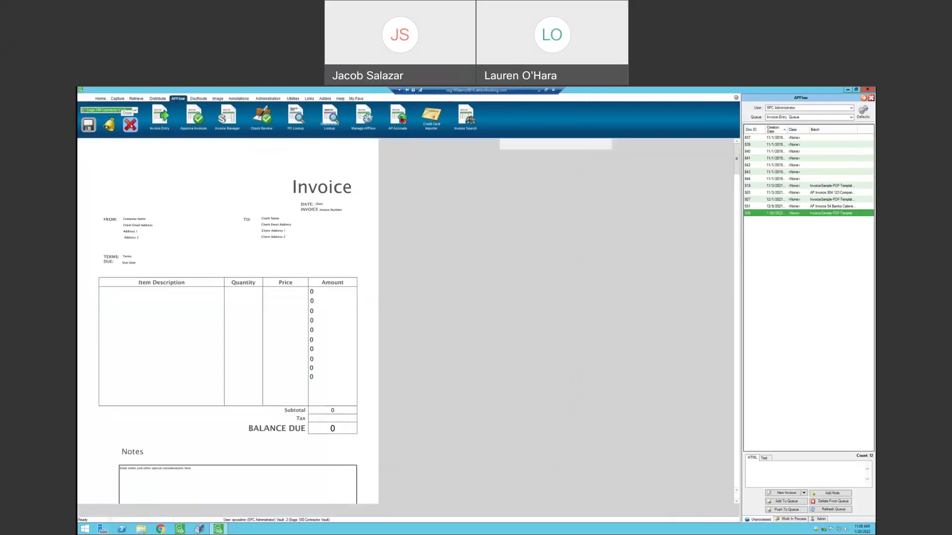
Step: Restore the window and bring Splitter Example.pdf from the desktop into it with the Split action
{"action": "left_click", "coordinate": [856, 90]}
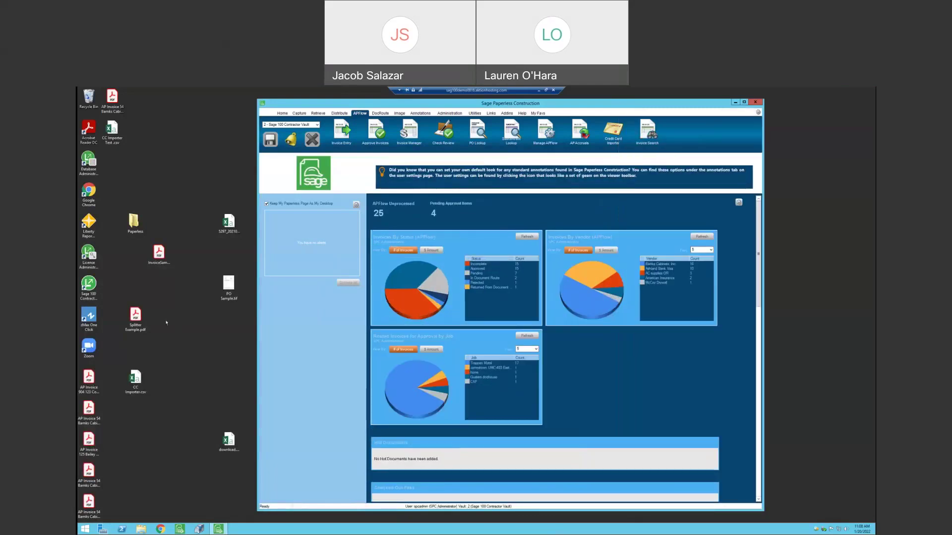
{"action": "left_click", "coordinate": [135, 317]}
{"action": "left_click_drag", "start_coordinate": [146, 357], "coordinate": [442, 449]}
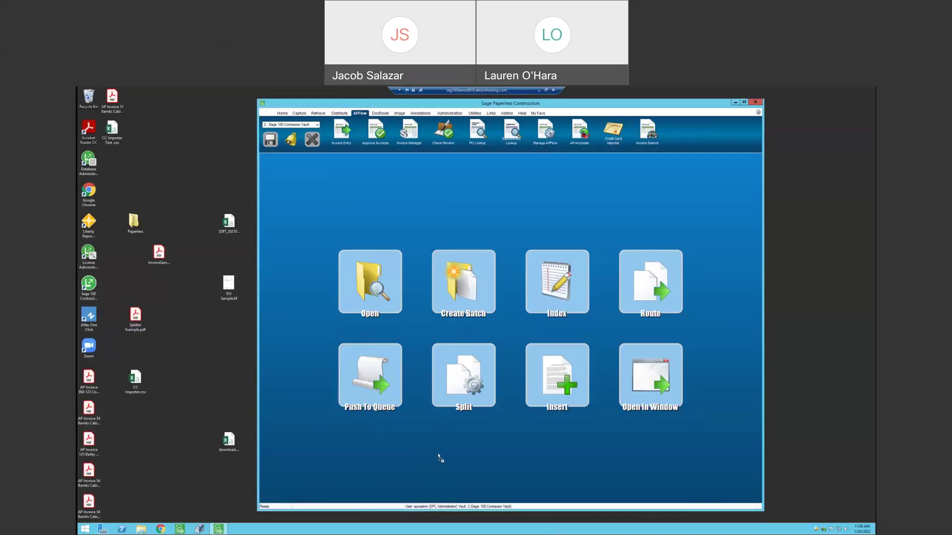
{"action": "left_click_drag", "start_coordinate": [438, 457], "coordinate": [445, 452]}
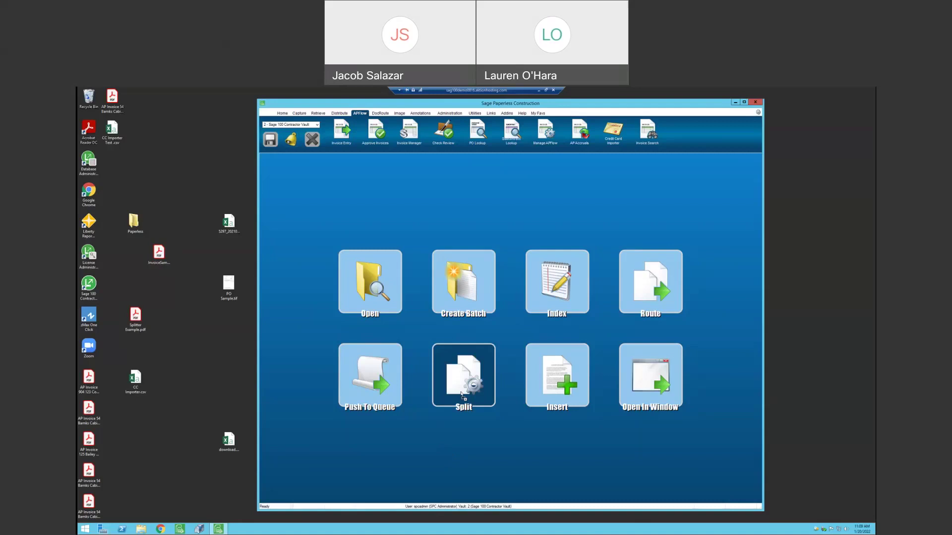
{"action": "left_click", "coordinate": [462, 370]}
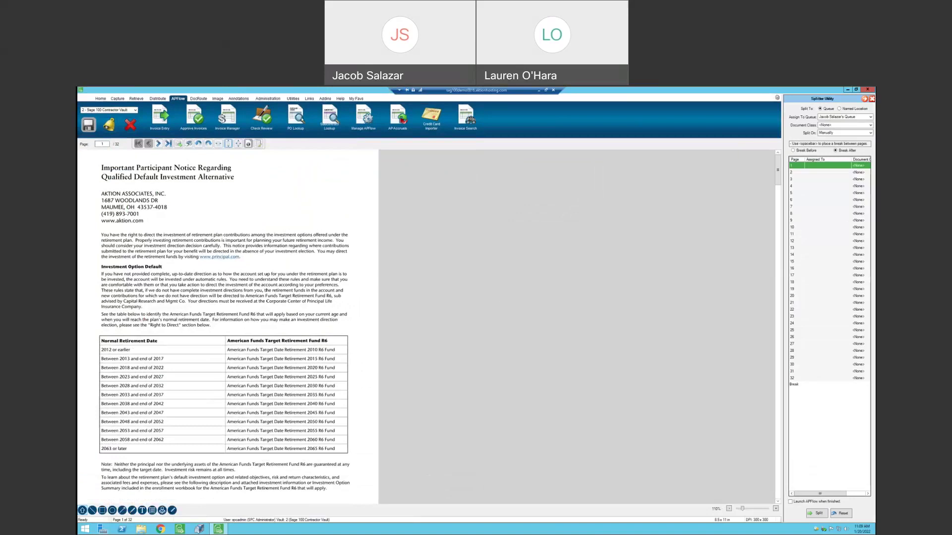
Step: Show the page thumbnails for the opened PDF and display page 2
{"action": "left_click", "coordinate": [293, 99]}
{"action": "left_click", "coordinate": [330, 117]}
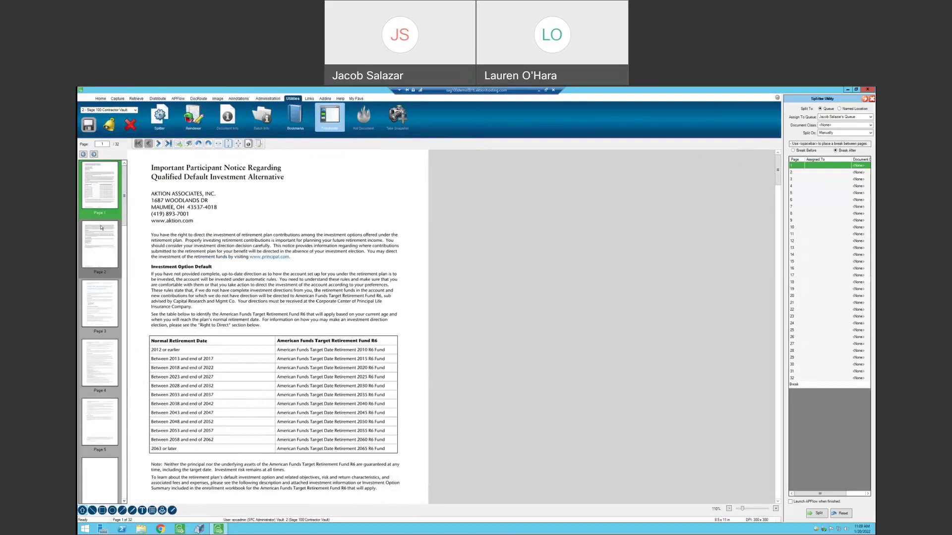
{"action": "left_click", "coordinate": [100, 242]}
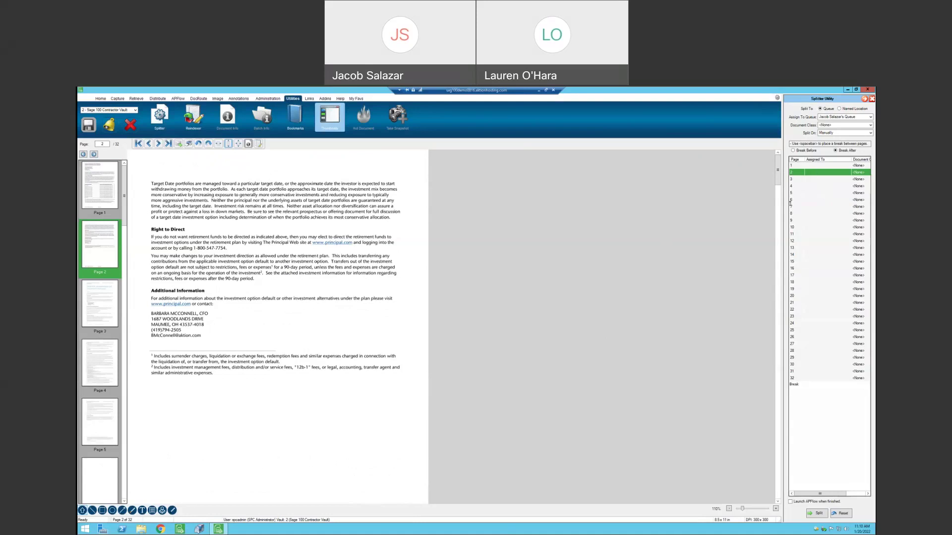
Step: Place manual breaks after pages 6, 11, 19 and 26 in the Splitter Utility
{"action": "left_click", "coordinate": [106, 481]}
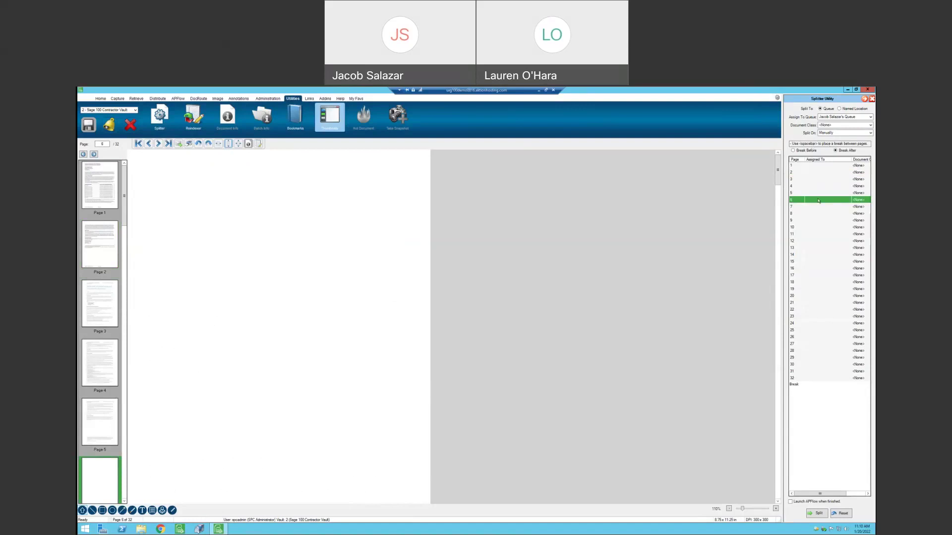
{"action": "key", "text": "space"}
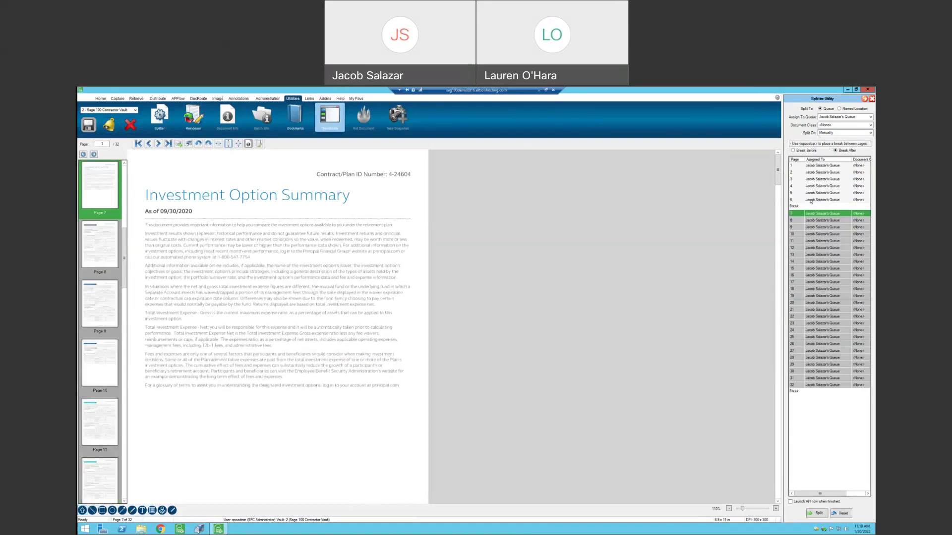
{"action": "left_click", "coordinate": [816, 241]}
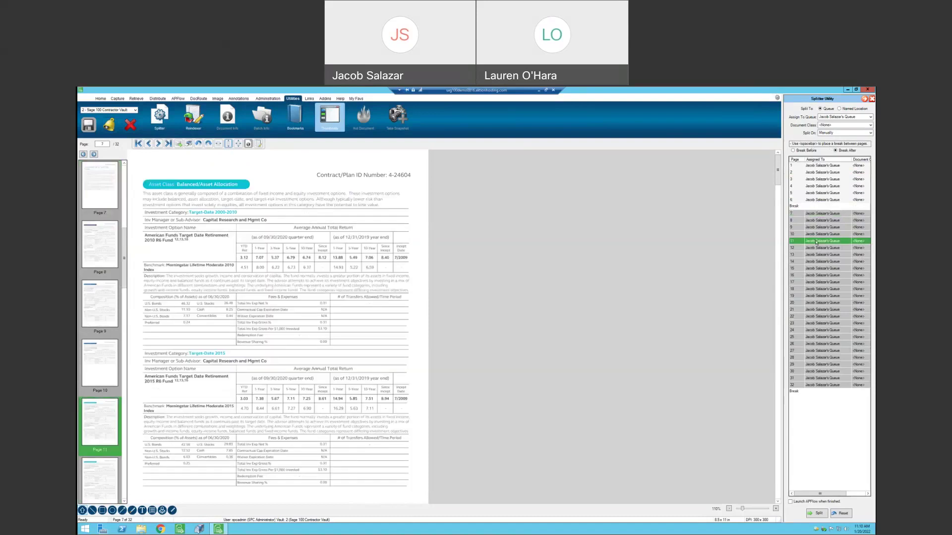
{"action": "key", "text": "space"}
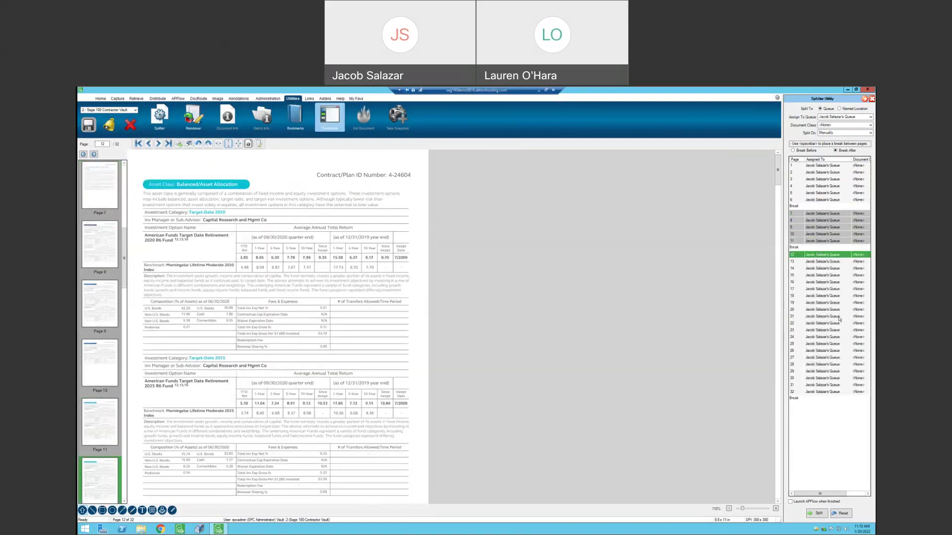
{"action": "left_click", "coordinate": [826, 303]}
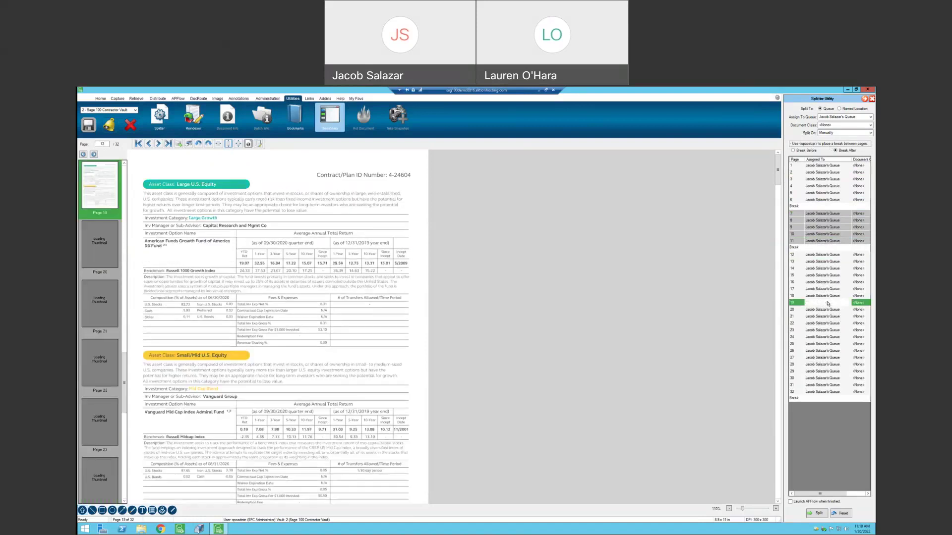
{"action": "key", "text": "space"}
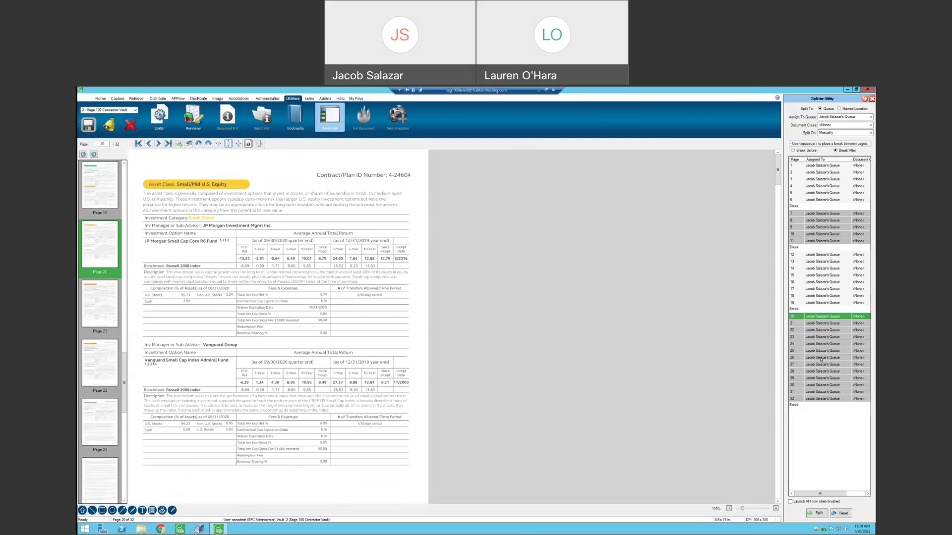
{"action": "left_click", "coordinate": [821, 358]}
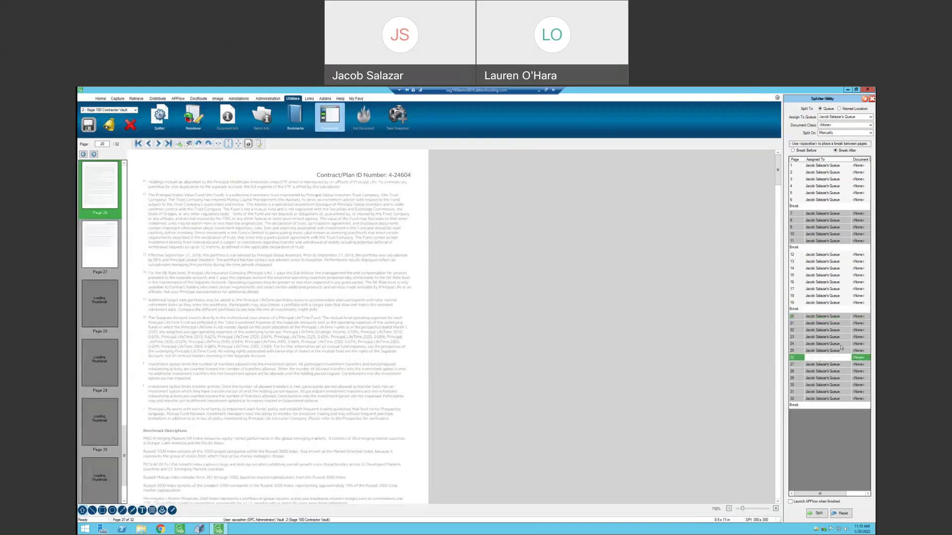
{"action": "key", "text": "space"}
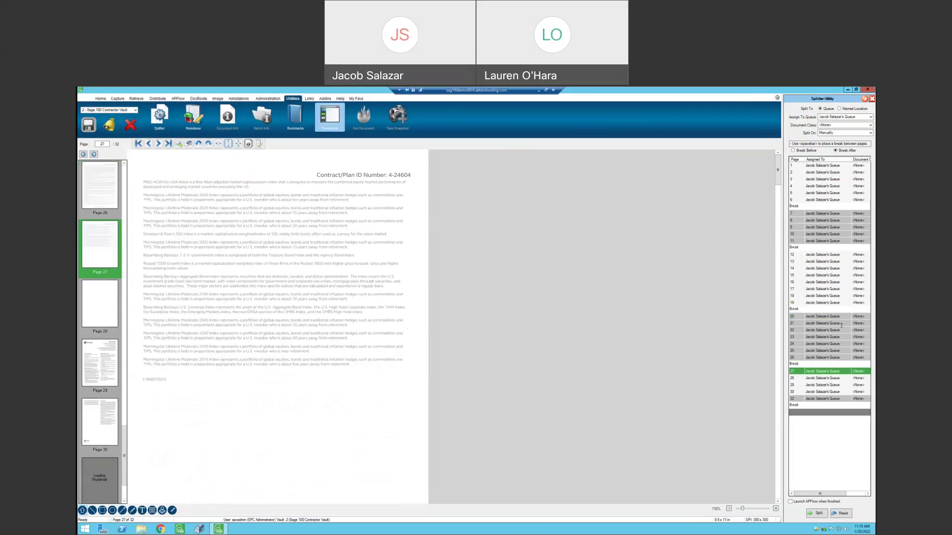
Step: Assign the first section, pages 1 to 6, to the other employee's personal queue
{"action": "left_click", "coordinate": [818, 173]}
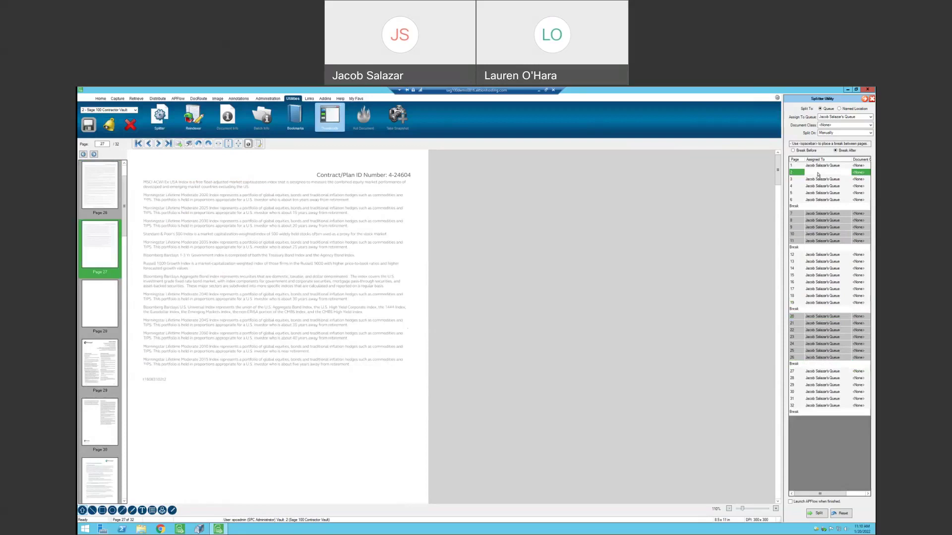
{"action": "left_click", "coordinate": [817, 166]}
{"action": "left_click", "coordinate": [819, 166]}
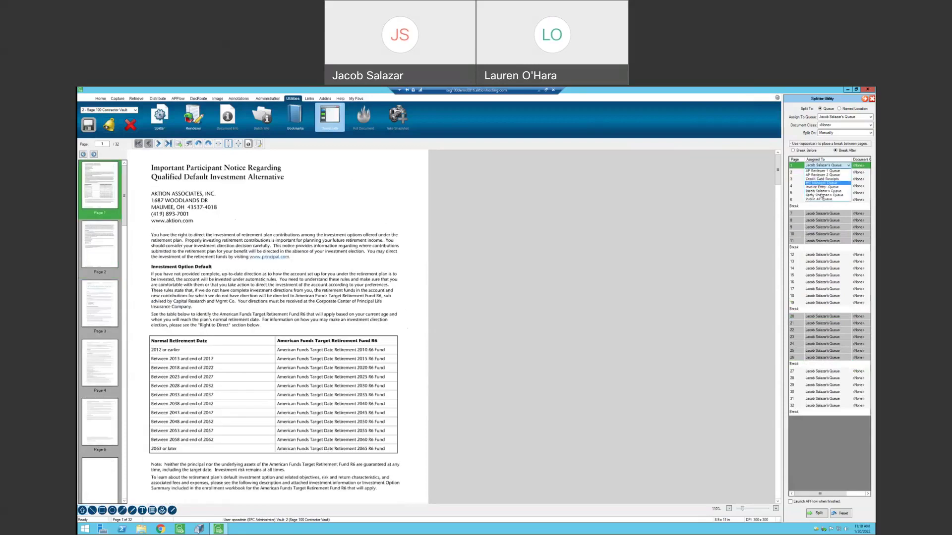
{"action": "left_click", "coordinate": [822, 195]}
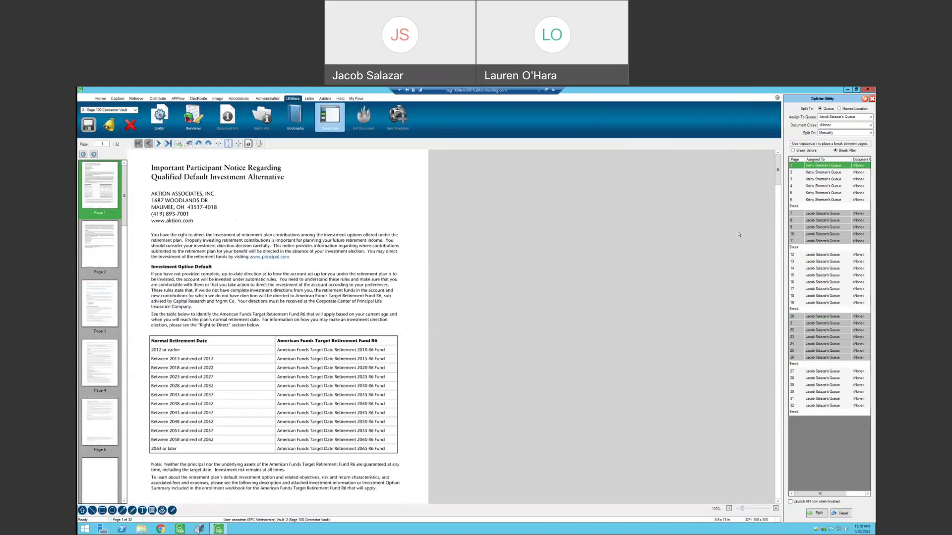
Step: Assign the third section, pages 12 to 19, to the Invoice Entry Queue
{"action": "left_click", "coordinate": [816, 255]}
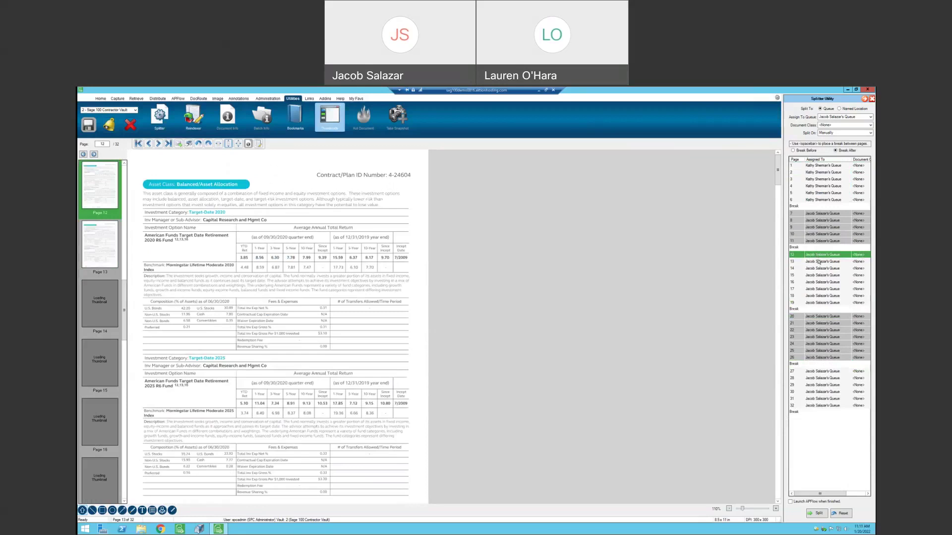
{"action": "left_click", "coordinate": [819, 255]}
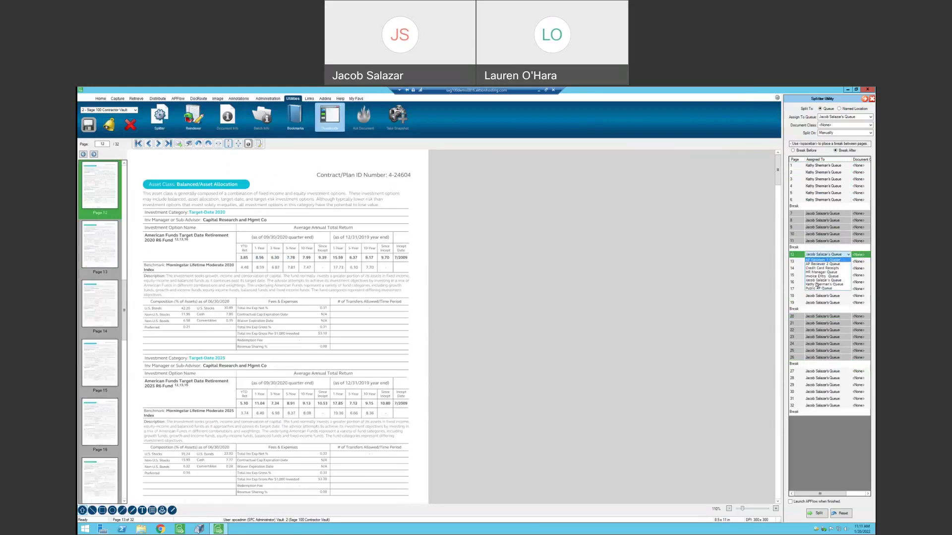
Step: Assign the fourth section, pages 20 to 26, to the Invoice Entry Queue in the Splitter Utility
{"action": "left_click", "coordinate": [820, 317]}
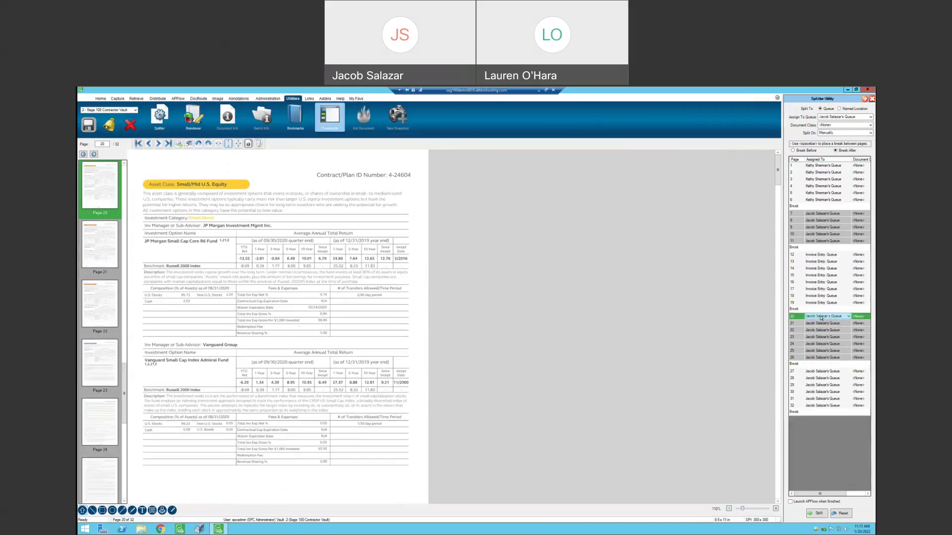
{"action": "left_click", "coordinate": [822, 317]}
{"action": "left_click", "coordinate": [830, 496]}
{"action": "left_click", "coordinate": [664, 466]}
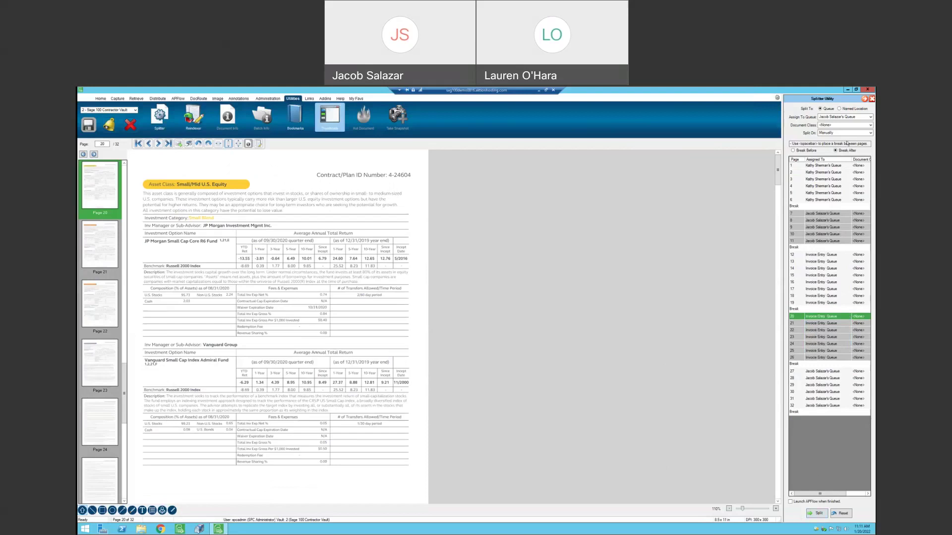
Step: Close the Splitter Utility without splitting and close the opened PDF
{"action": "left_click", "coordinate": [871, 99]}
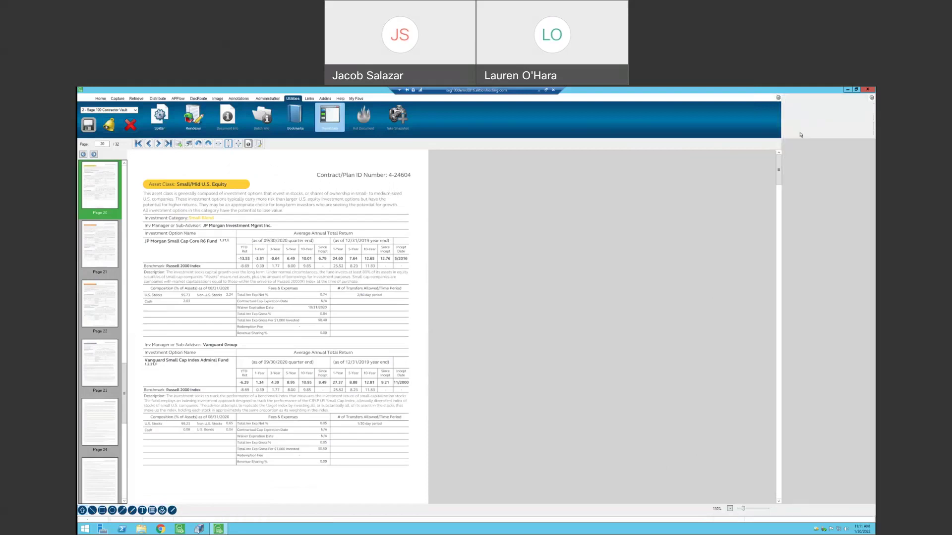
{"action": "left_click", "coordinate": [130, 125]}
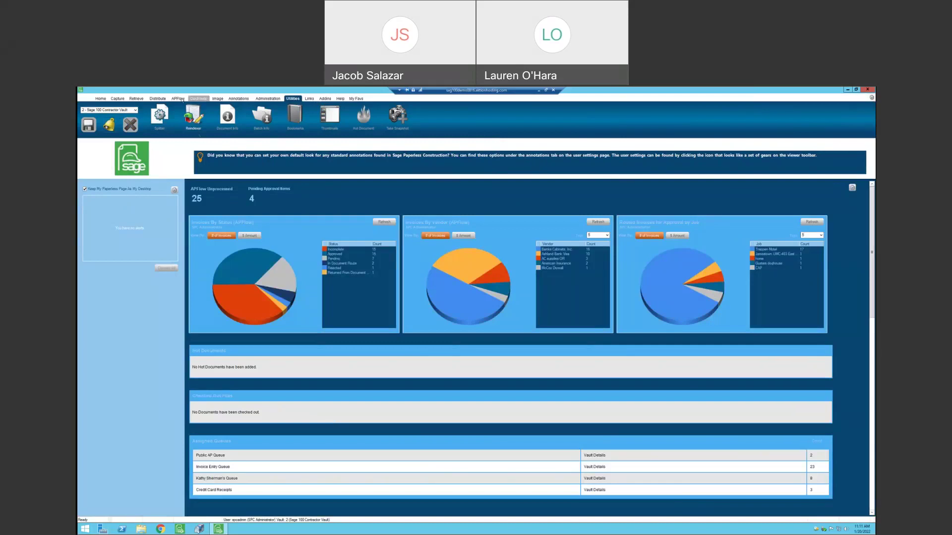
Step: Examine the import types for a new Document Importer job, including Email Import and Folder Watch, and exit without creating a job
{"action": "left_click", "coordinate": [118, 99]}
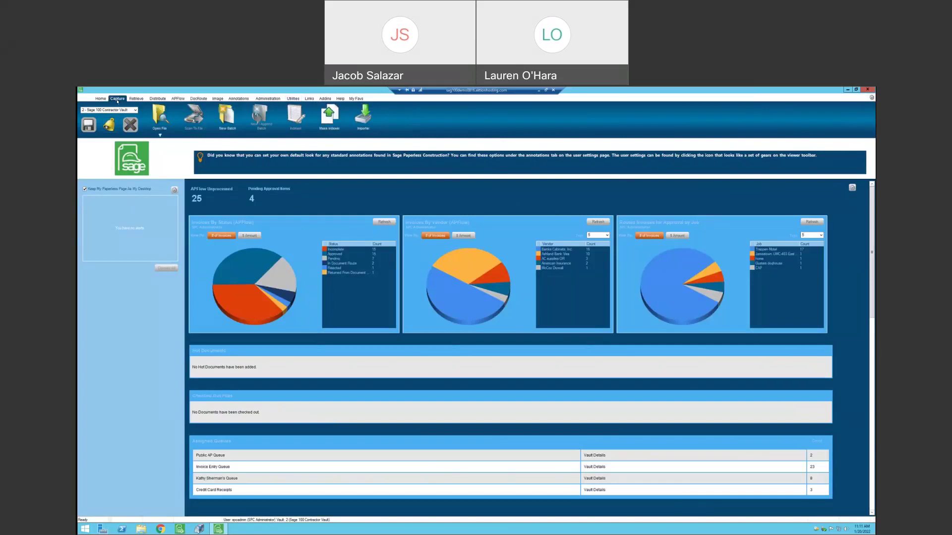
{"action": "left_click", "coordinate": [363, 122]}
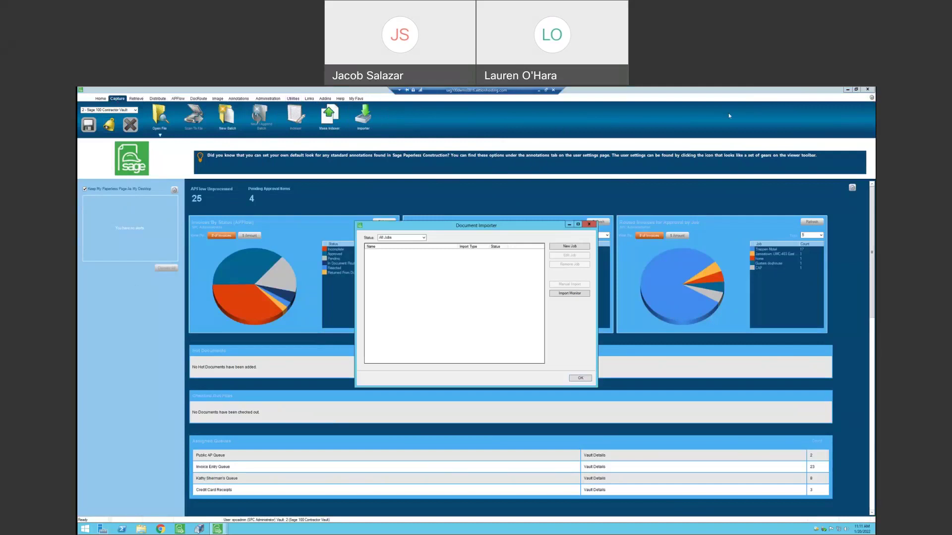
{"action": "left_click", "coordinate": [572, 247]}
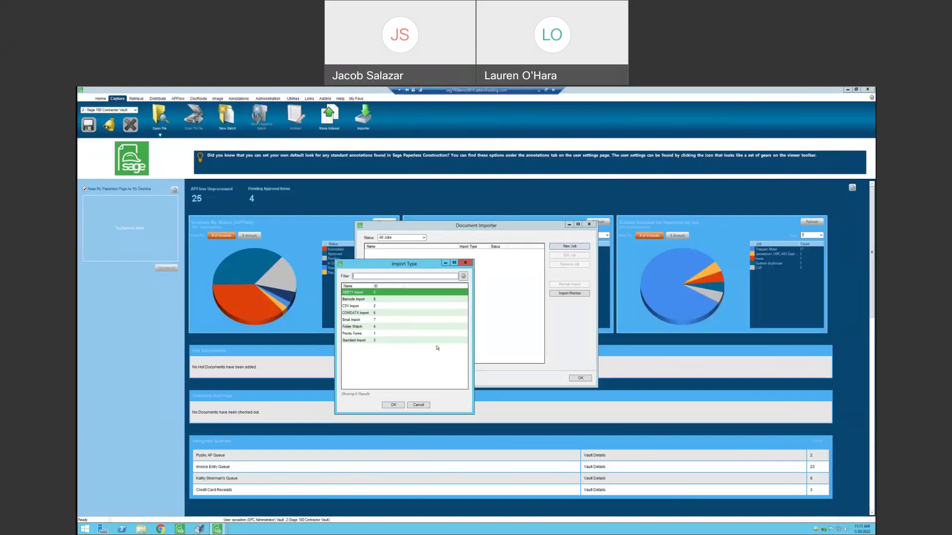
{"action": "key", "text": "Down"}
{"action": "key", "text": "Down"}
{"action": "key", "text": "Down"}
{"action": "key", "text": "Down"}
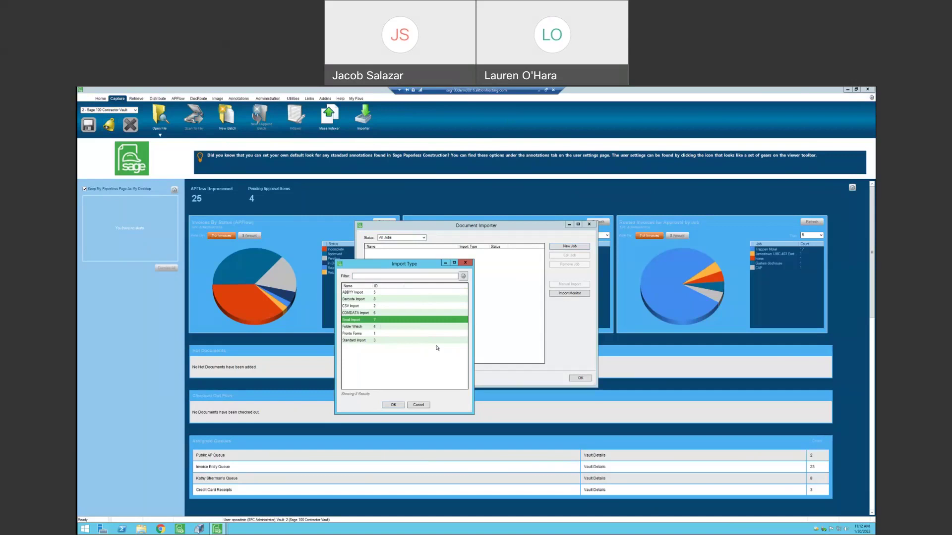
{"action": "left_click", "coordinate": [362, 327]}
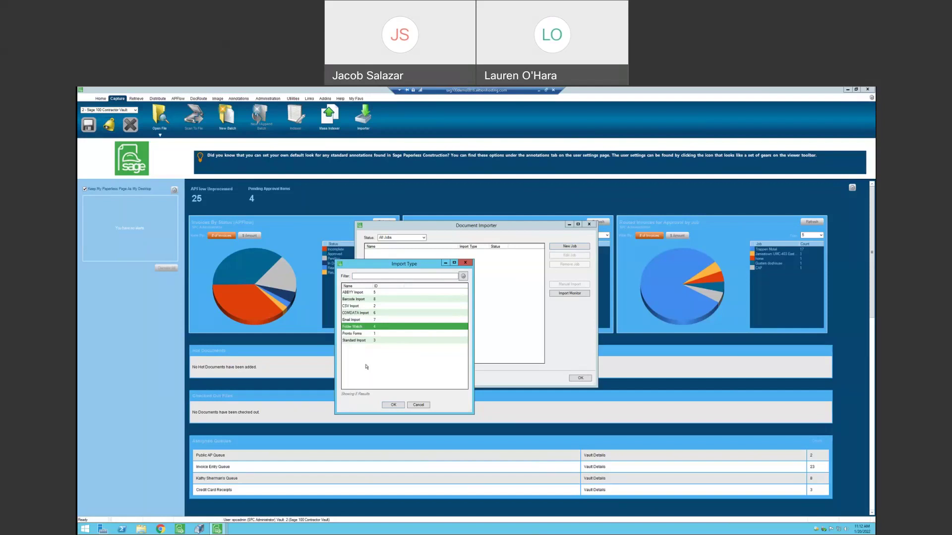
{"action": "left_click", "coordinate": [419, 406]}
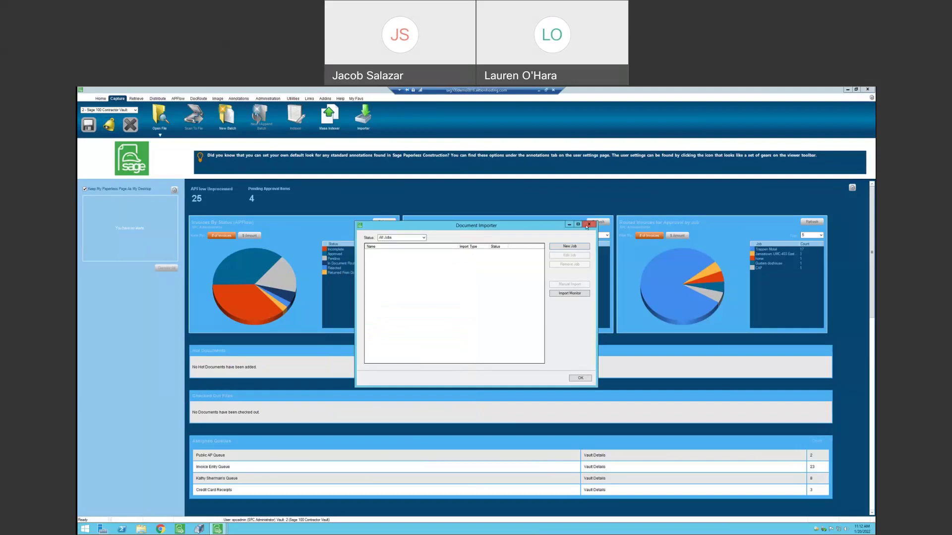
{"action": "left_click", "coordinate": [588, 224]}
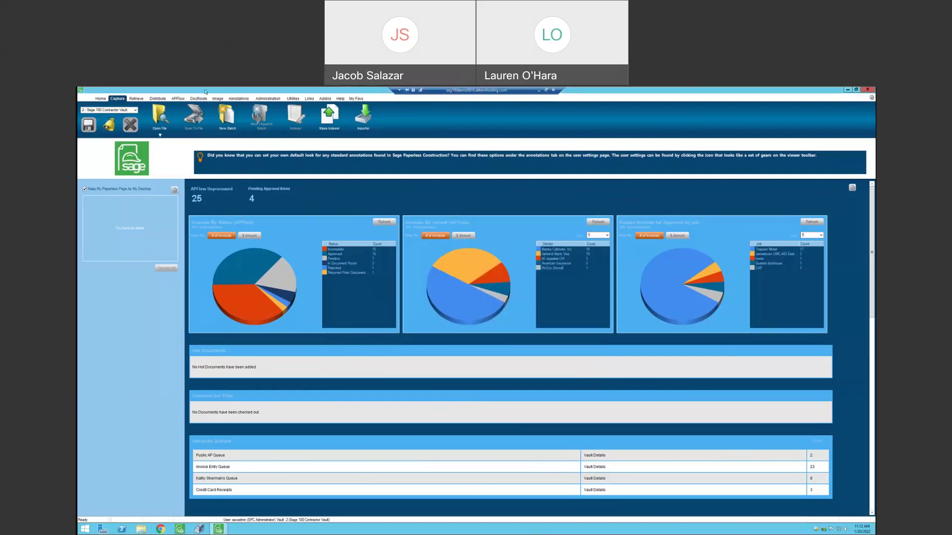
Step: Display the newest document in the APFlow Invoice Entry Queue and highlight its Invoice title
{"action": "left_click", "coordinate": [178, 98]}
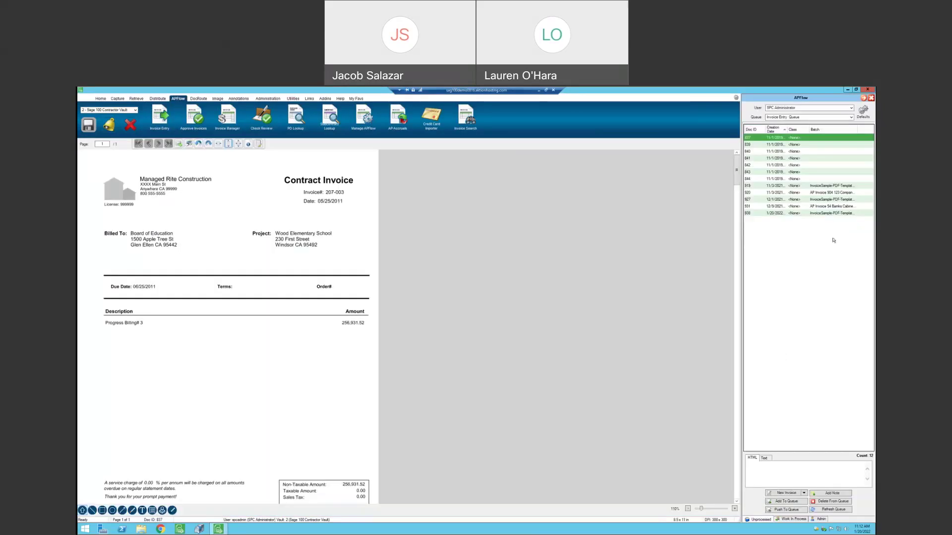
{"action": "left_click", "coordinate": [809, 215]}
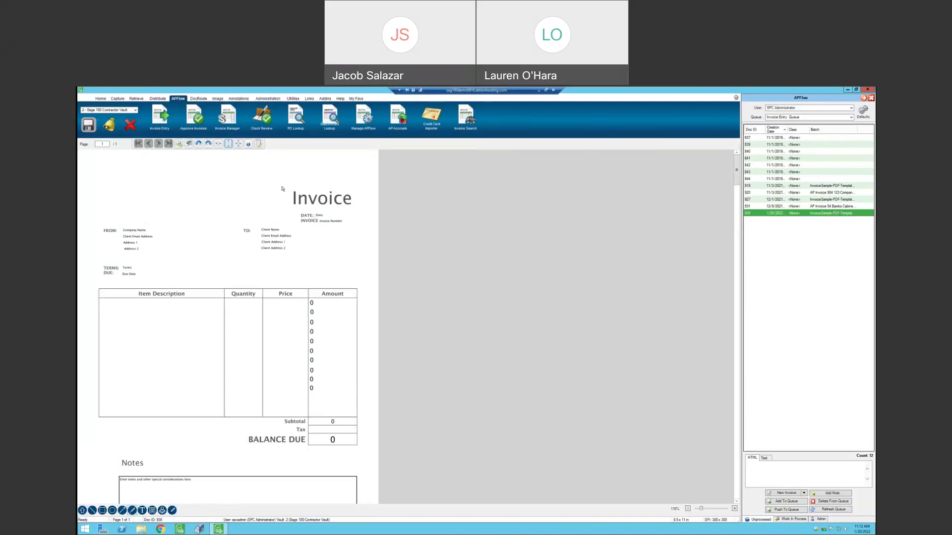
{"action": "left_click_drag", "start_coordinate": [340, 198], "coordinate": [369, 212]}
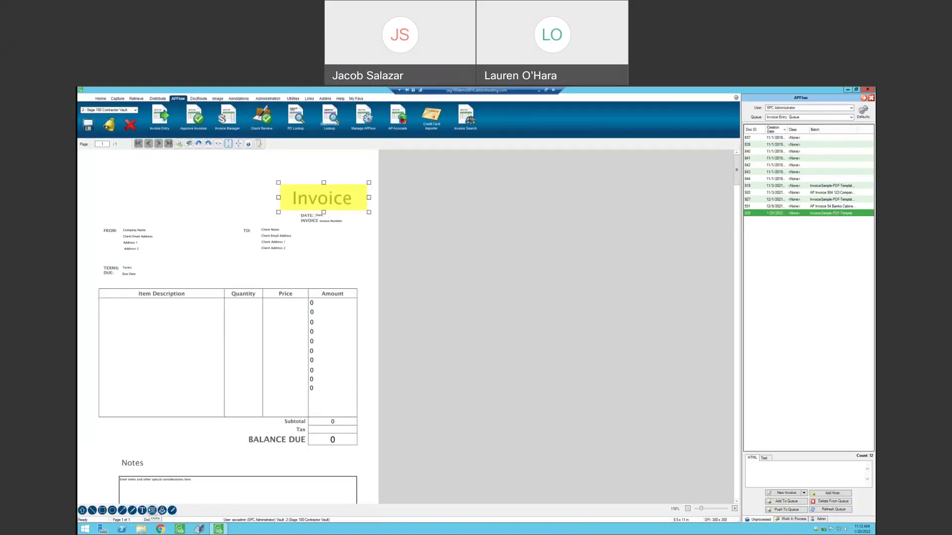
Step: Add a yellow note reading "Test note" over the Item Description area, with a larger text size
{"action": "left_click_drag", "start_coordinate": [110, 313], "coordinate": [231, 400]}
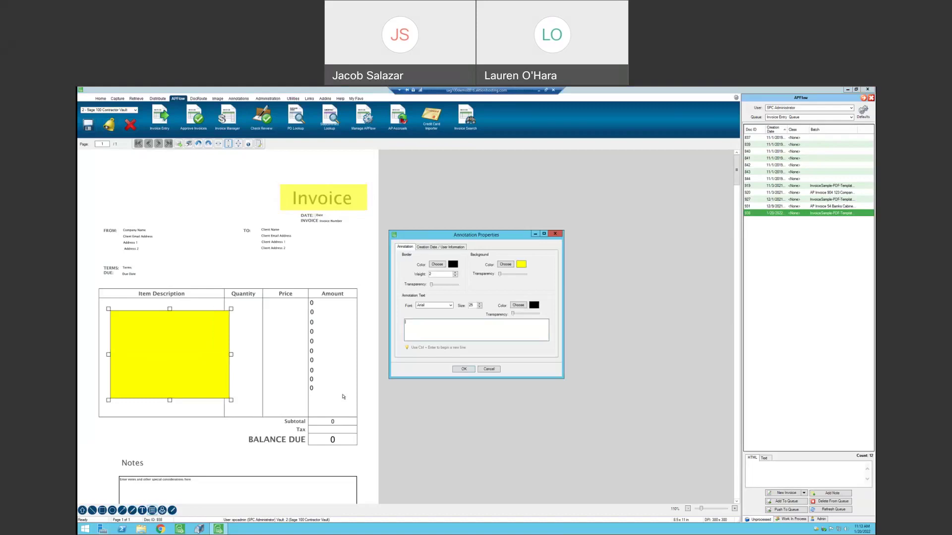
{"action": "double_click", "coordinate": [472, 305]}
{"action": "left_click", "coordinate": [438, 329]}
{"action": "type", "text": "Test note"}
{"action": "left_click", "coordinate": [222, 438]}
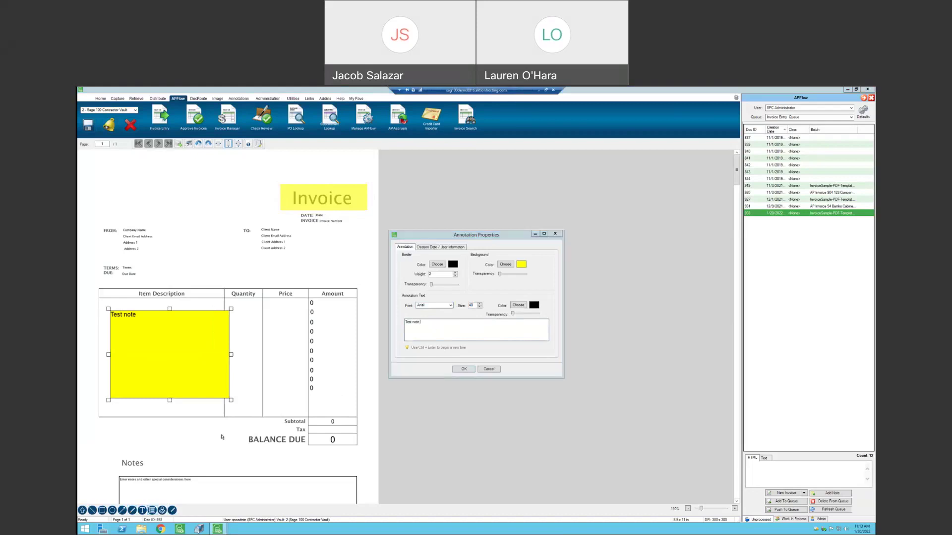
{"action": "left_click", "coordinate": [464, 371]}
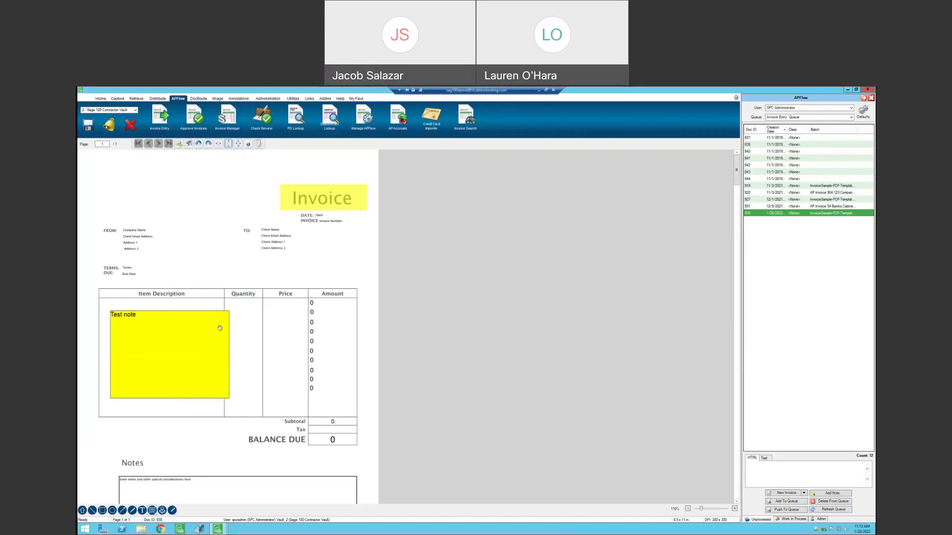
Step: Place a Past Due stamp above the FROM details on the invoice
{"action": "left_click", "coordinate": [162, 510]}
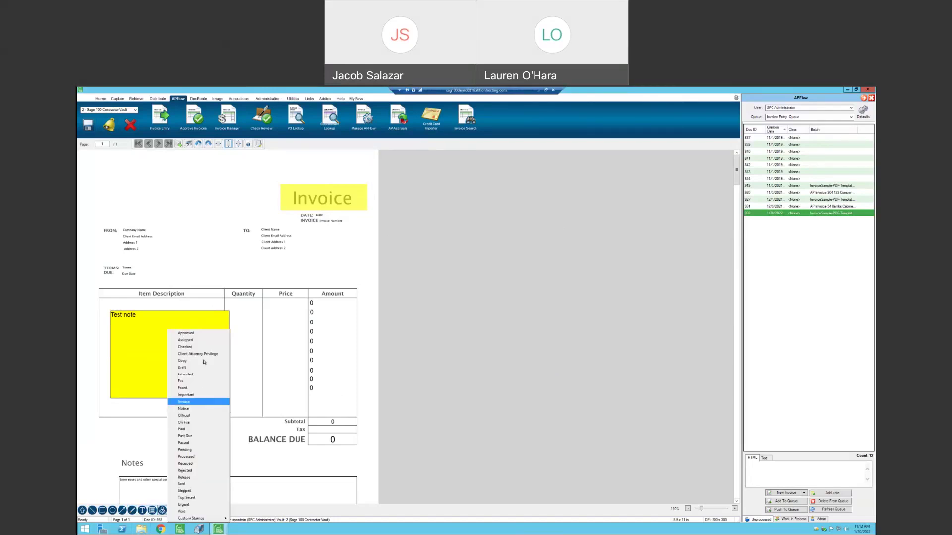
{"action": "left_click", "coordinate": [186, 436]}
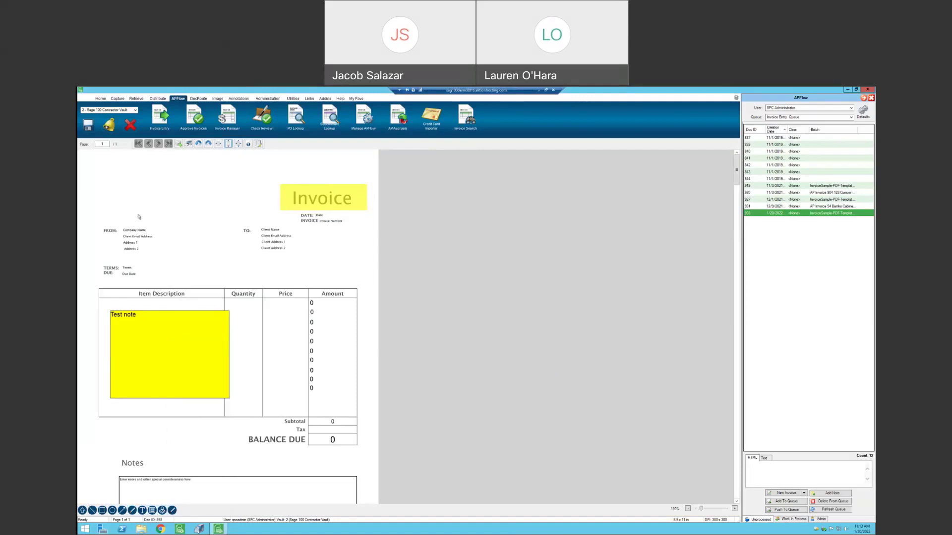
{"action": "left_click", "coordinate": [189, 201]}
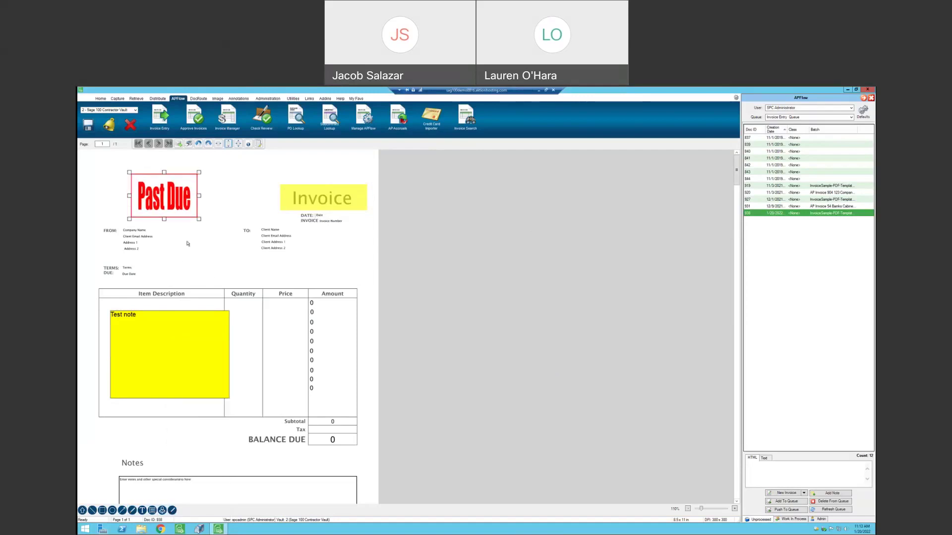
Step: Place the custom Approved stamp on the invoice, between the FROM and TO details
{"action": "left_click", "coordinate": [162, 510]}
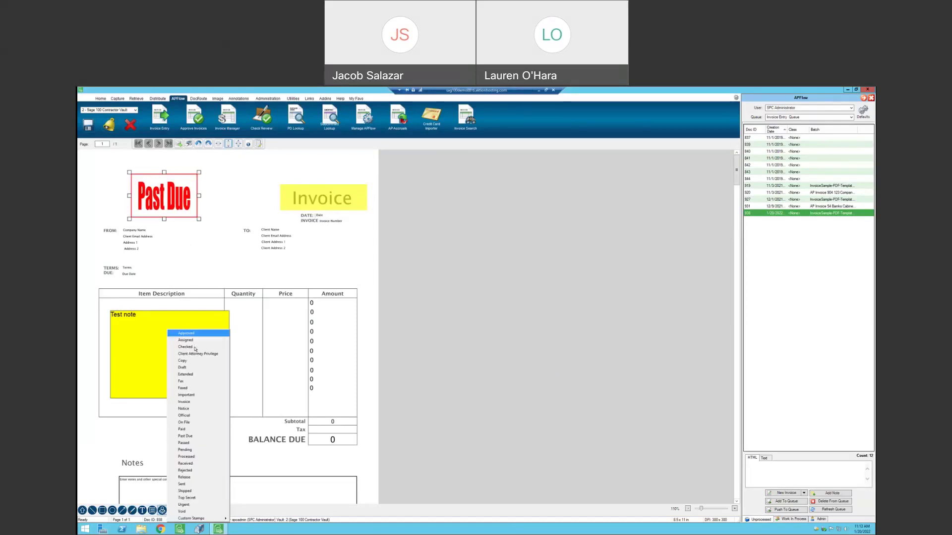
{"action": "mouse_move", "coordinate": [197, 519]}
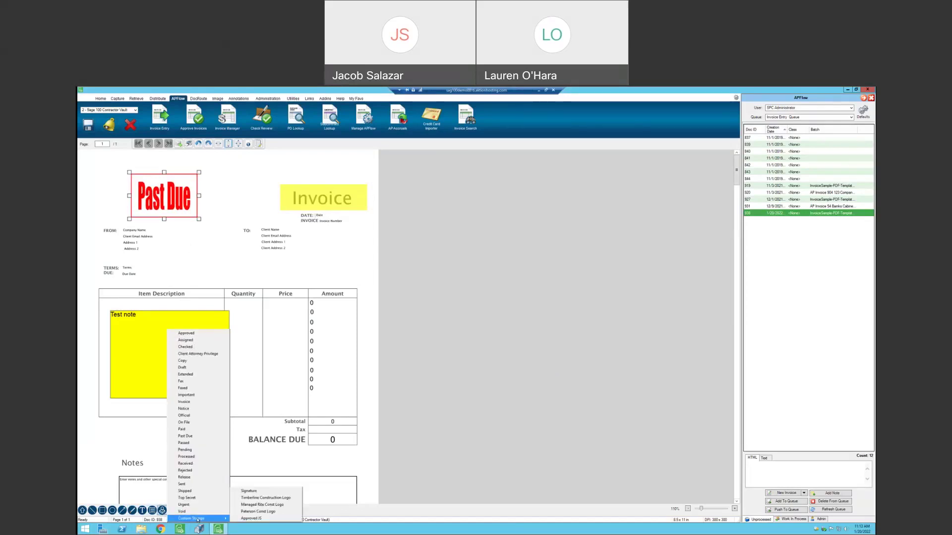
{"action": "left_click", "coordinate": [245, 519]}
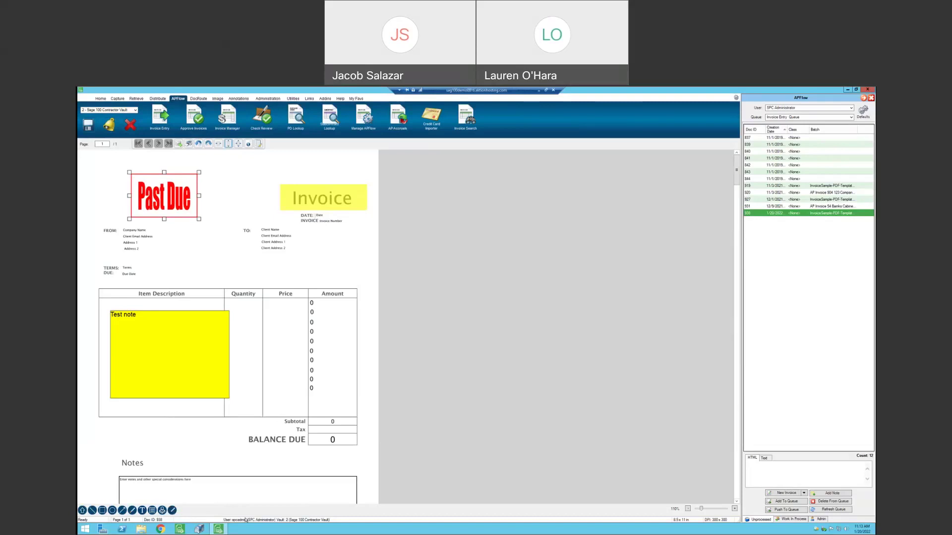
{"action": "left_click", "coordinate": [173, 232]}
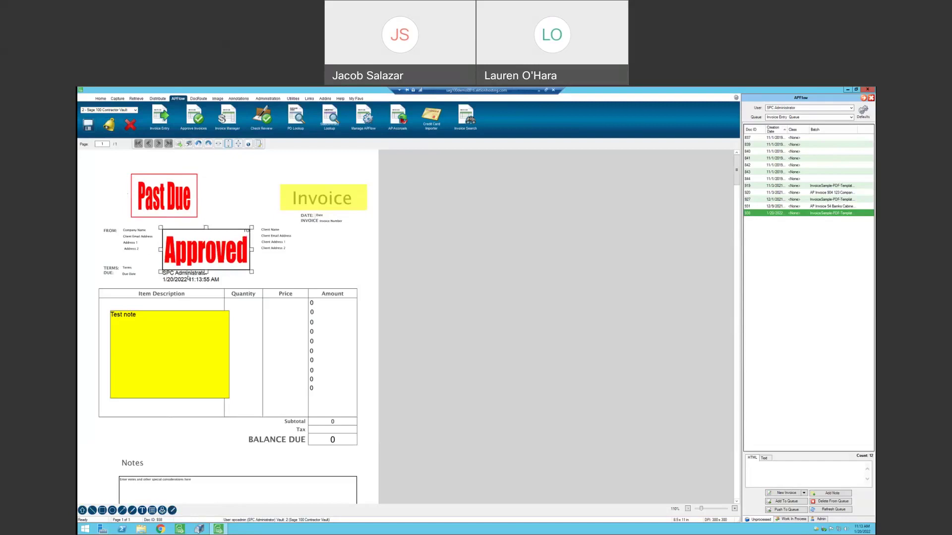
{"action": "left_click", "coordinate": [185, 276]}
{"action": "left_click", "coordinate": [198, 253]}
{"action": "left_click", "coordinate": [312, 266]}
Step: Check the Include Annotations option in the invoice's email settings and exit without sending
{"action": "left_click", "coordinate": [177, 144]}
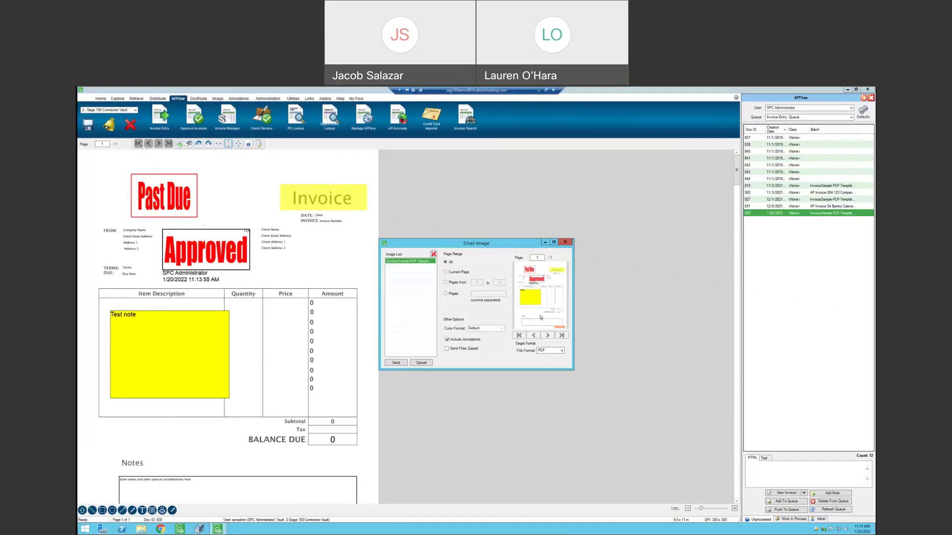
{"action": "left_click", "coordinate": [447, 340]}
{"action": "left_click", "coordinate": [564, 242]}
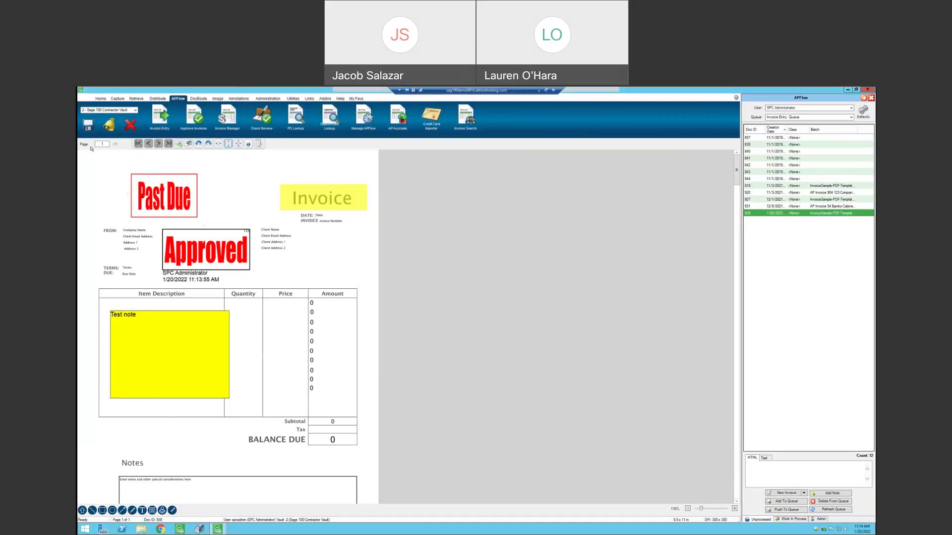
Step: Check the Include Annotations option in the invoice's print preview and exit without printing
{"action": "left_click", "coordinate": [188, 144]}
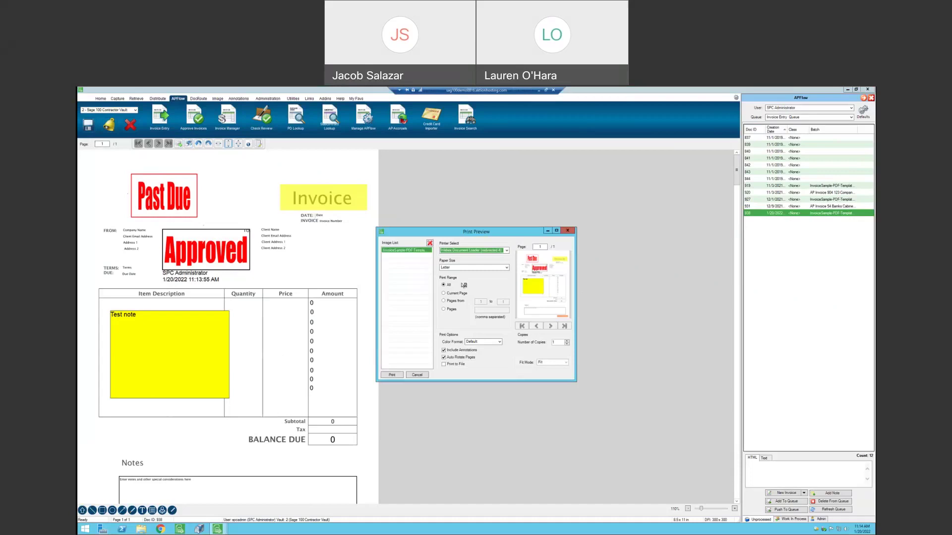
{"action": "left_click", "coordinate": [444, 350]}
{"action": "left_click", "coordinate": [566, 231]}
Step: Delete the Past Due stamp, the Approved stamp and the yellow note from the invoice
{"action": "left_click", "coordinate": [148, 206]}
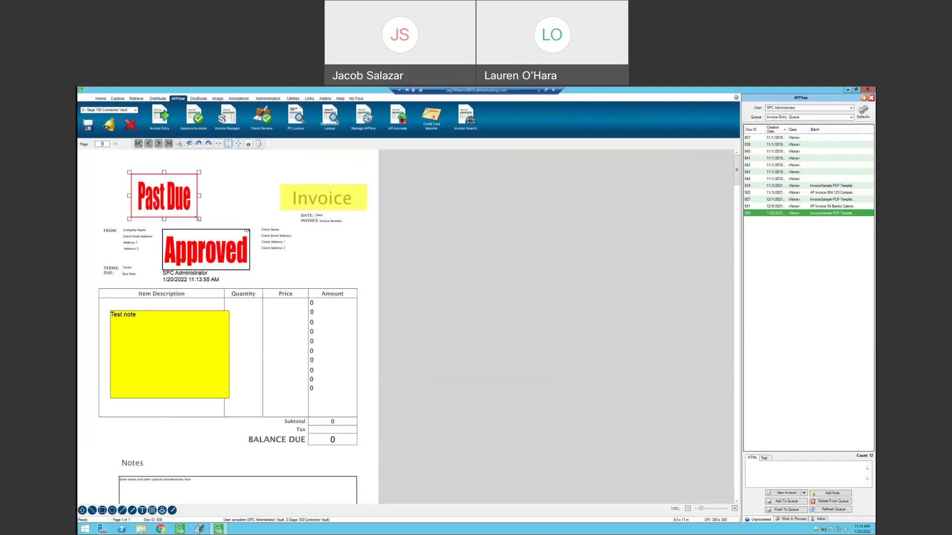
{"action": "key", "text": "Delete"}
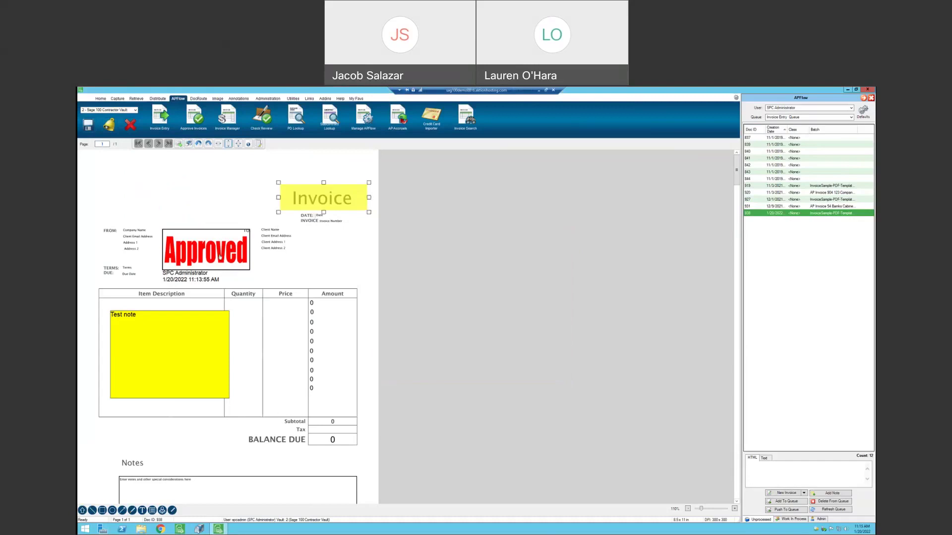
{"action": "left_click", "coordinate": [220, 256]}
{"action": "key", "text": "Delete"}
{"action": "left_click", "coordinate": [172, 355]}
{"action": "key", "text": "Delete"}
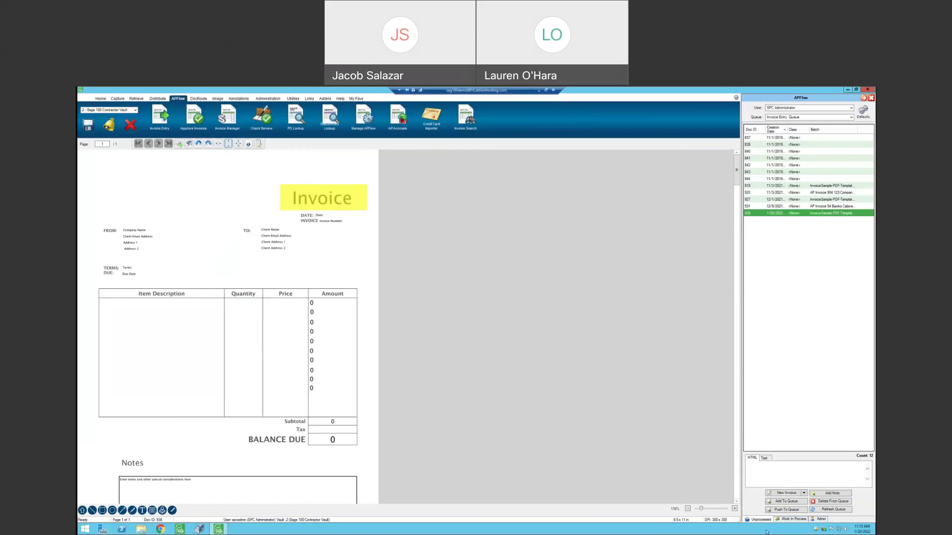
Step: Browse the work-in-process invoices under Incomplete and Approved, including the Banks Cabinets, Inc. vendor folder and the one above it
{"action": "left_click", "coordinate": [793, 518]}
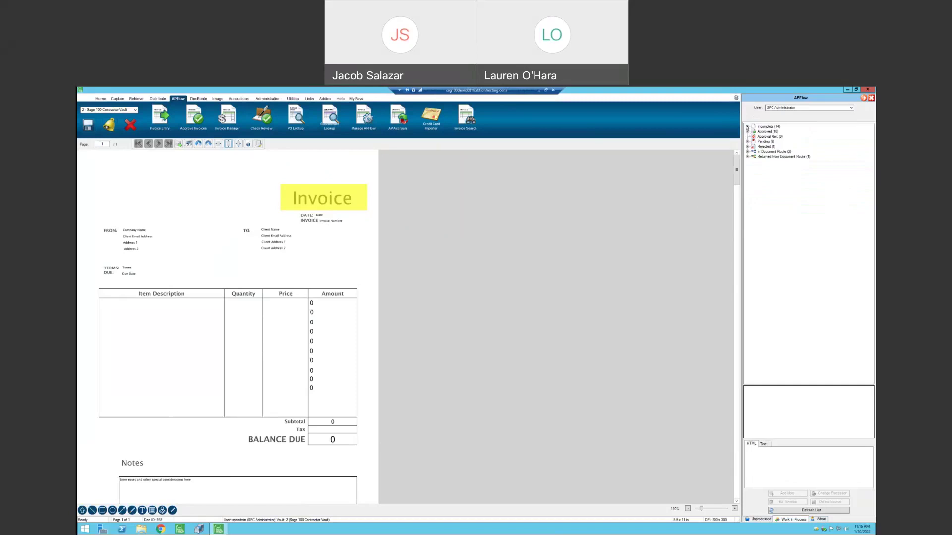
{"action": "left_click", "coordinate": [747, 127]}
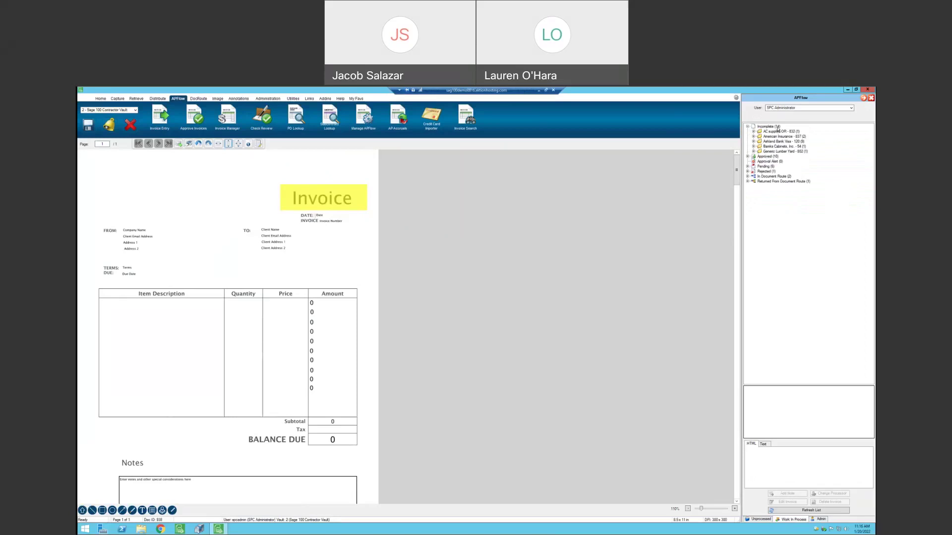
{"action": "left_click", "coordinate": [748, 127]}
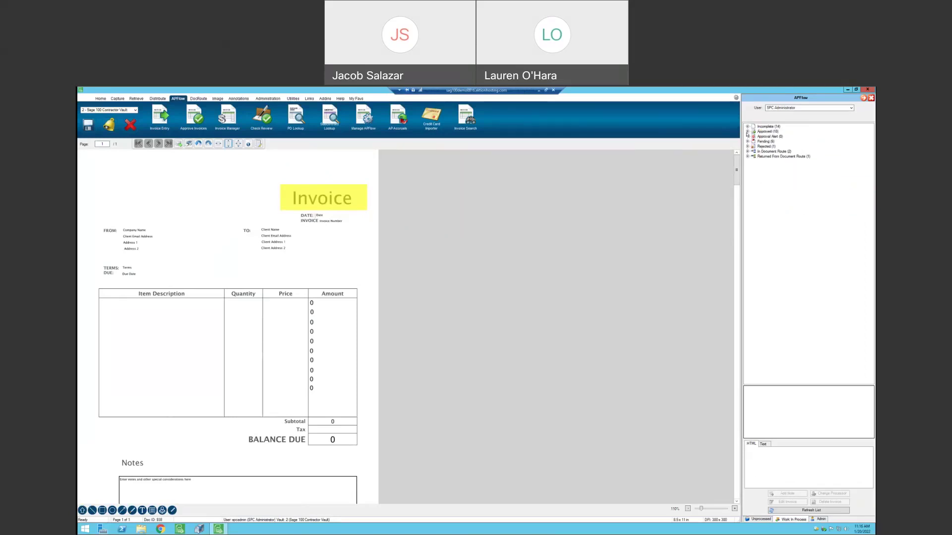
{"action": "left_click", "coordinate": [748, 132]}
{"action": "left_click", "coordinate": [753, 147]}
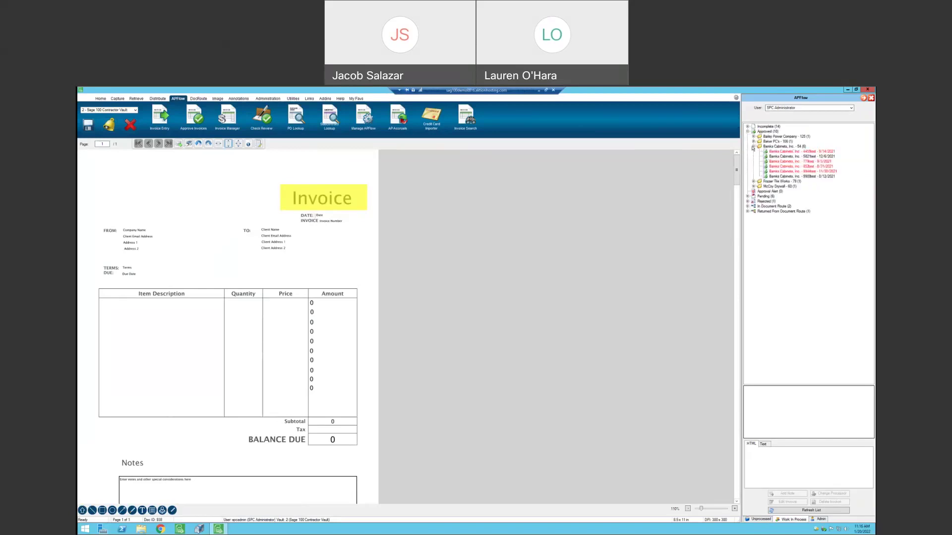
{"action": "left_click", "coordinate": [753, 147]}
{"action": "left_click", "coordinate": [753, 142]}
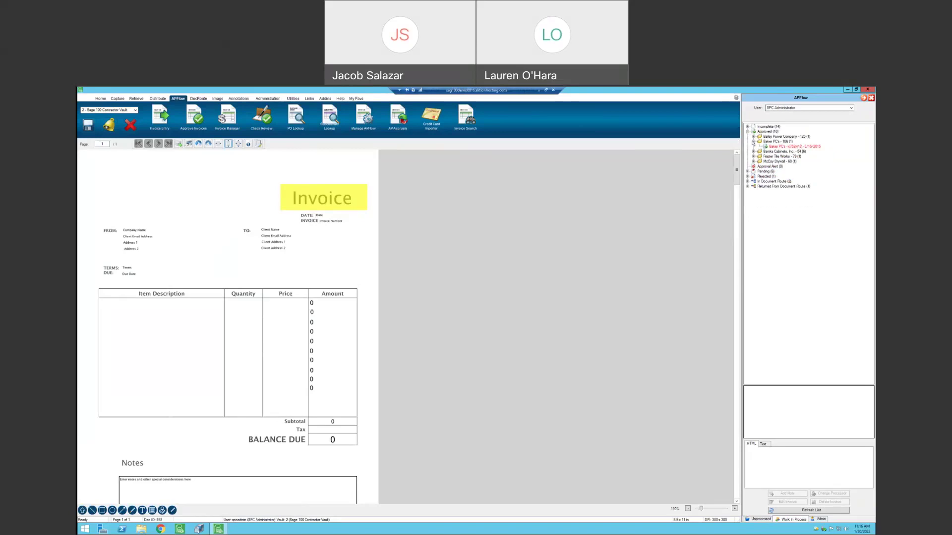
Step: Open the Adams Fuel invoice among the Pending work-in-process invoices and view its reviewers and notes
{"action": "left_click", "coordinate": [747, 171]}
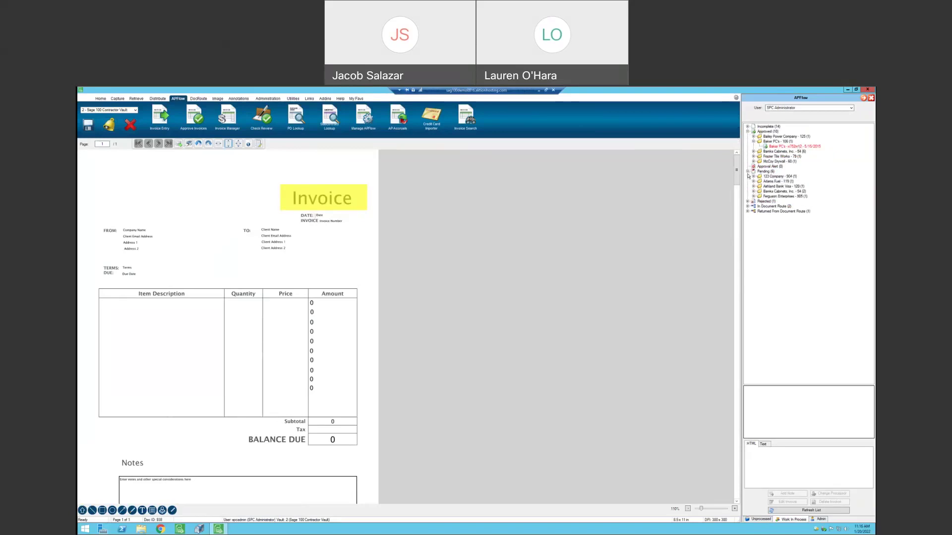
{"action": "left_click", "coordinate": [754, 182]}
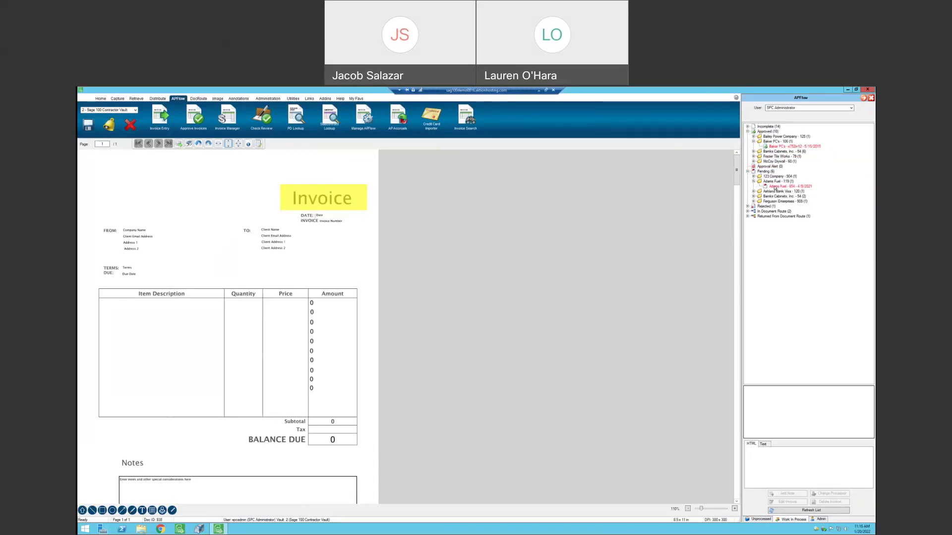
{"action": "left_click", "coordinate": [774, 186]}
{"action": "left_click", "coordinate": [516, 331]}
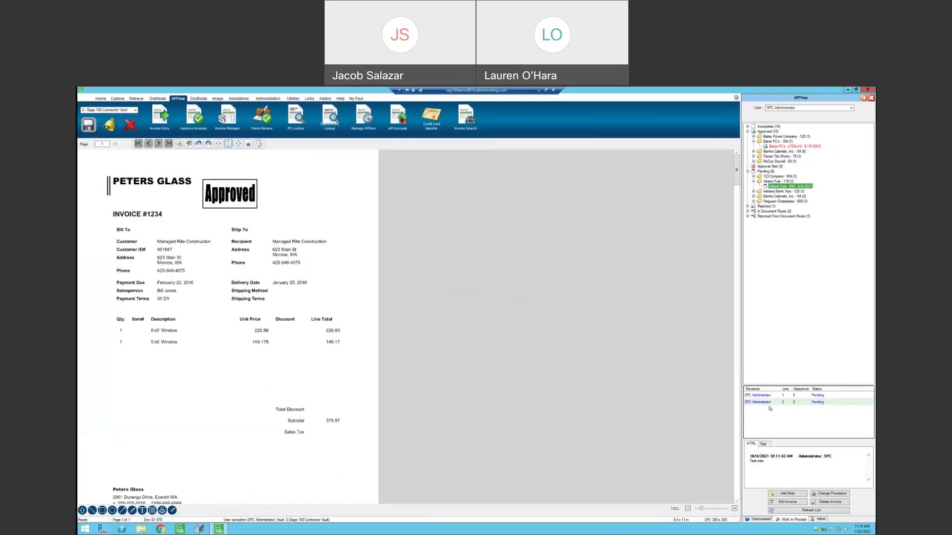
Step: Open the AC supplies OR invoice under Rejected and read the rejection reason in its notes
{"action": "left_click", "coordinate": [748, 172]}
{"action": "left_click", "coordinate": [748, 176]}
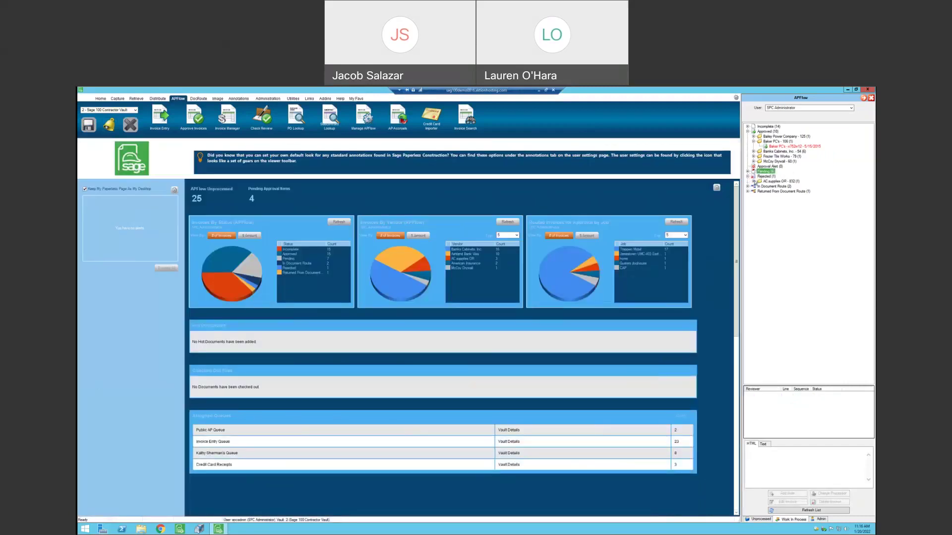
{"action": "left_click", "coordinate": [754, 182]}
{"action": "left_click", "coordinate": [798, 186]}
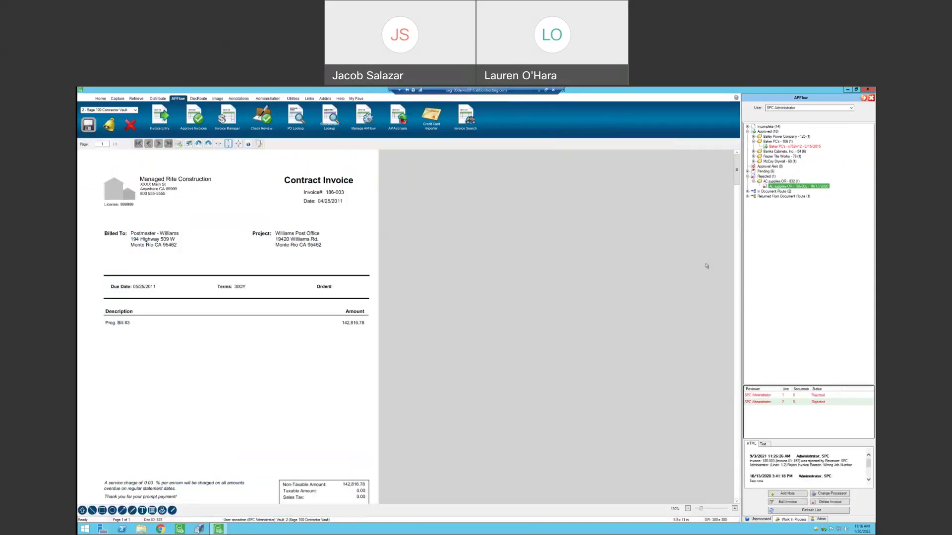
{"action": "triple_click", "coordinate": [803, 462]}
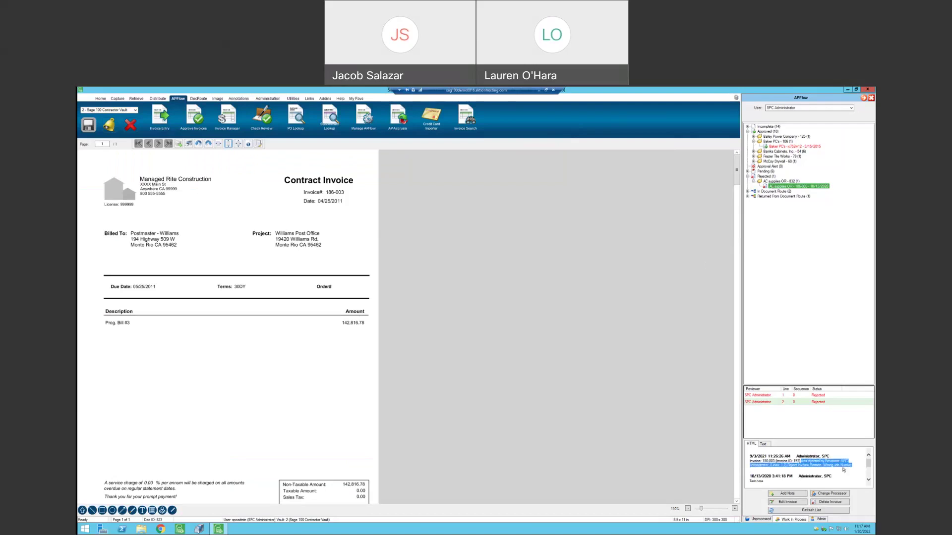
{"action": "left_click", "coordinate": [790, 466]}
{"action": "left_click_drag", "start_coordinate": [790, 466], "coordinate": [831, 469]}
{"action": "left_click", "coordinate": [840, 469]}
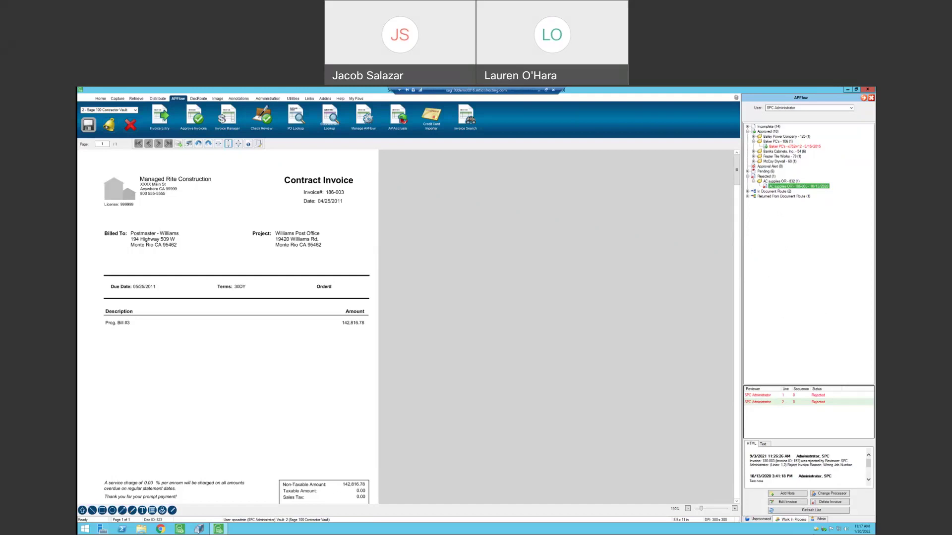
Step: Select all invoices in the APFlow administration export list
{"action": "left_click", "coordinate": [816, 520]}
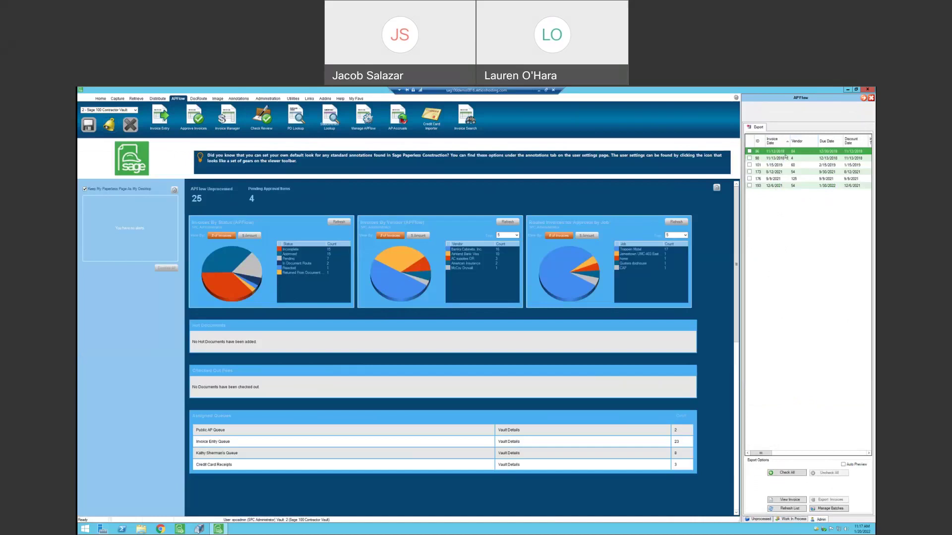
{"action": "left_click", "coordinate": [780, 171]}
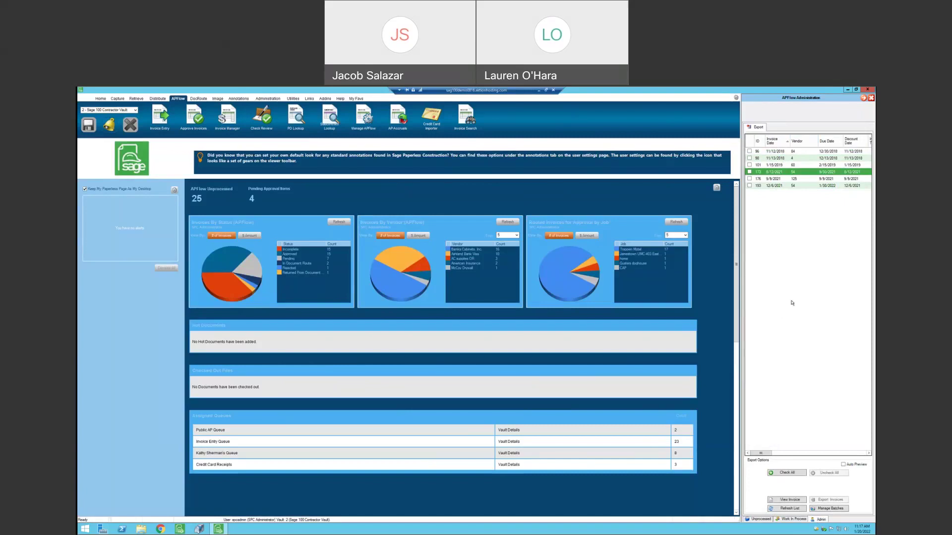
{"action": "left_click", "coordinate": [781, 475]}
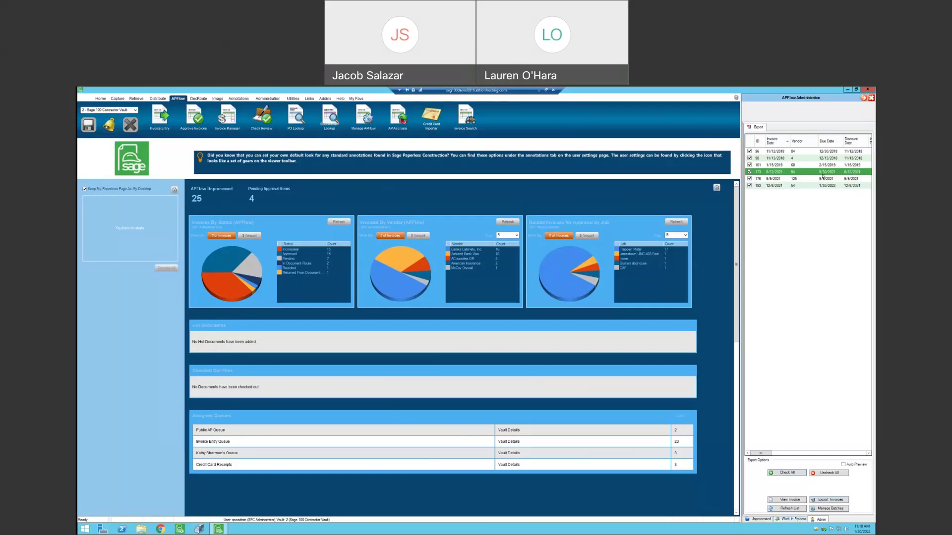
Step: Start a new invoice from the selected unprocessed document in the Invoice Entry Queue and set its vendor to Banks Cabinets, Inc
{"action": "left_click", "coordinate": [756, 519]}
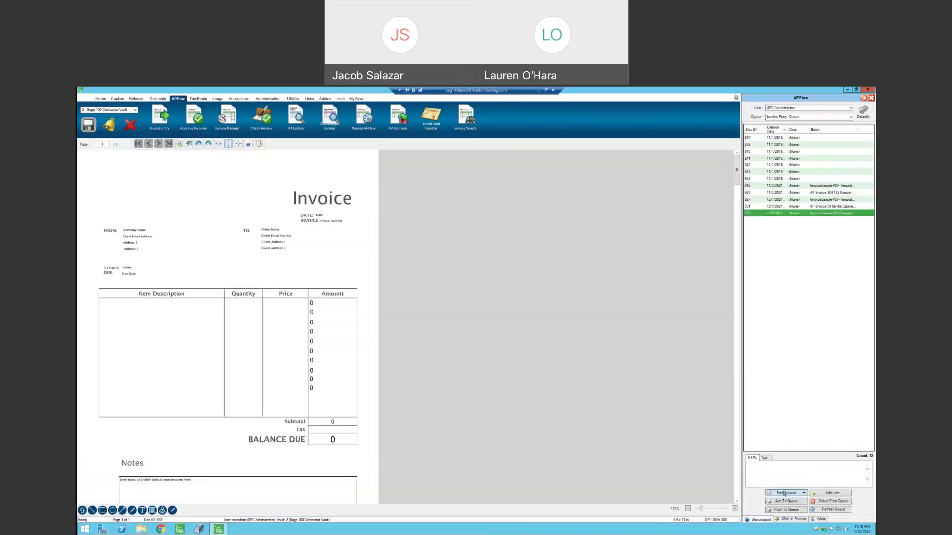
{"action": "left_click", "coordinate": [784, 493]}
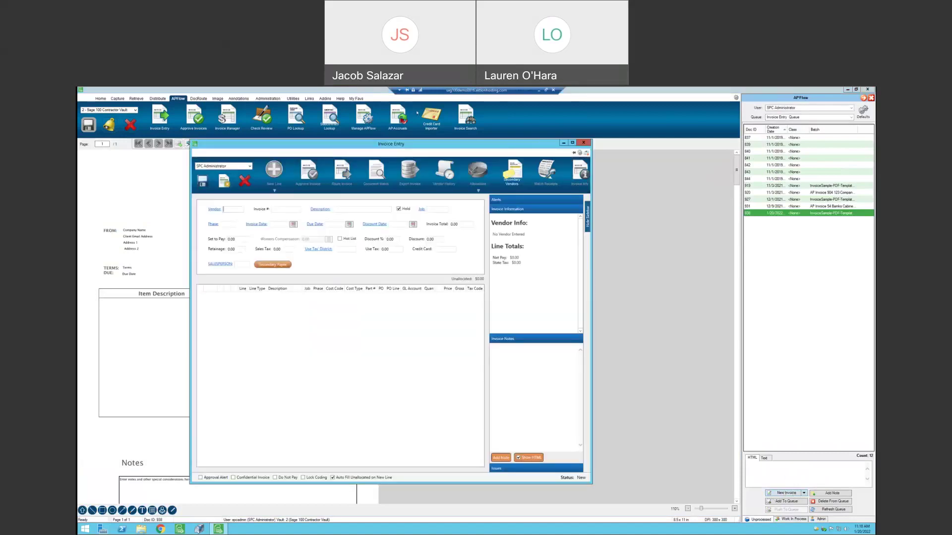
{"action": "left_click_drag", "start_coordinate": [431, 145], "coordinate": [607, 136]}
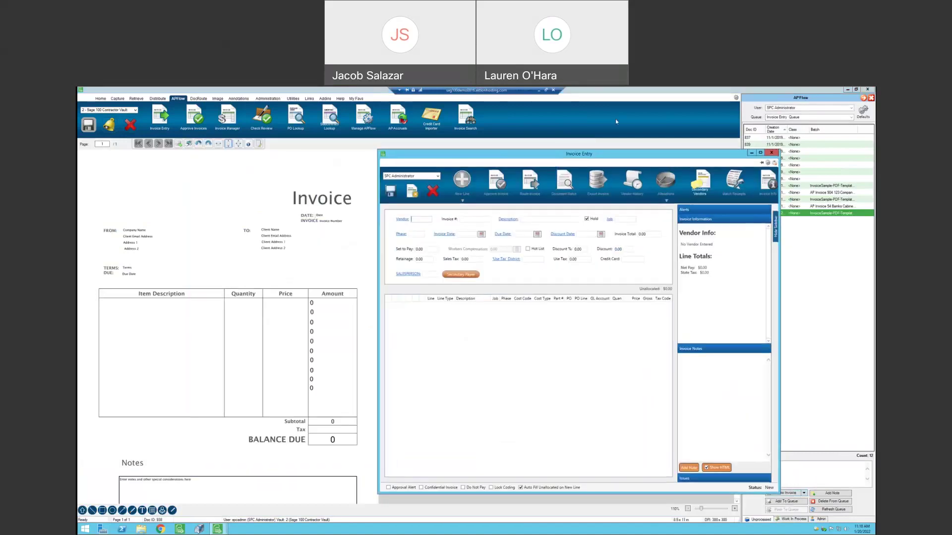
{"action": "left_click", "coordinate": [402, 219]}
{"action": "type", "text": "ban"}
{"action": "key", "text": "Return"}
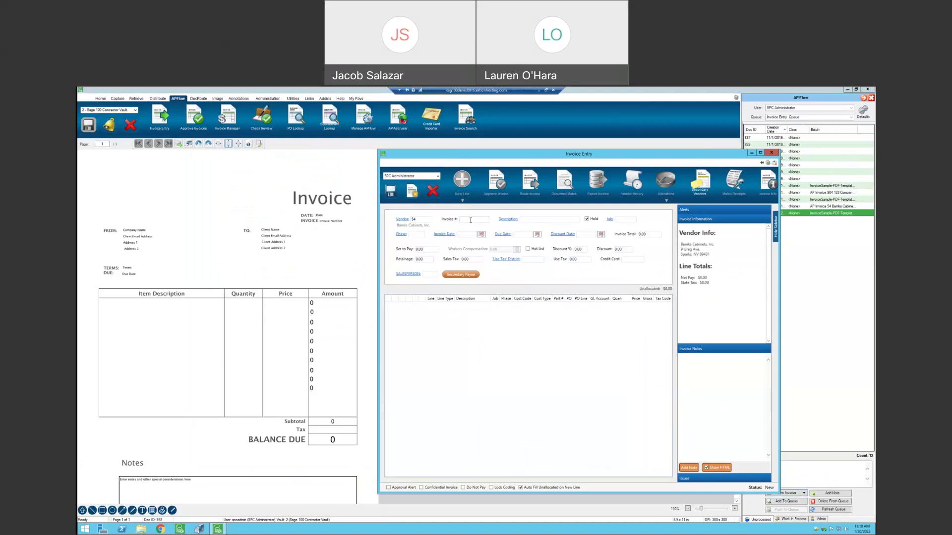
Step: Enter invoice number 9911test, description test and invoice date 1/17/2022 for the new invoice
{"action": "type", "text": "9911test"}
{"action": "key", "text": "Tab"}
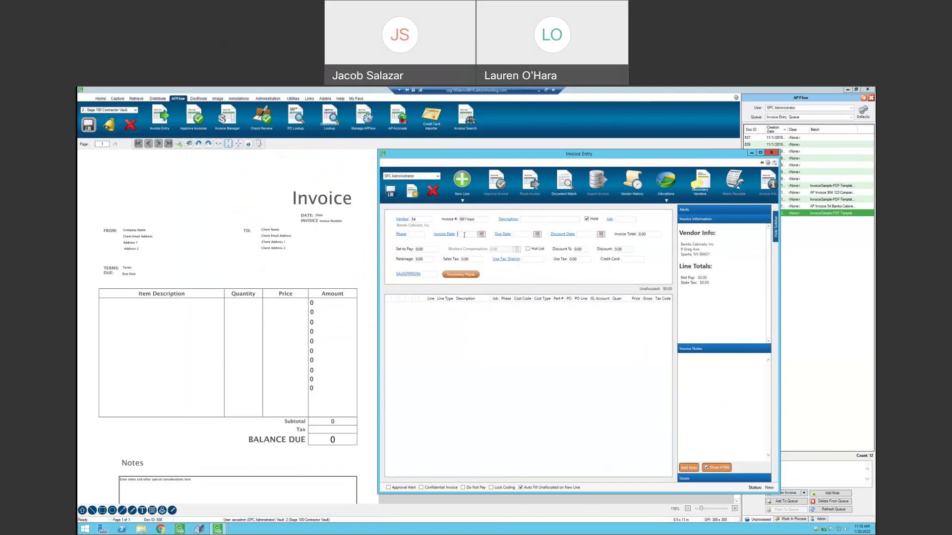
{"action": "type", "text": "tes"}
{"action": "type", "text": "1/17/2022"}
{"action": "key", "text": "Tab"}
Step: Browse the vendor lookup list and close it without choosing another vendor
{"action": "left_click", "coordinate": [402, 219]}
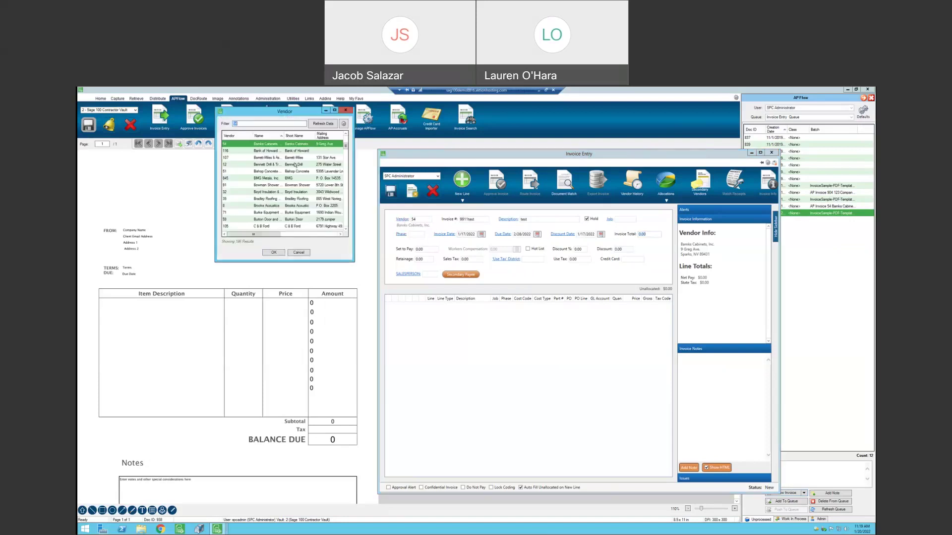
{"action": "mouse_move", "coordinate": [346, 147]}
{"action": "left_mouse_down"}
{"action": "mouse_move", "coordinate": [346, 158]}
{"action": "mouse_move", "coordinate": [347, 143]}
{"action": "left_mouse_up"}
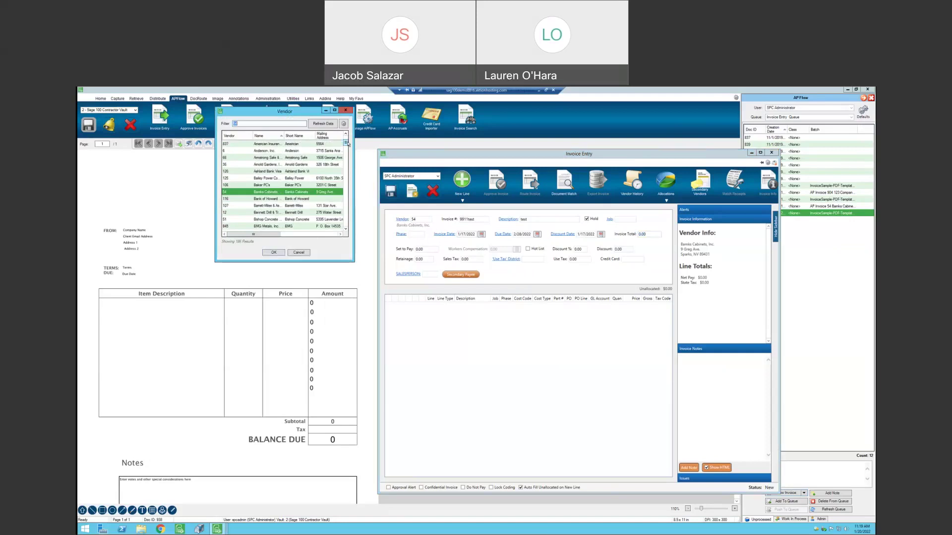
{"action": "left_click", "coordinate": [345, 202]}
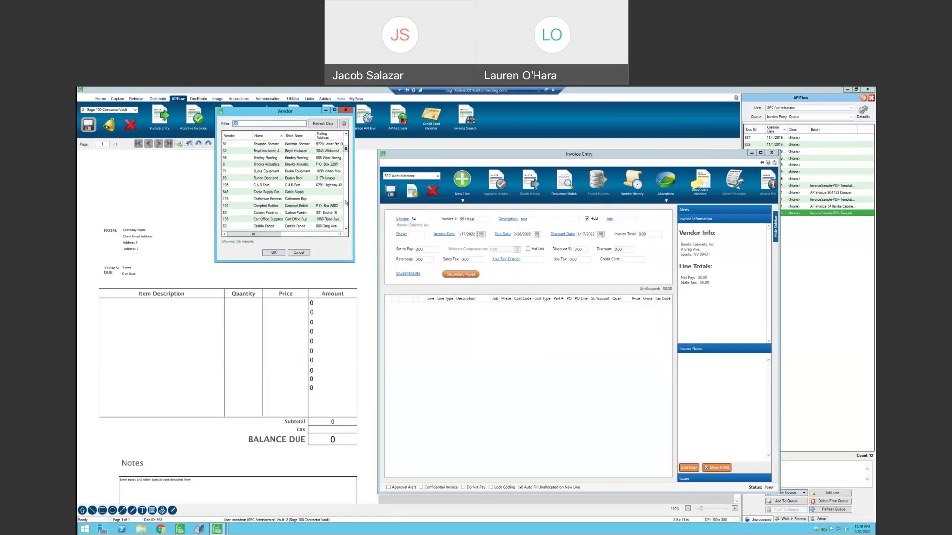
{"action": "left_click", "coordinate": [298, 253]}
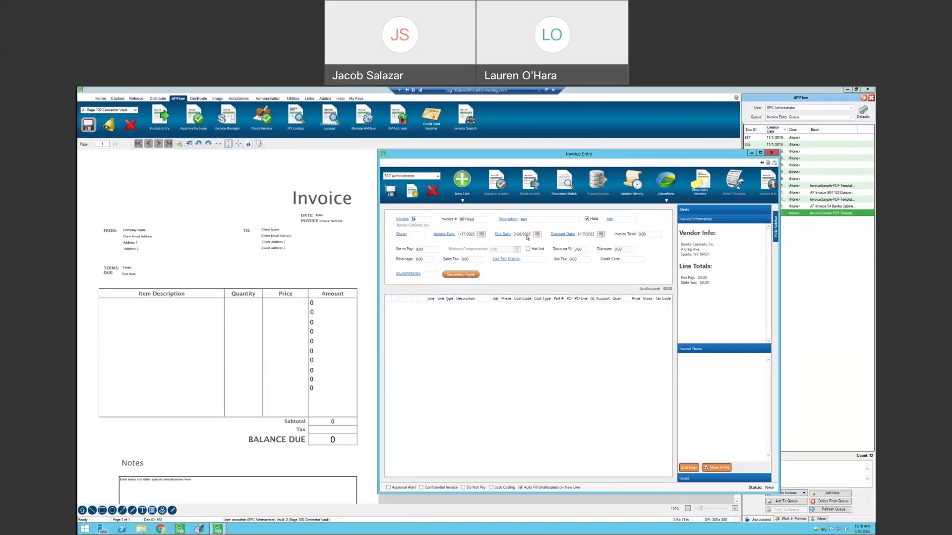
Step: Set the invoice total to 150.00
{"action": "left_click", "coordinate": [649, 234]}
{"action": "type", "text": "150.00"}
Step: Review the available line types and add a blank Job line to the invoice
{"action": "left_click", "coordinate": [459, 200]}
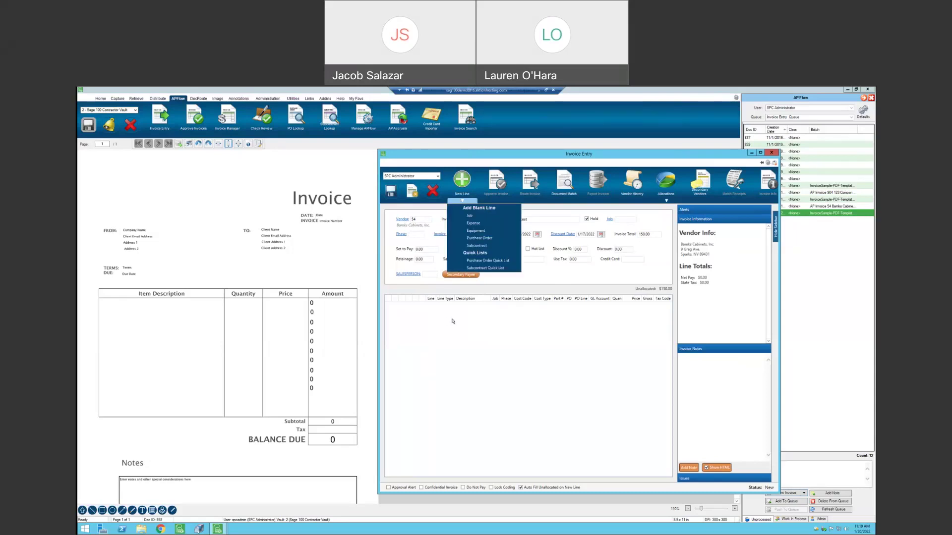
{"action": "left_click", "coordinate": [461, 216]}
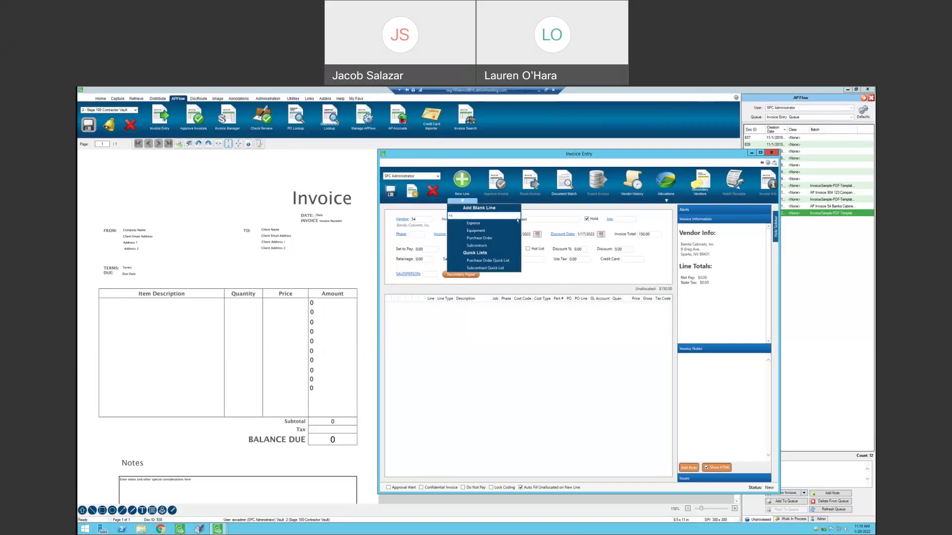
{"action": "left_click", "coordinate": [512, 237]}
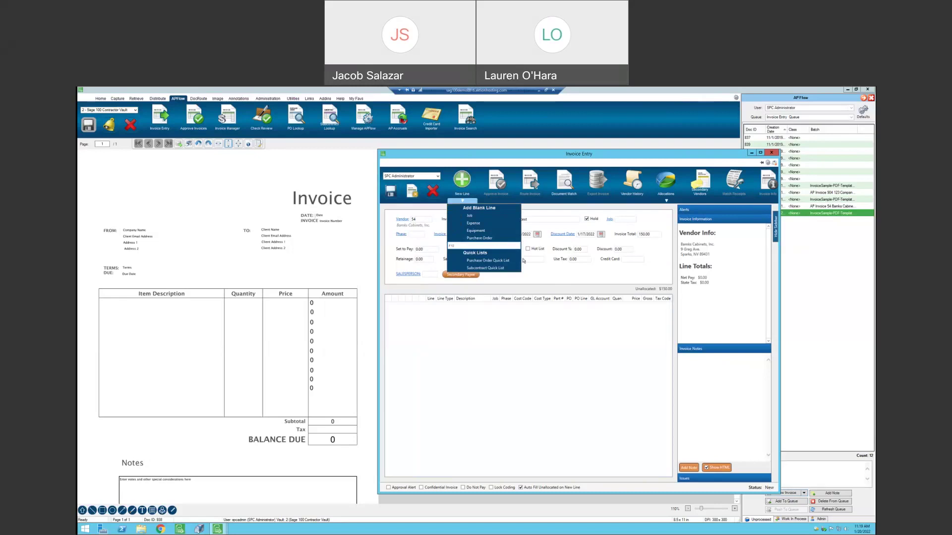
{"action": "left_click", "coordinate": [477, 217]}
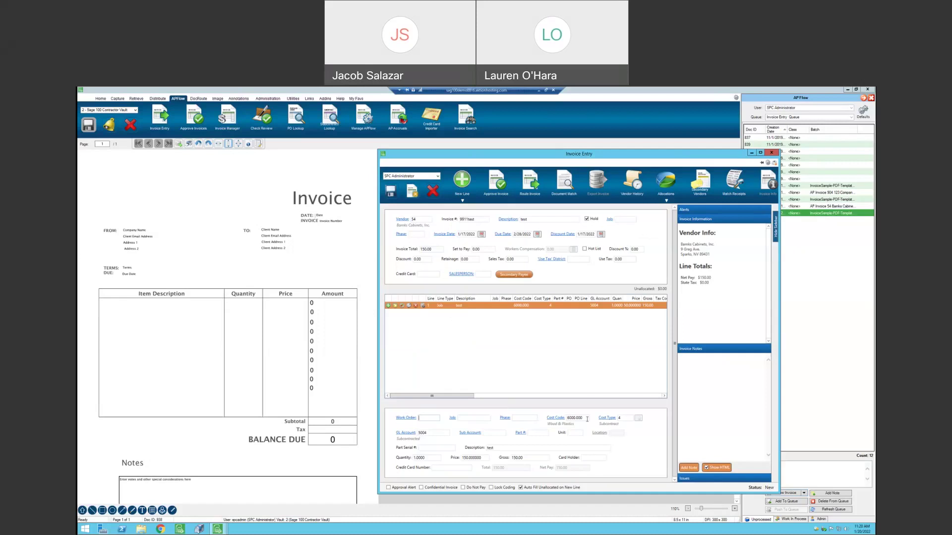
Step: Assign the PW OCC Cleaner job and the phase None to the invoice line
{"action": "left_click", "coordinate": [452, 418]}
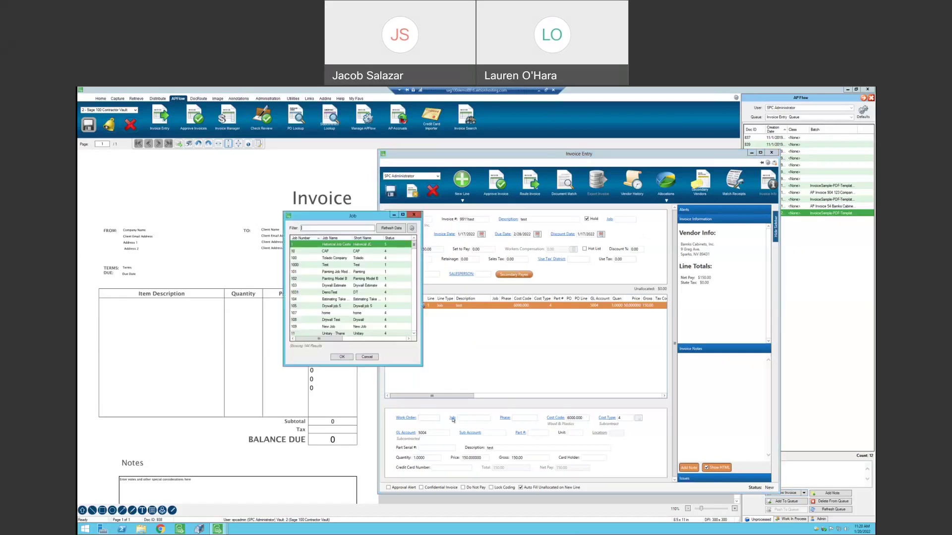
{"action": "left_click", "coordinate": [330, 299]}
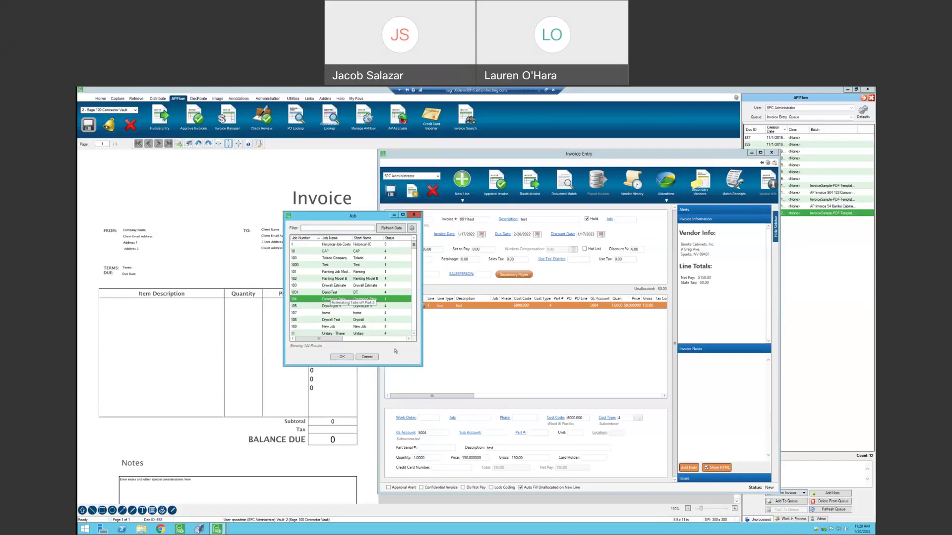
{"action": "scroll", "coordinate": [383, 321], "scroll_direction": "down", "scroll_amount": 8}
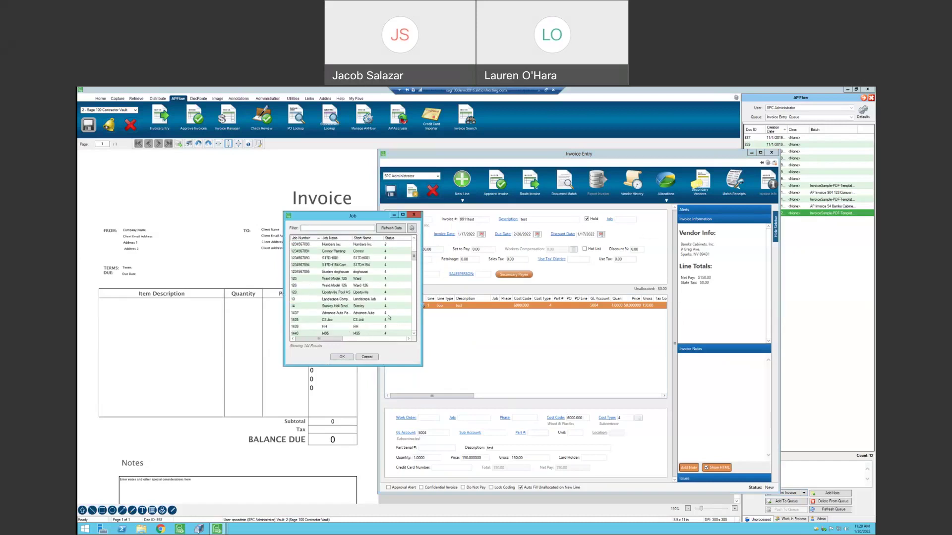
{"action": "scroll", "coordinate": [383, 321], "scroll_direction": "down", "scroll_amount": 3}
{"action": "left_click", "coordinate": [332, 299]}
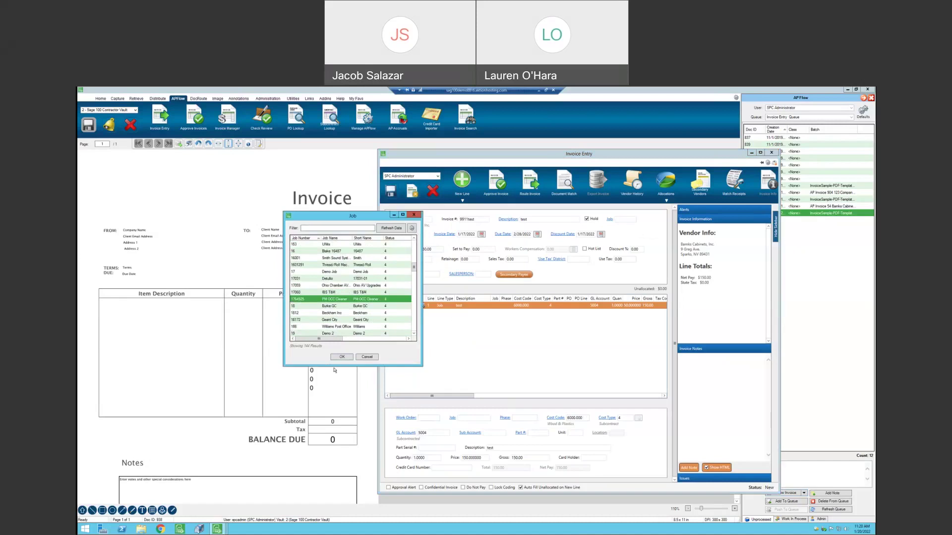
{"action": "left_click", "coordinate": [343, 357]}
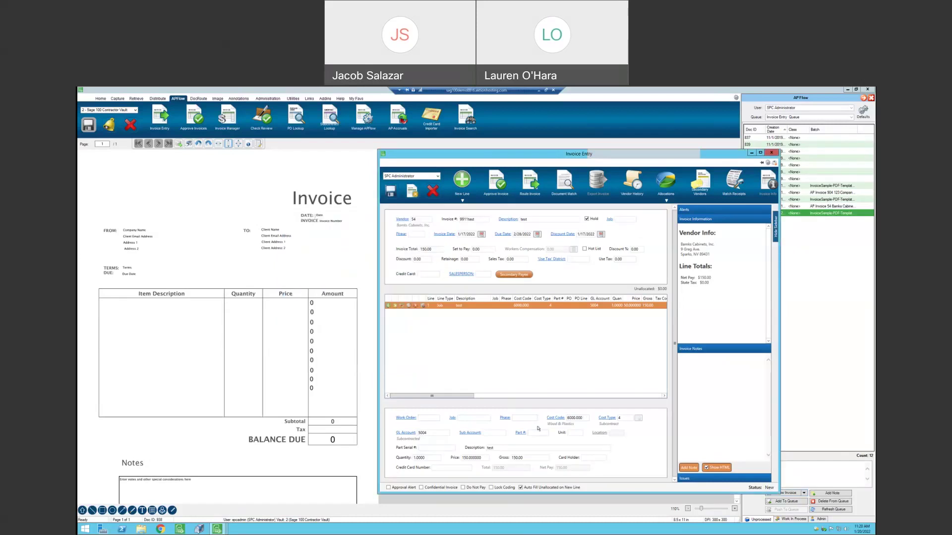
{"action": "left_click", "coordinate": [509, 418]}
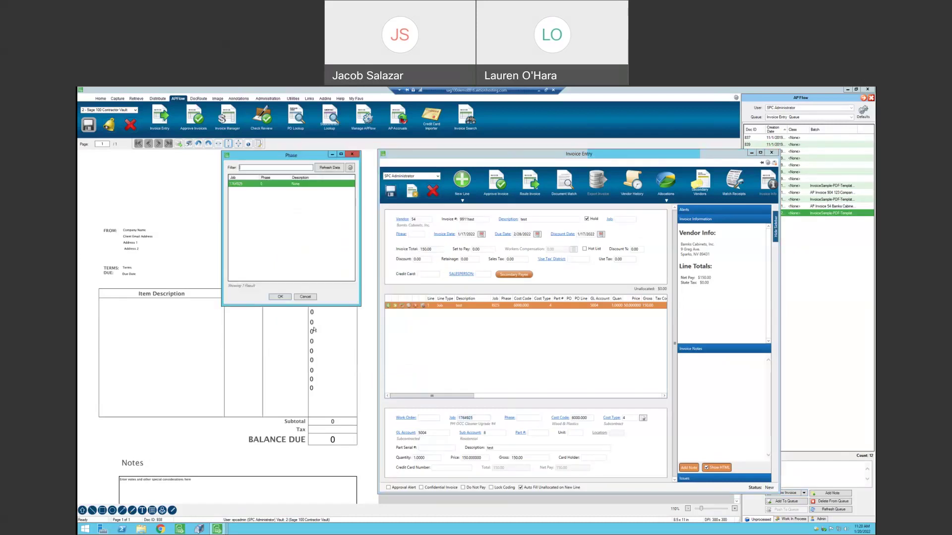
{"action": "left_click", "coordinate": [279, 297]}
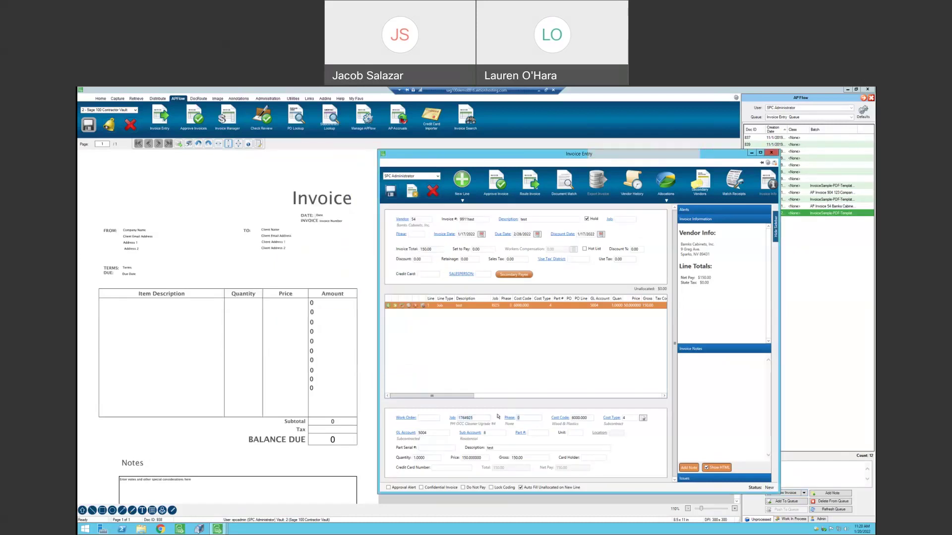
Step: Delete the Job line from the invoice
{"action": "double_click", "coordinate": [469, 417]}
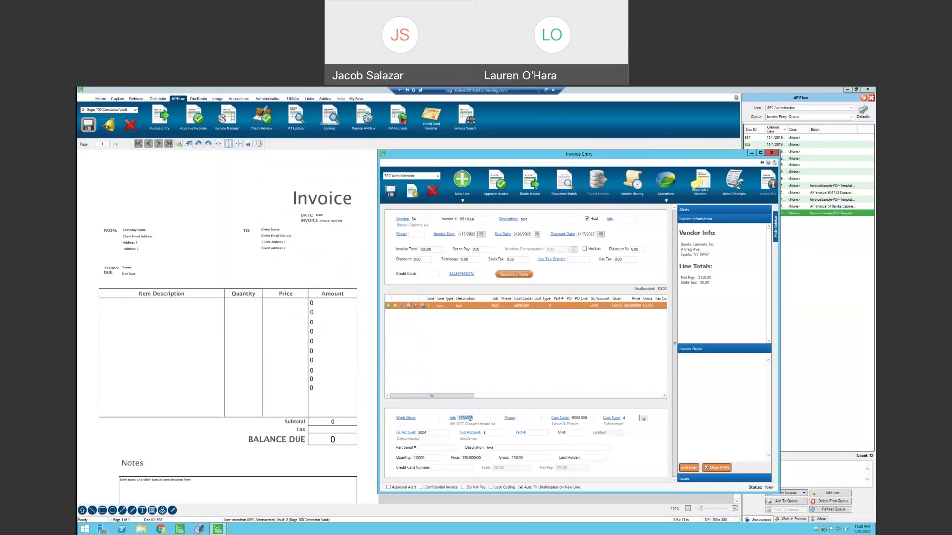
{"action": "left_click", "coordinate": [415, 306]}
Step: Open the subcontract quick list for the invoice and load subcontract 793
{"action": "left_click", "coordinate": [468, 203]}
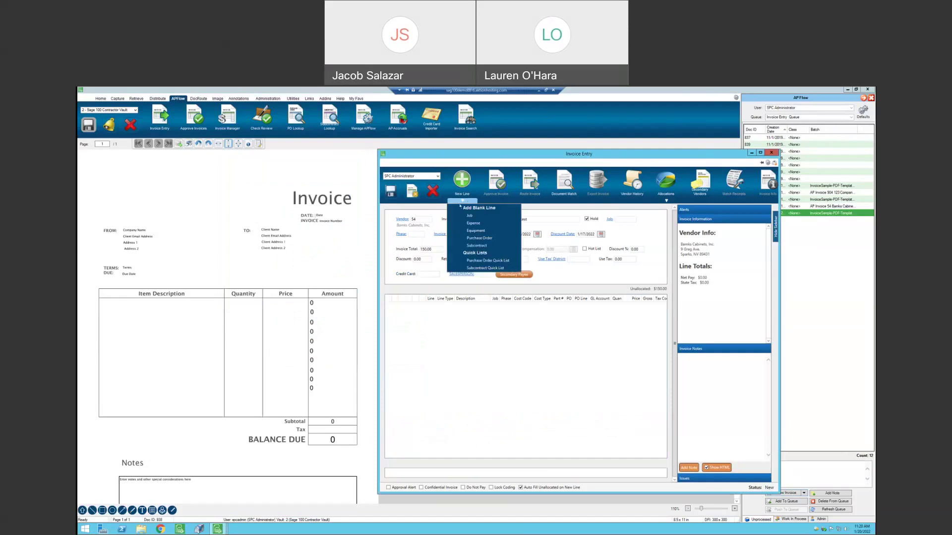
{"action": "left_click", "coordinate": [478, 268]}
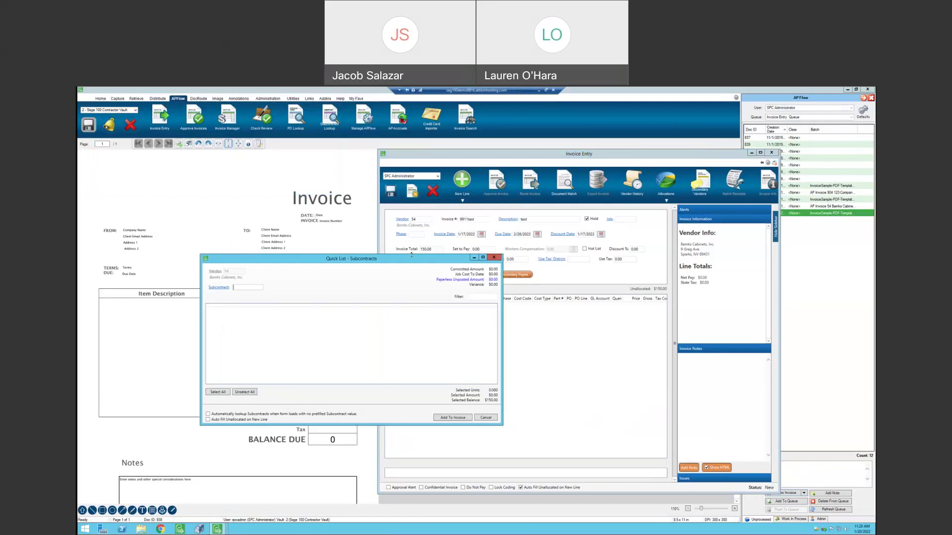
{"action": "left_click_drag", "start_coordinate": [382, 257], "coordinate": [599, 257]}
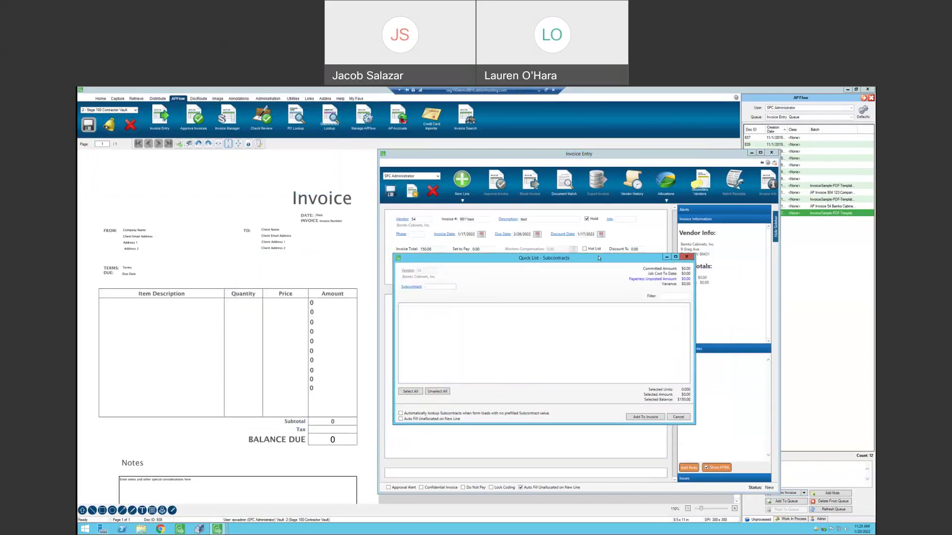
{"action": "left_click", "coordinate": [410, 288]}
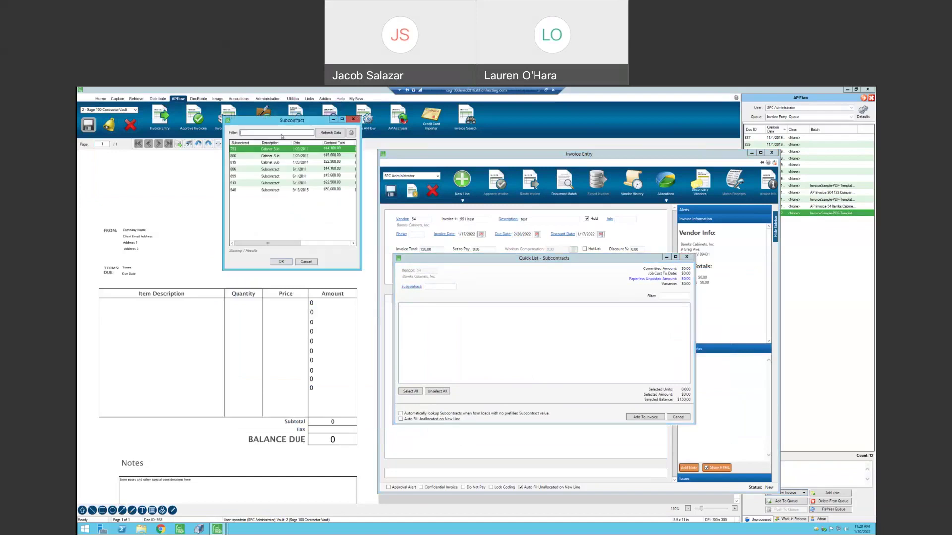
{"action": "left_click_drag", "start_coordinate": [277, 122], "coordinate": [306, 256]}
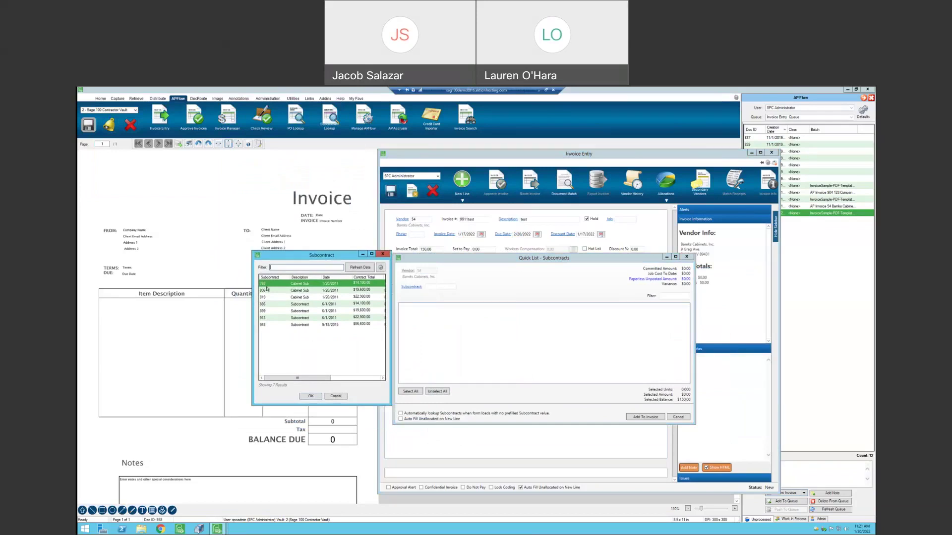
{"action": "left_click", "coordinate": [310, 396]}
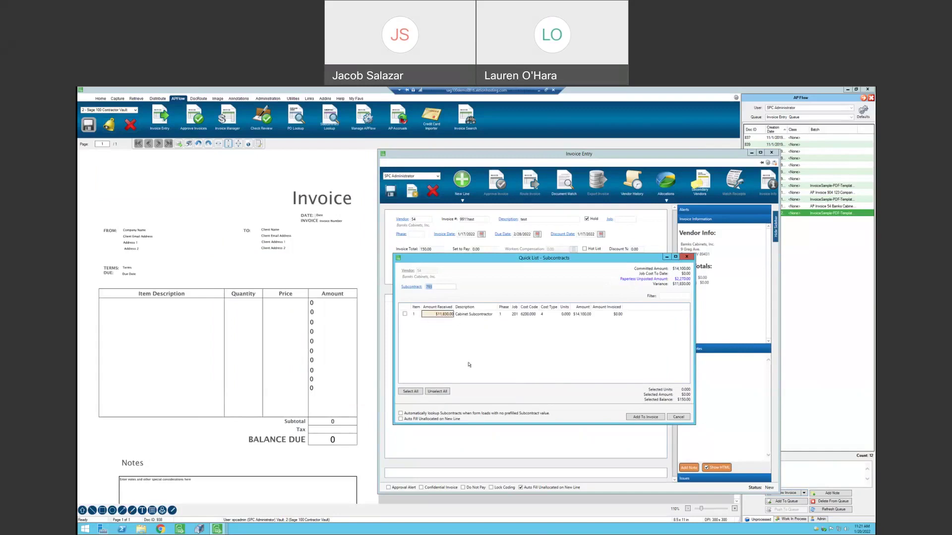
Step: Select the Cabinet Subcontractor item, set its amount received to 150, and add it to the invoice
{"action": "left_click", "coordinate": [405, 314]}
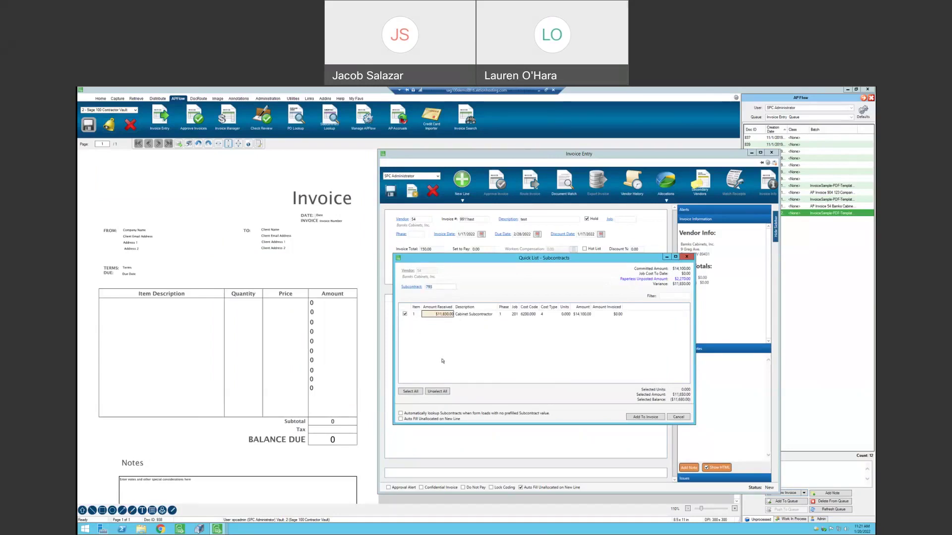
{"action": "left_click", "coordinate": [439, 315]}
{"action": "left_click", "coordinate": [439, 315]}
{"action": "left_click_drag", "start_coordinate": [436, 314], "coordinate": [452, 314]}
{"action": "type", "text": "150"}
{"action": "left_click", "coordinate": [645, 417]}
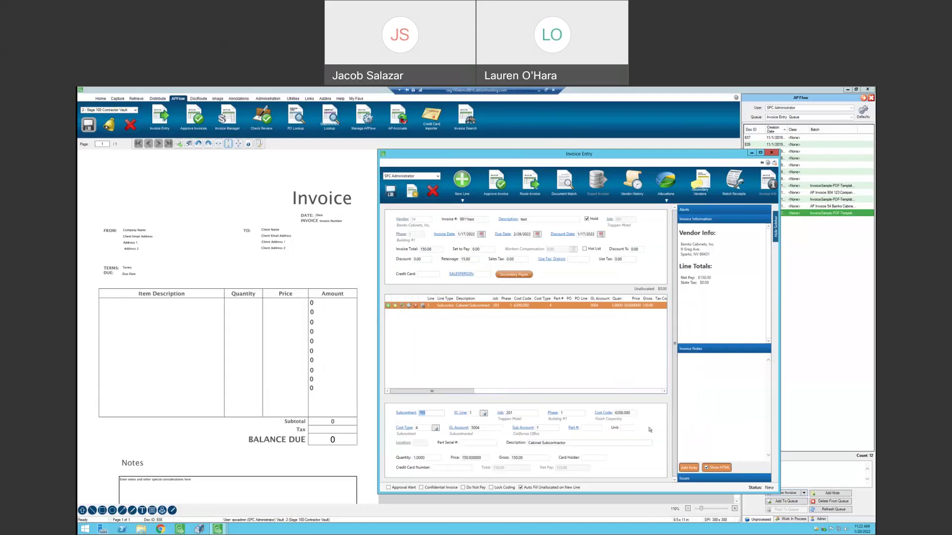
{"action": "left_click", "coordinate": [464, 201]}
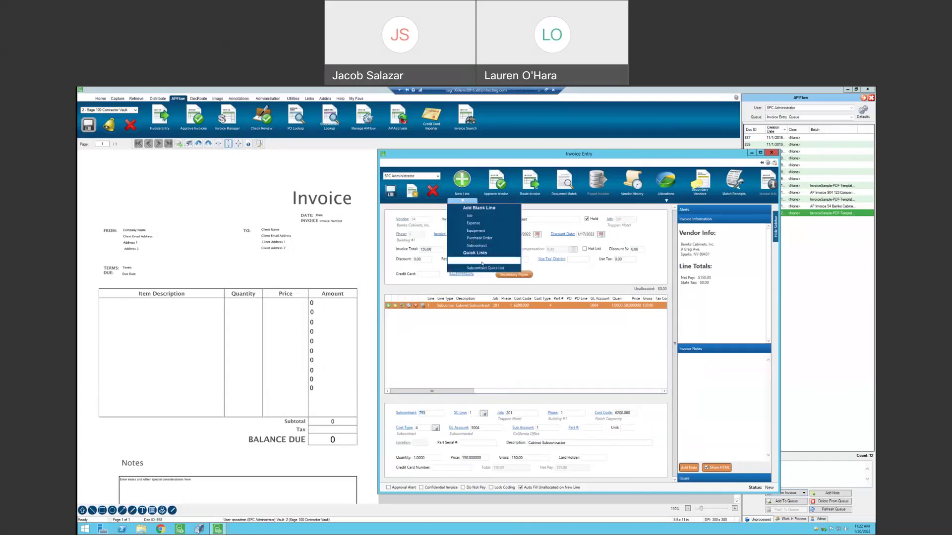
{"action": "left_click", "coordinate": [505, 337]}
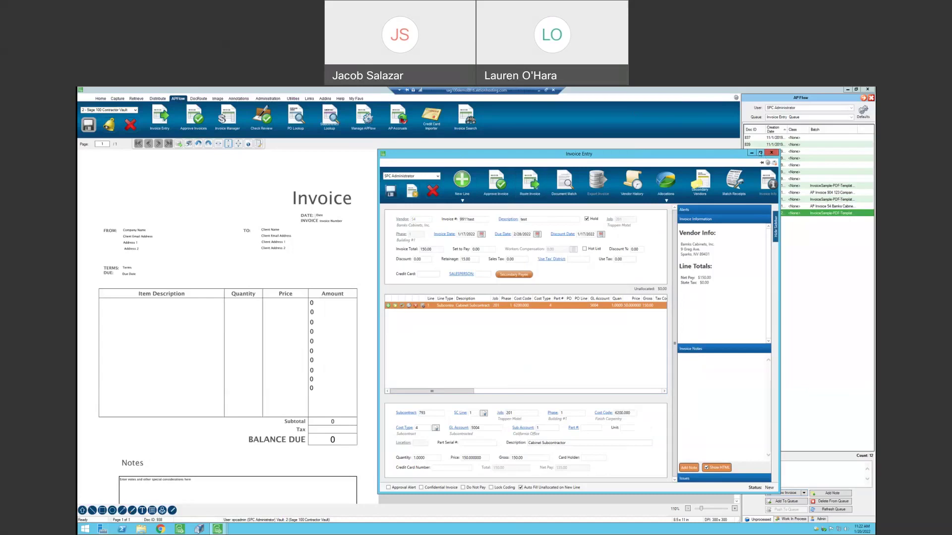
Step: Maximize the invoice entry window and show the notification options of the Invoice Rejected alert
{"action": "left_click", "coordinate": [760, 153]}
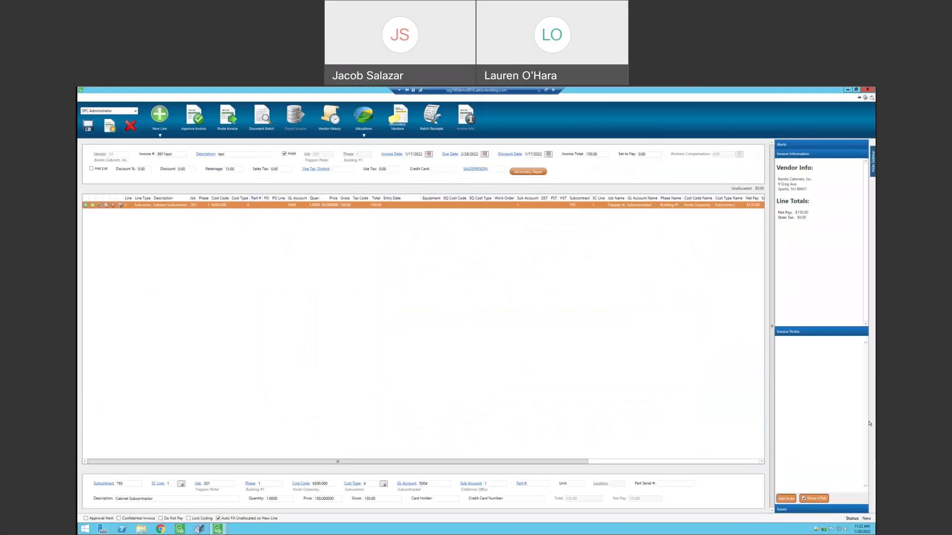
{"action": "left_click", "coordinate": [798, 142]}
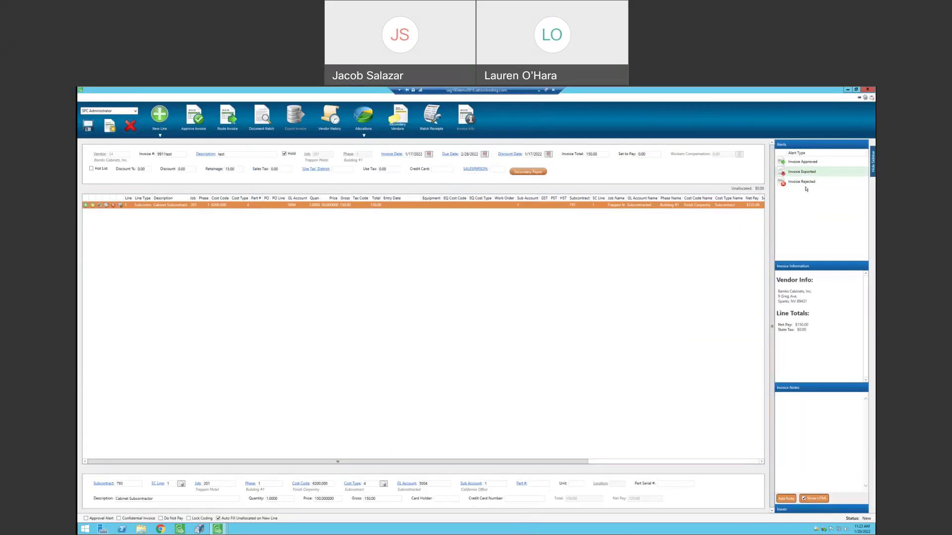
{"action": "left_click", "coordinate": [803, 182]}
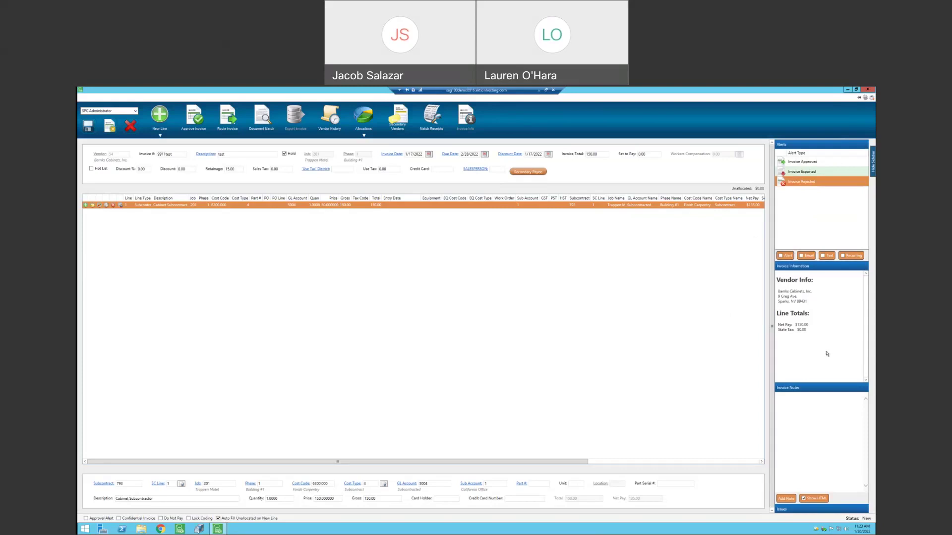
Step: Add the note "Test note" to the invoice
{"action": "left_click", "coordinate": [785, 499]}
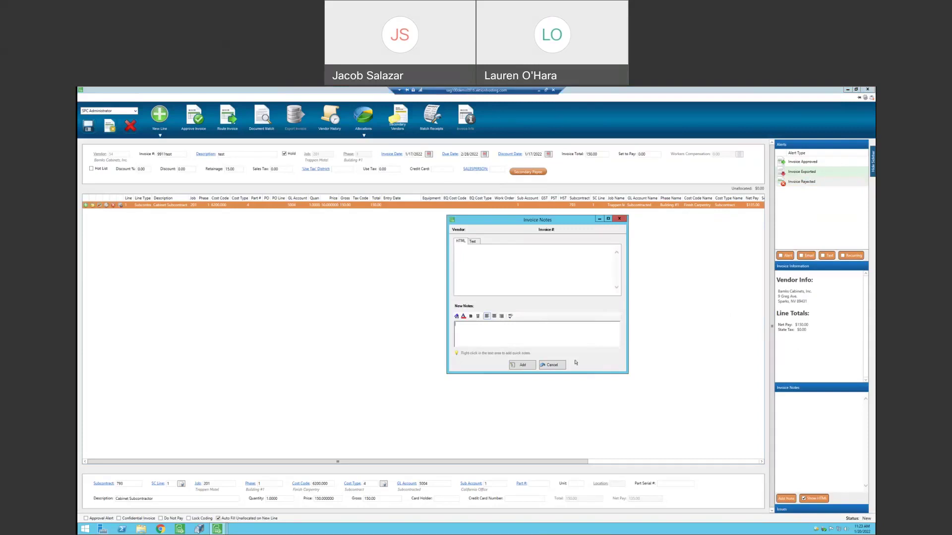
{"action": "type", "text": "Test note"}
{"action": "left_click", "coordinate": [522, 364]}
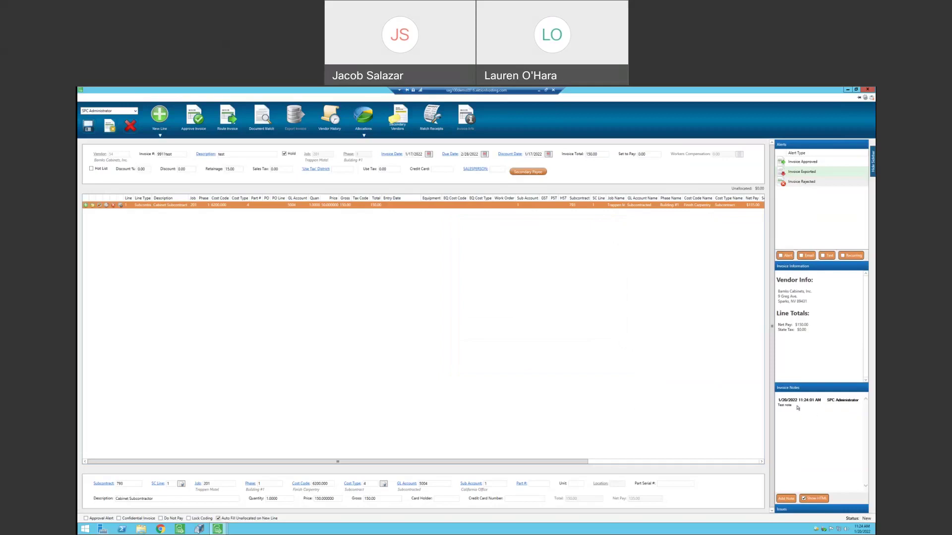
Step: Flag the invoice with the Needs Change Order issue and clear the flag again
{"action": "left_click", "coordinate": [816, 509]}
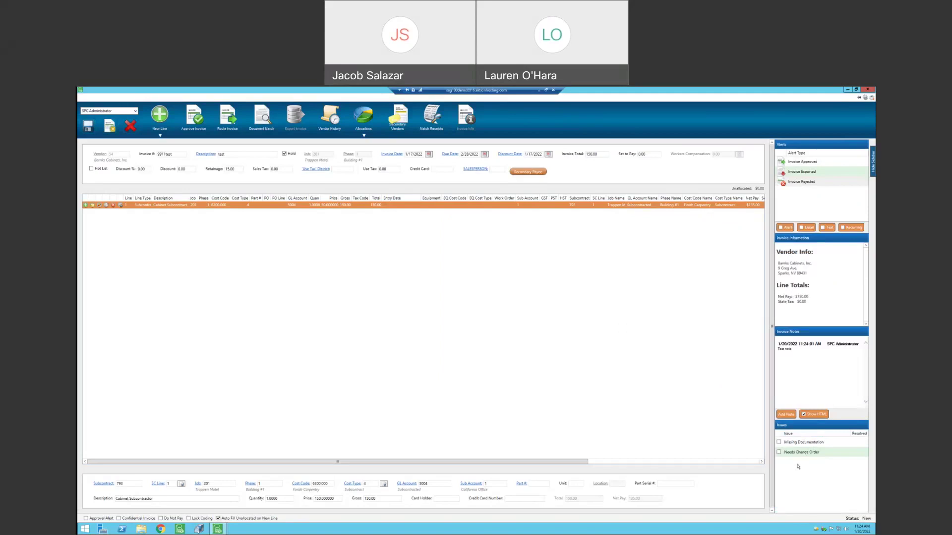
{"action": "left_click", "coordinate": [780, 452]}
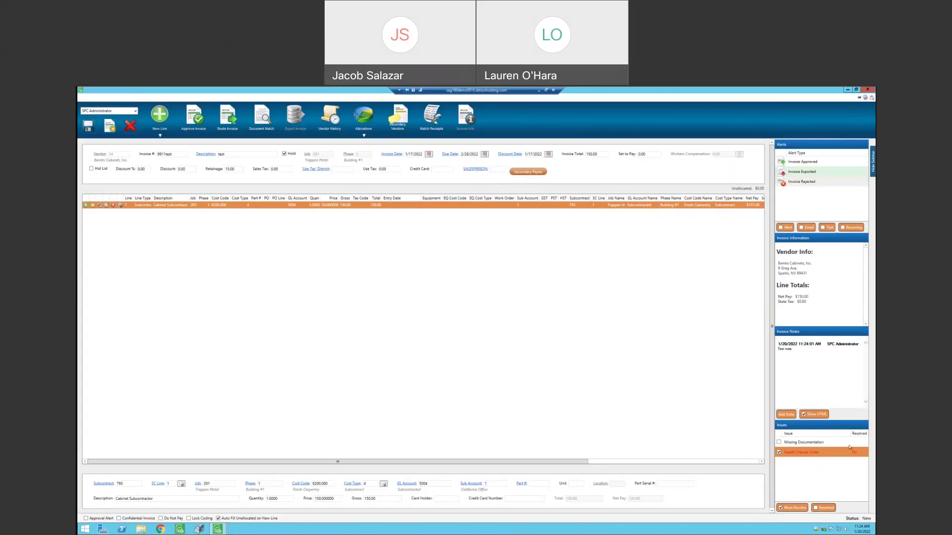
{"action": "left_click", "coordinate": [778, 453]}
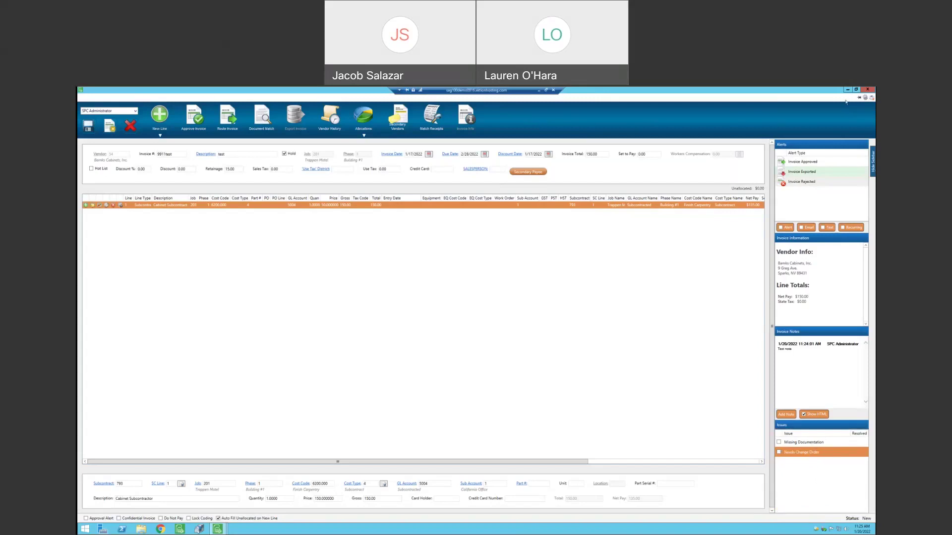
{"action": "left_click", "coordinate": [803, 144]}
{"action": "left_click", "coordinate": [811, 397]}
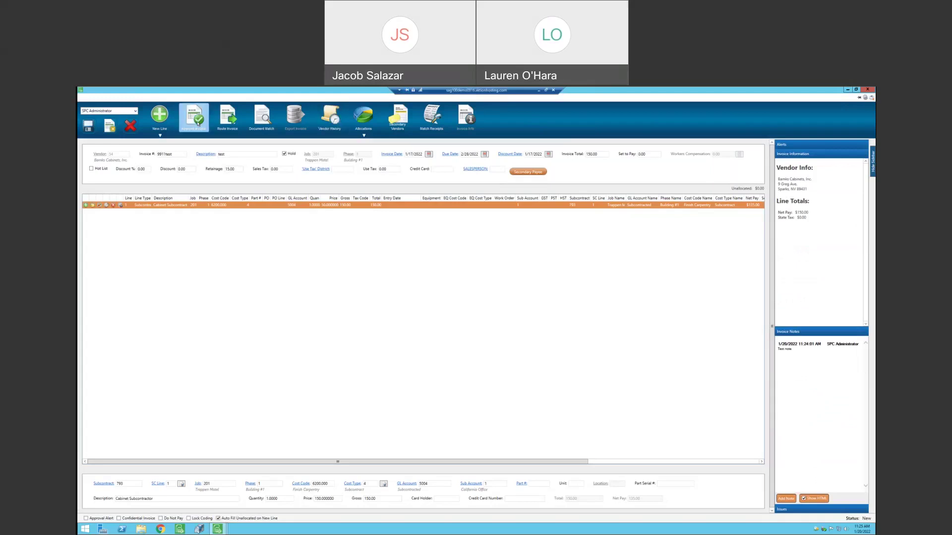
Step: Examine the vendor's invoice history and the line coding of several past invoices
{"action": "left_click", "coordinate": [329, 119]}
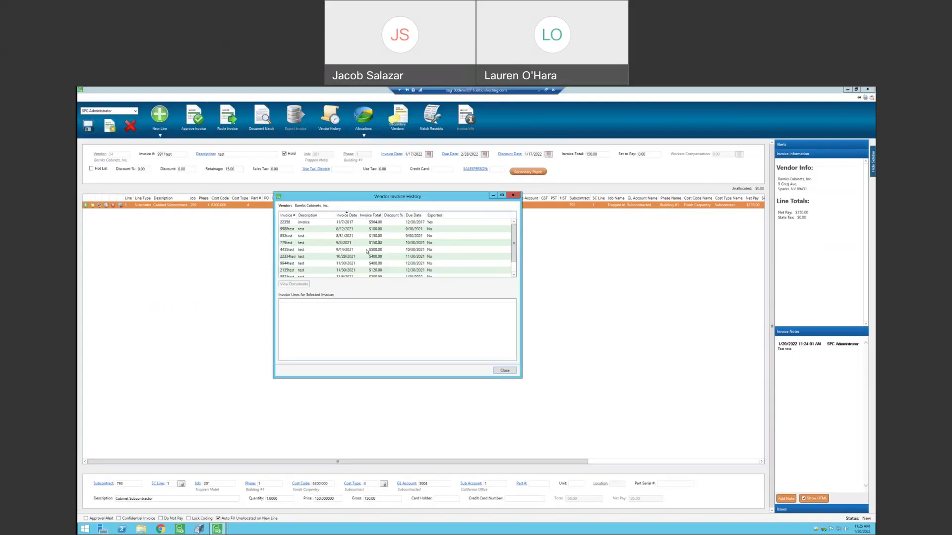
{"action": "left_click", "coordinate": [361, 251]}
{"action": "scroll", "coordinate": [362, 253], "scroll_direction": "down", "scroll_amount": 2}
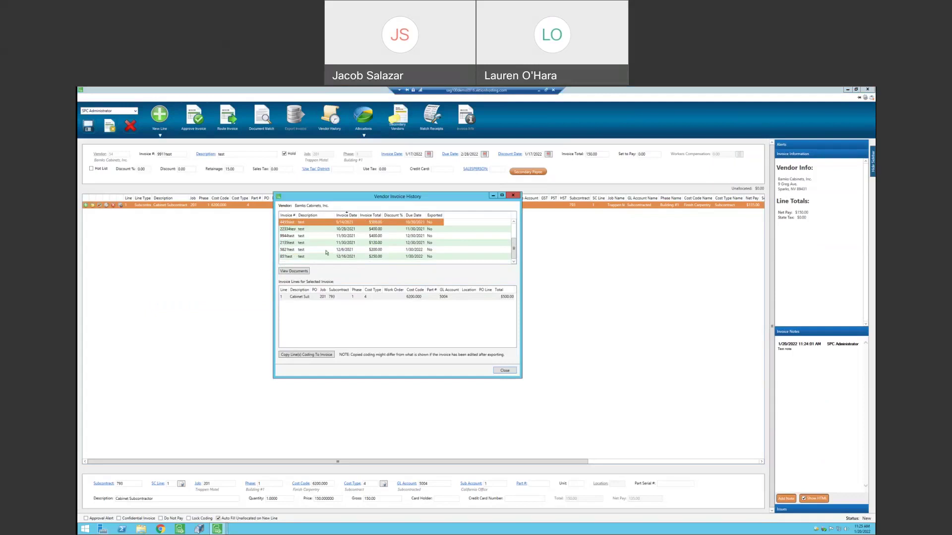
{"action": "left_click", "coordinate": [326, 250]}
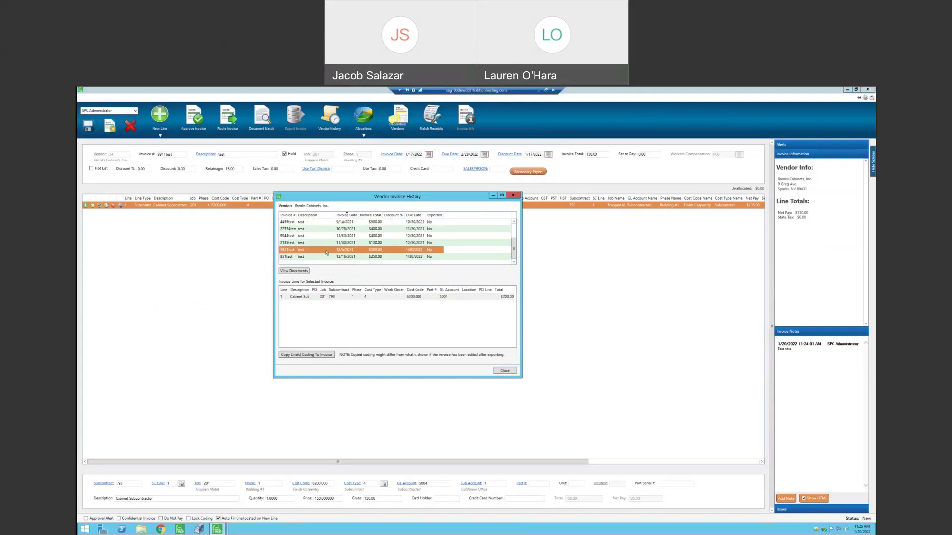
{"action": "left_click", "coordinate": [326, 244]}
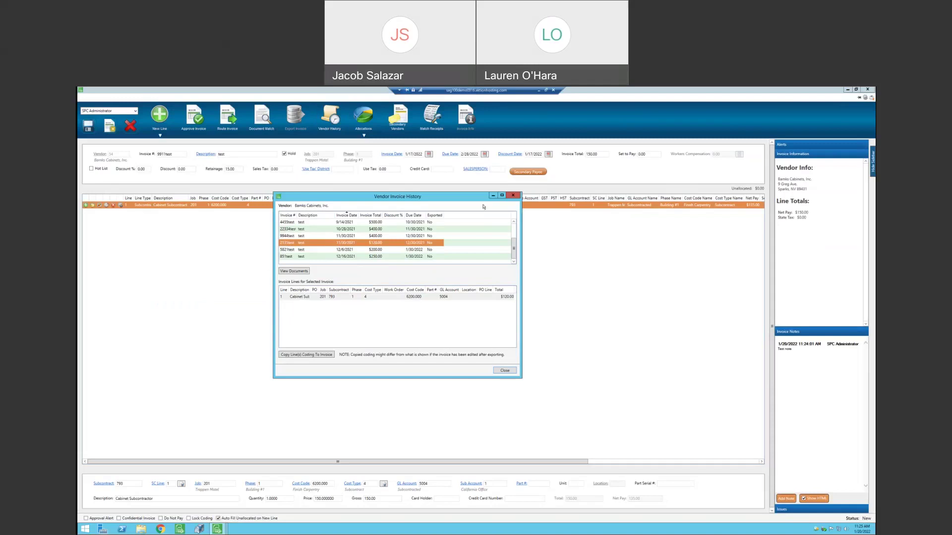
{"action": "key", "text": "Escape"}
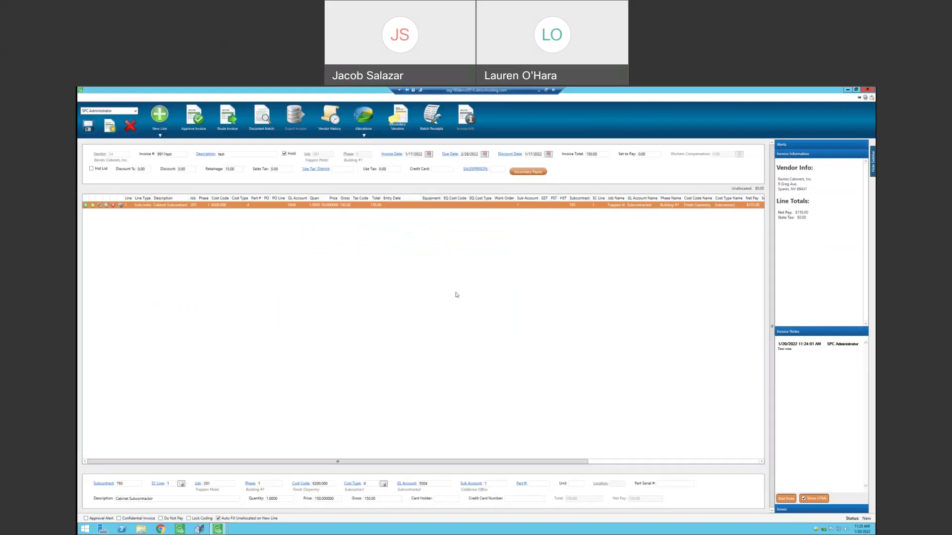
Step: Open Document Match for the invoice and view the related subcontract document
{"action": "left_click", "coordinate": [264, 119]}
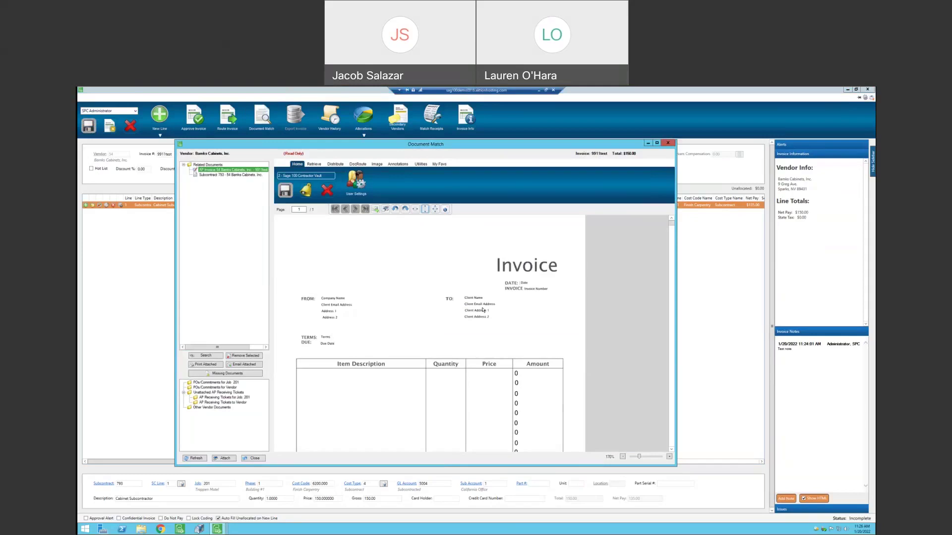
{"action": "left_click", "coordinate": [214, 172]}
{"action": "left_click", "coordinate": [212, 175]}
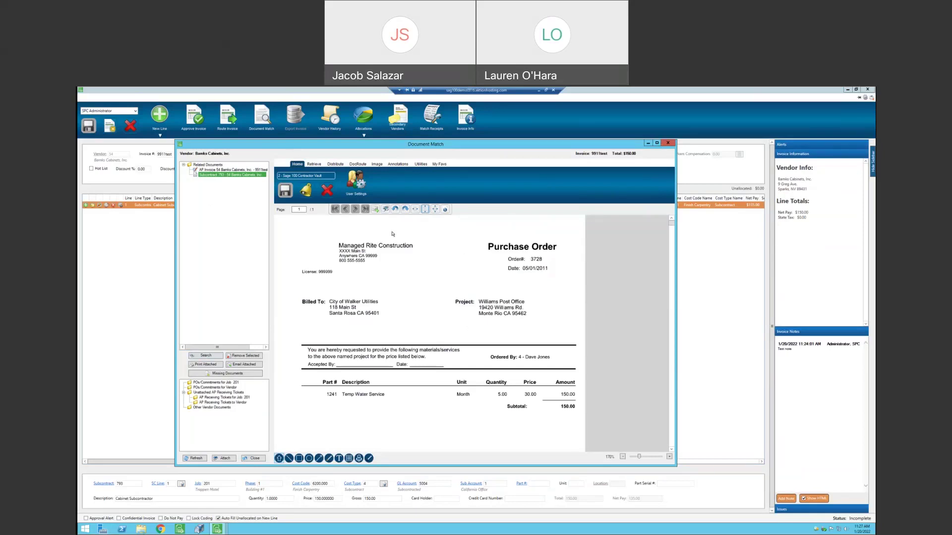
{"action": "left_click", "coordinate": [667, 143]}
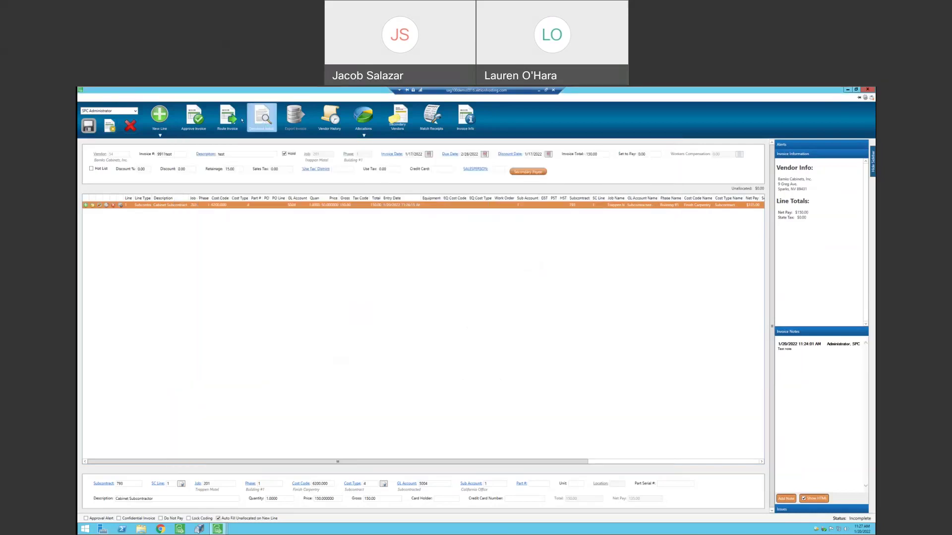
Step: Start routing the invoice to reviewers and check the route rules that apply to it
{"action": "left_click", "coordinate": [228, 125]}
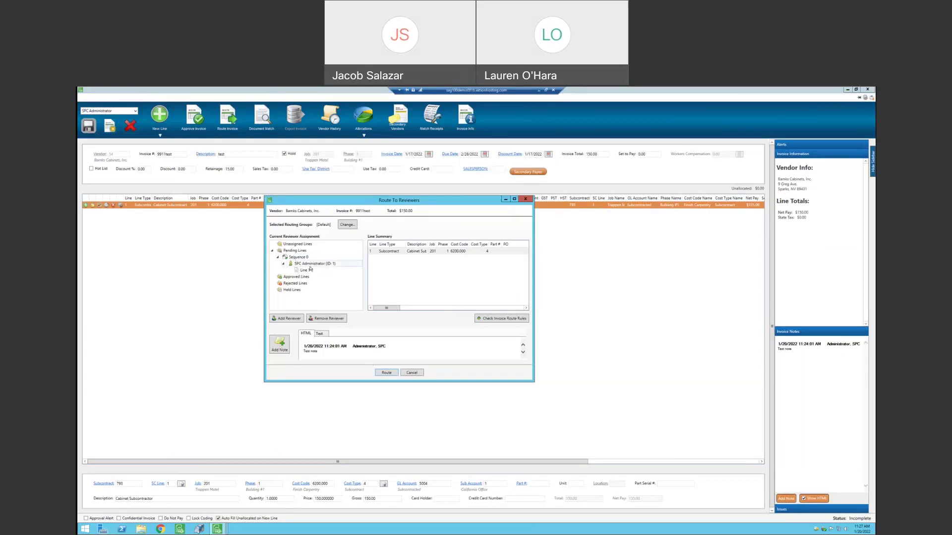
{"action": "left_click", "coordinate": [498, 319]}
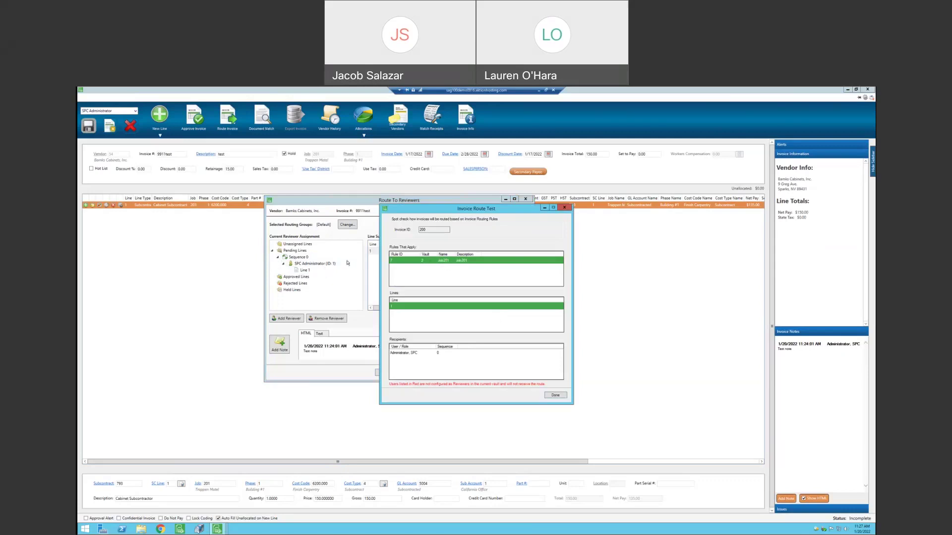
{"action": "left_click", "coordinate": [559, 210]}
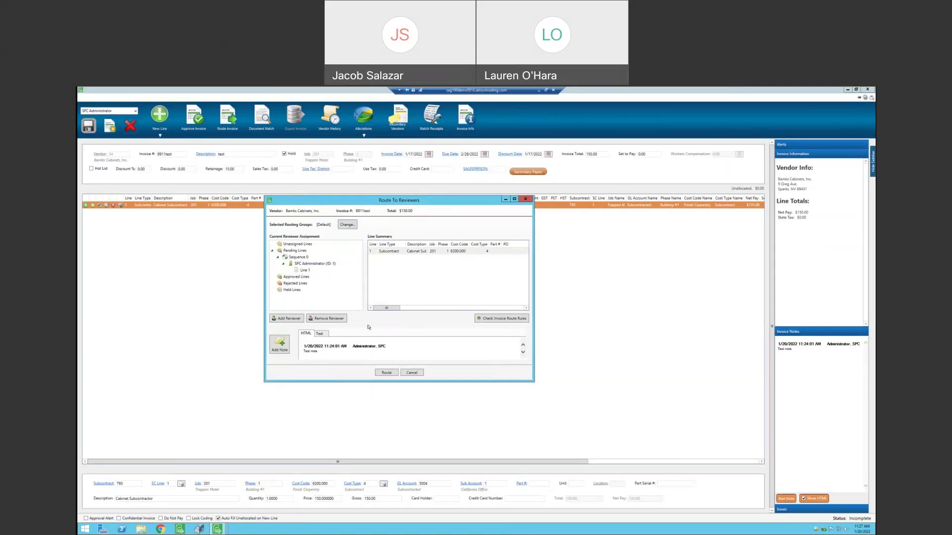
{"action": "left_click", "coordinate": [285, 319]}
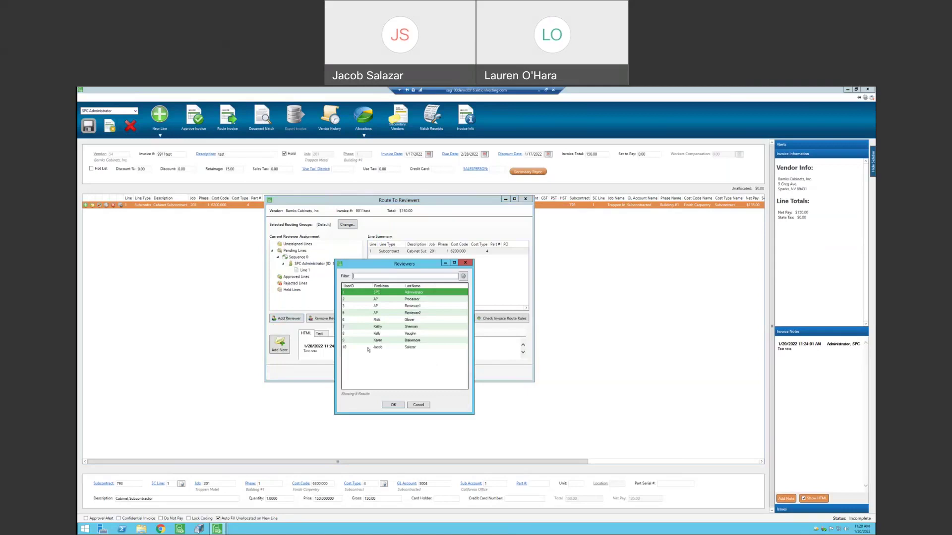
{"action": "left_click", "coordinate": [388, 334]}
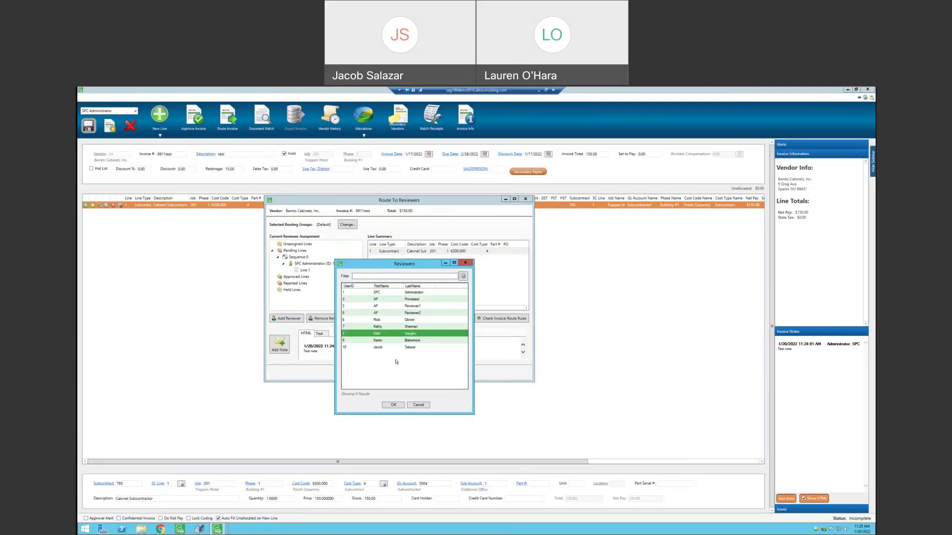
{"action": "left_click", "coordinate": [384, 341]}
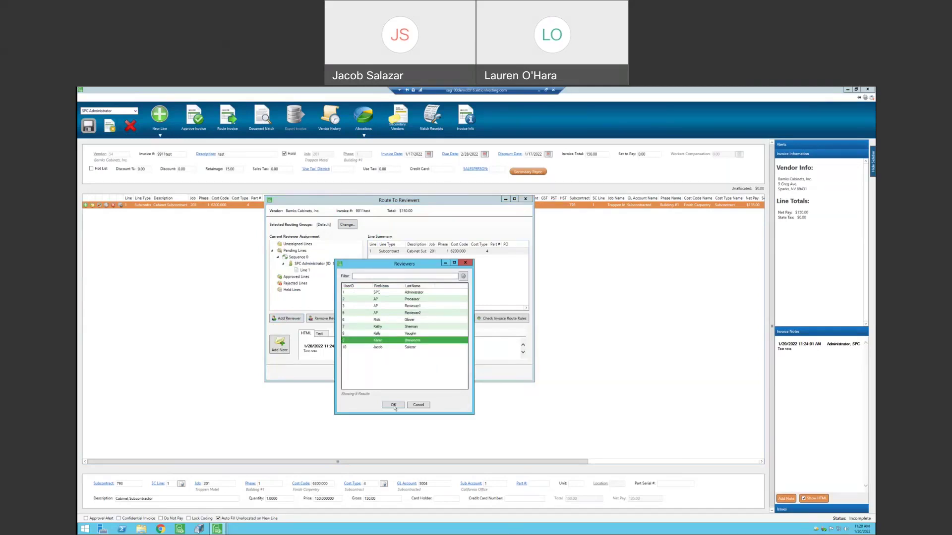
{"action": "left_click", "coordinate": [416, 407]}
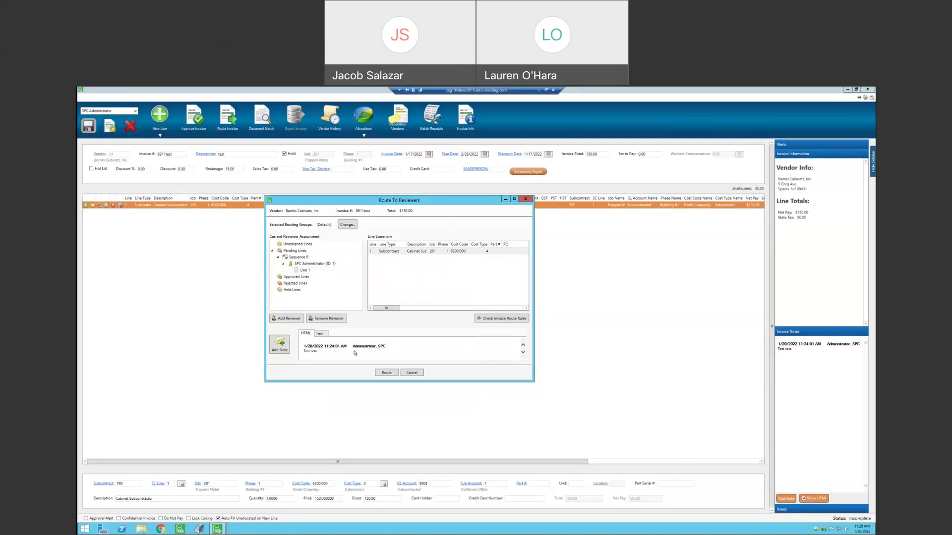
Step: Route the invoice to its assigned reviewer
{"action": "left_click", "coordinate": [385, 373]}
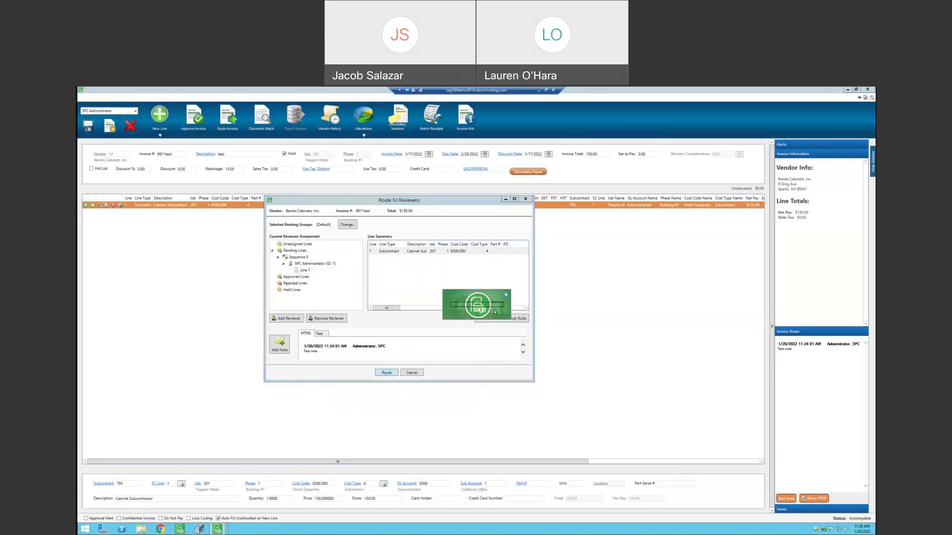
Step: Dismiss the routing messages, leave invoice entry and open the Approve Invoices window at full size
{"action": "left_click", "coordinate": [535, 331]}
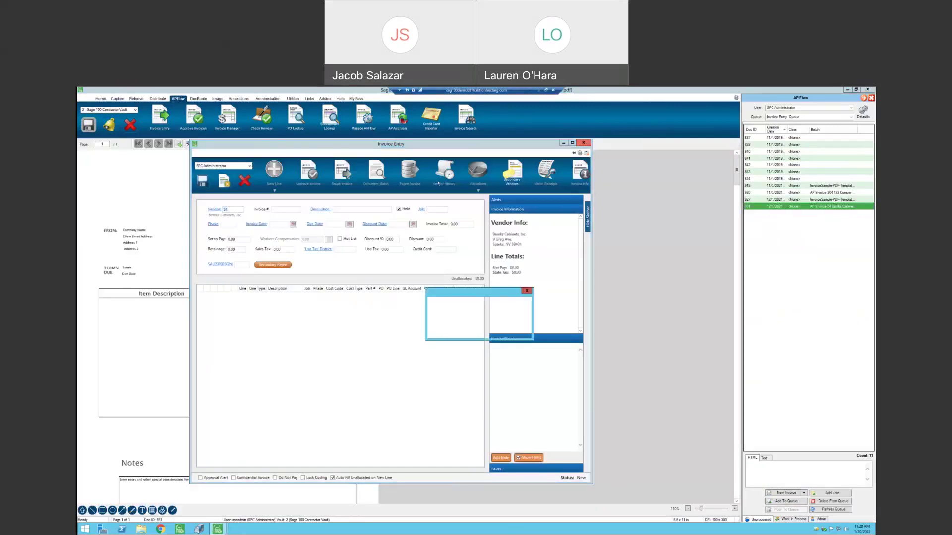
{"action": "left_click", "coordinate": [482, 331]}
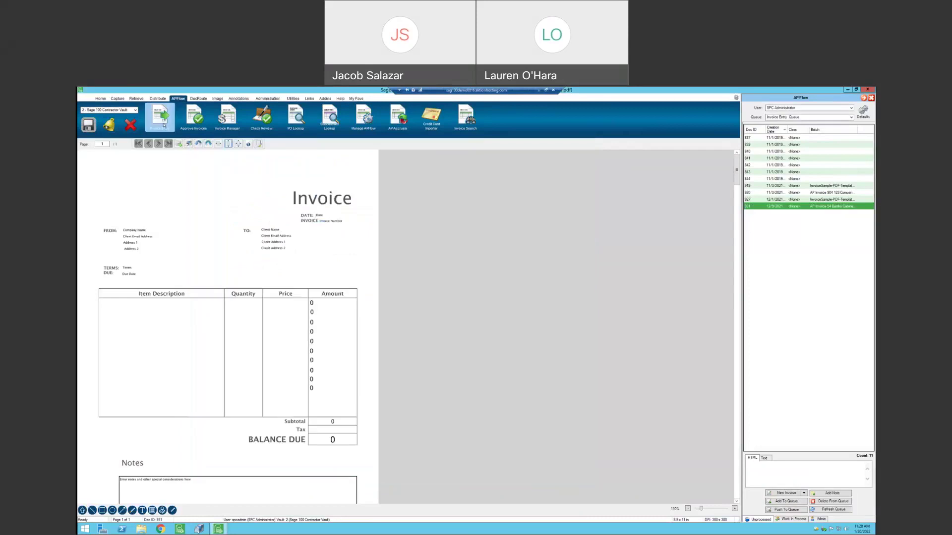
{"action": "left_click", "coordinate": [162, 123]}
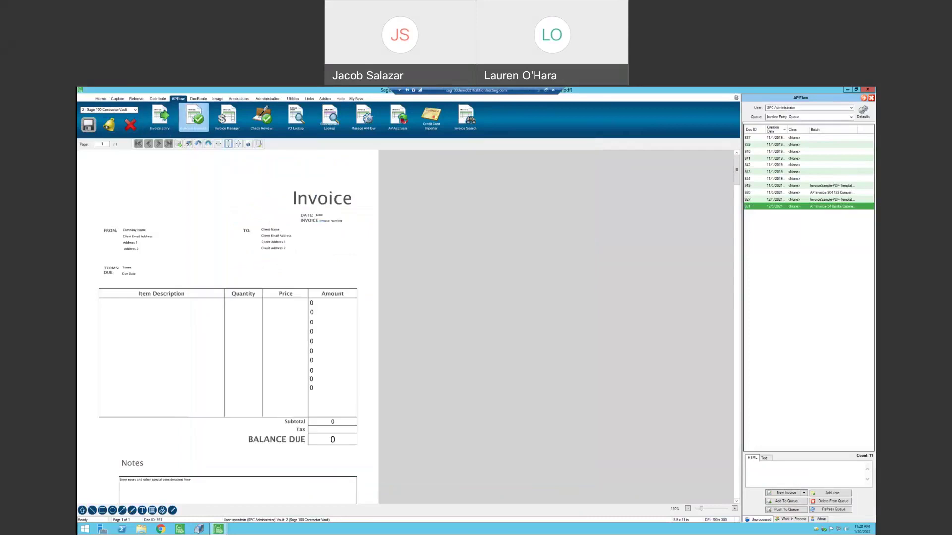
{"action": "left_click", "coordinate": [194, 119]}
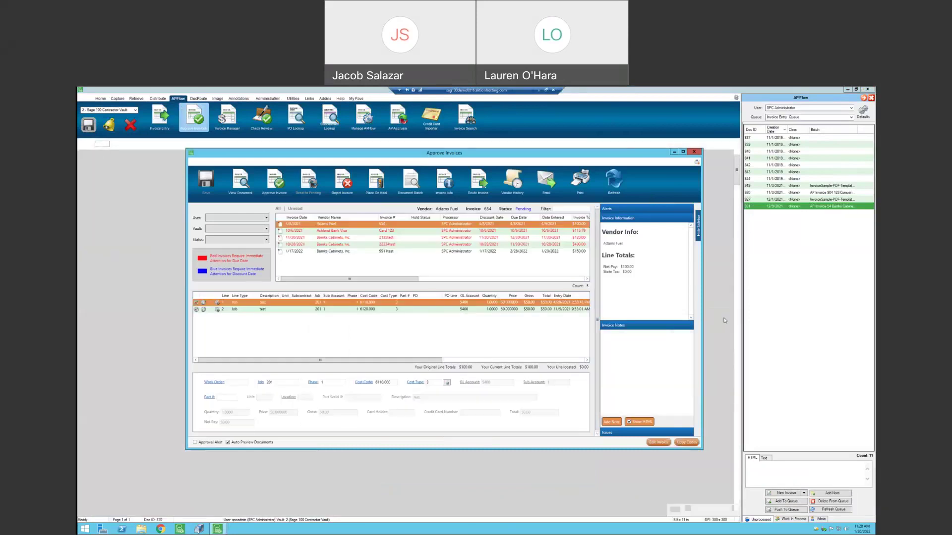
{"action": "left_click", "coordinate": [682, 152]}
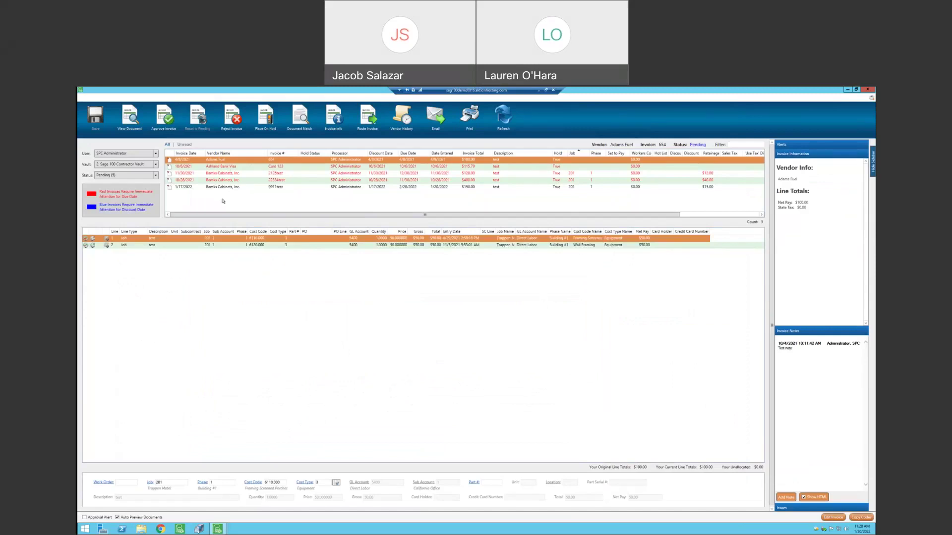
Step: Select pending invoice 22334test and view the status choices available for filtering the invoices awaiting approval
{"action": "left_click", "coordinate": [224, 179]}
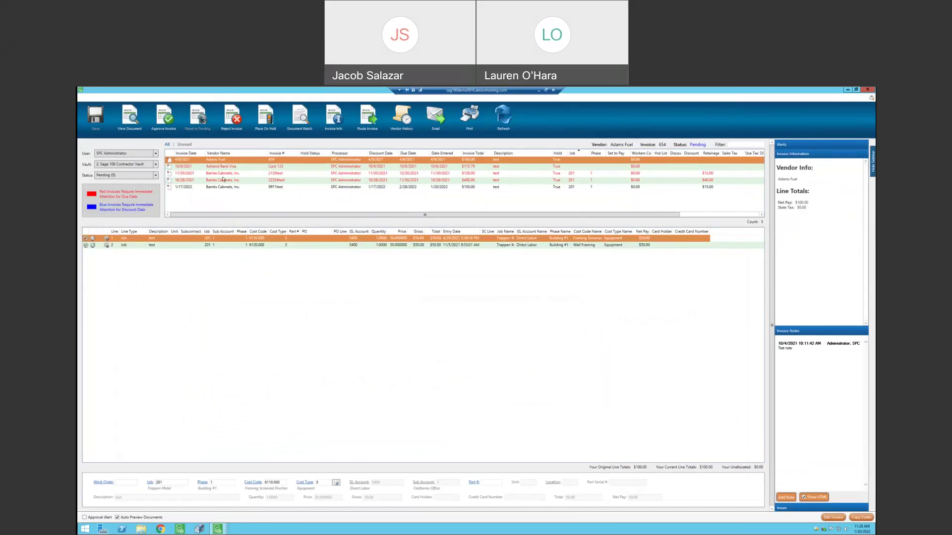
{"action": "left_click", "coordinate": [123, 176]}
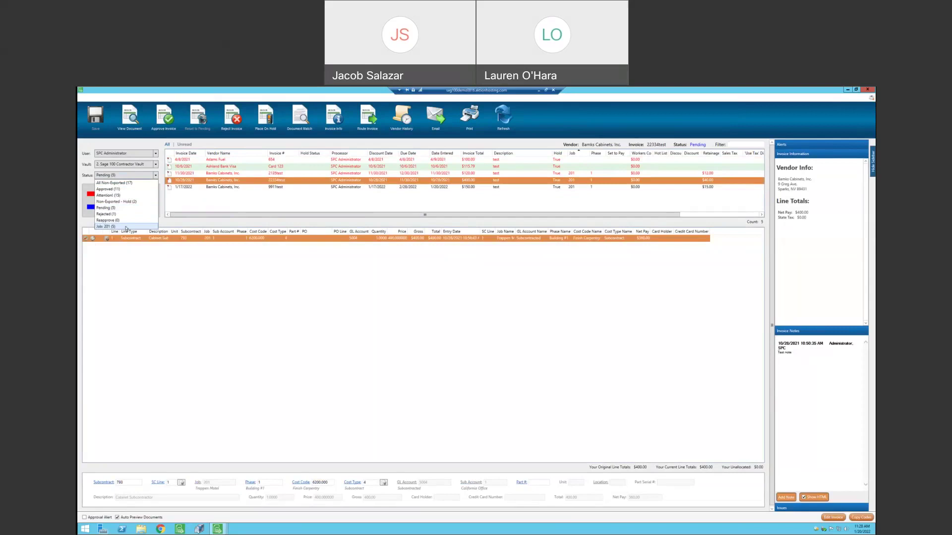
{"action": "left_click", "coordinate": [252, 204]}
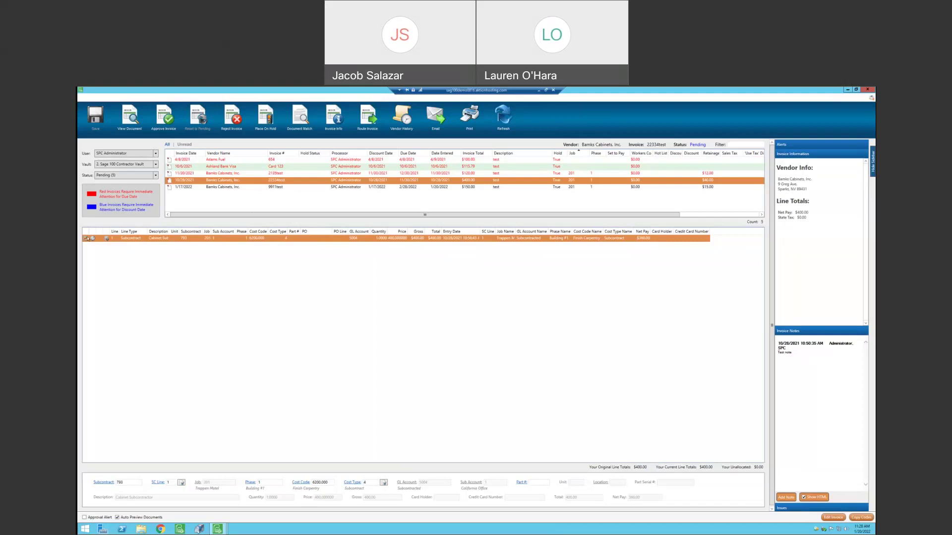
Step: Select the Ashland Bank Visa invoice and view its line's job, cost code and phase lookup lists without changing the coding
{"action": "left_click", "coordinate": [224, 168]}
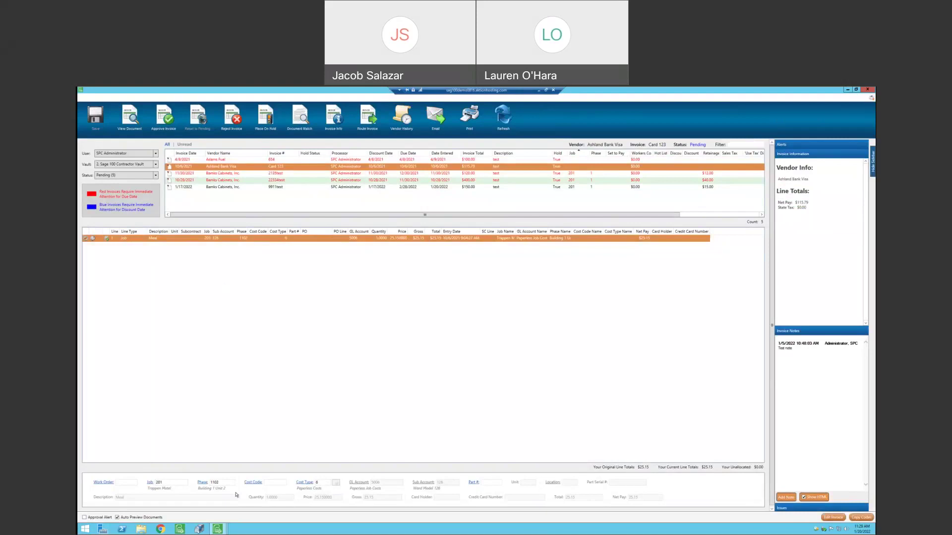
{"action": "left_click", "coordinate": [149, 483]}
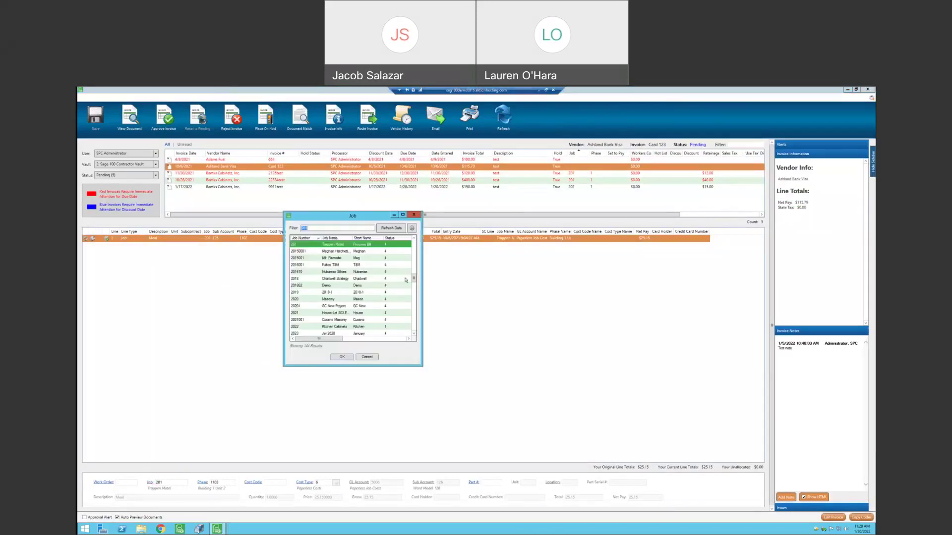
{"action": "scroll", "coordinate": [414, 279], "scroll_direction": "down", "scroll_amount": 5}
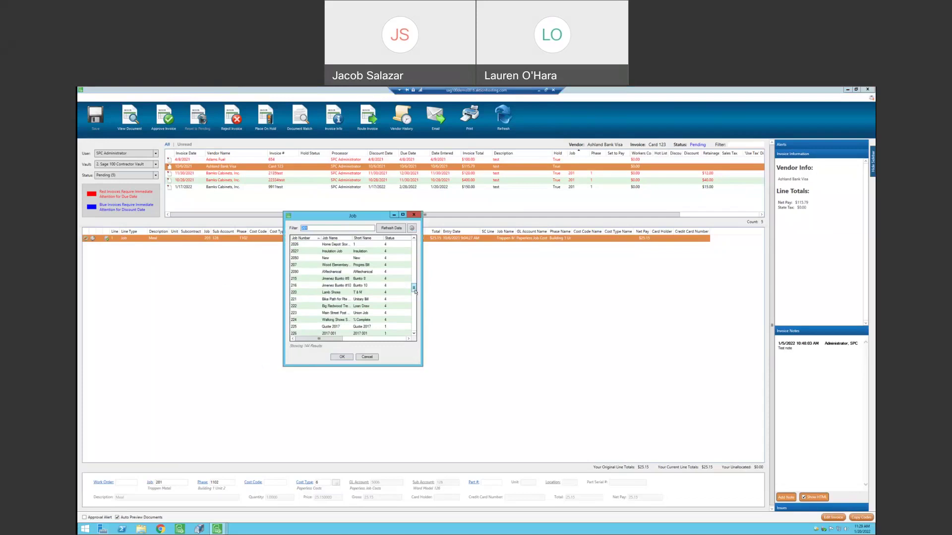
{"action": "left_click", "coordinate": [368, 358]}
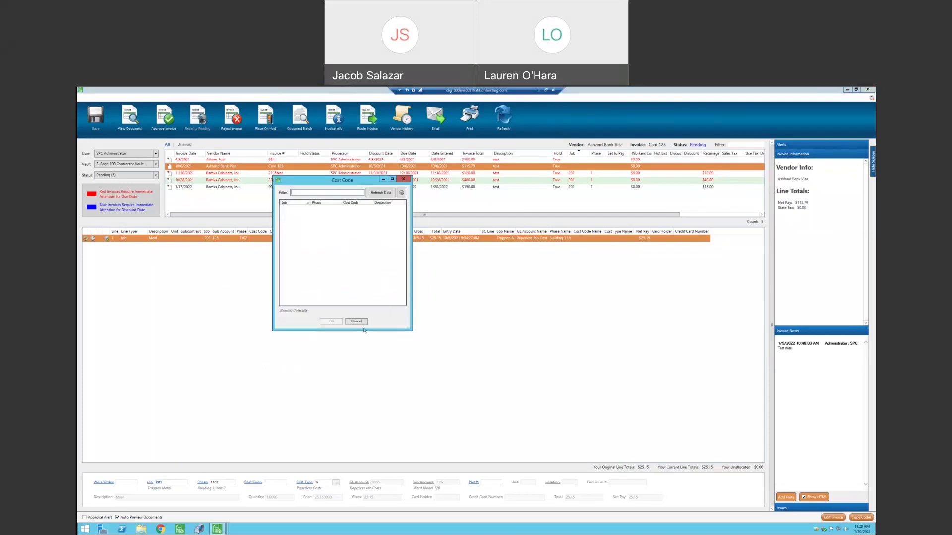
{"action": "key", "text": "Escape"}
{"action": "left_click", "coordinate": [213, 483]}
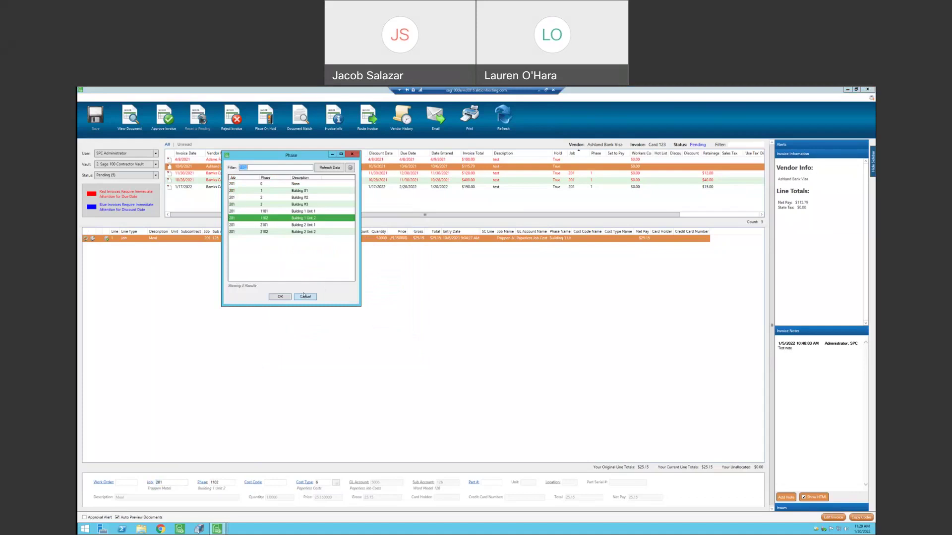
{"action": "left_click", "coordinate": [304, 296]}
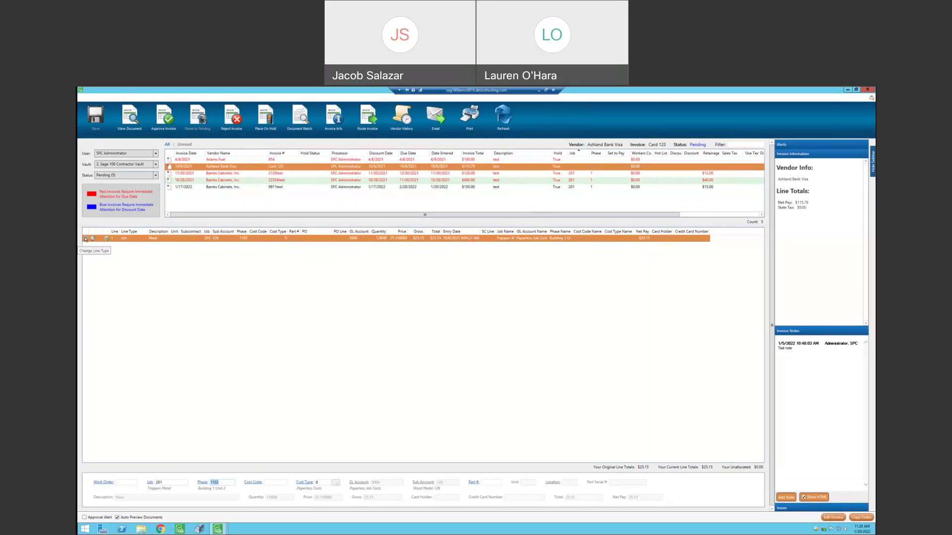
Step: Preview changing the invoice line's type to Subcontract and cancel the change
{"action": "left_click", "coordinate": [86, 239]}
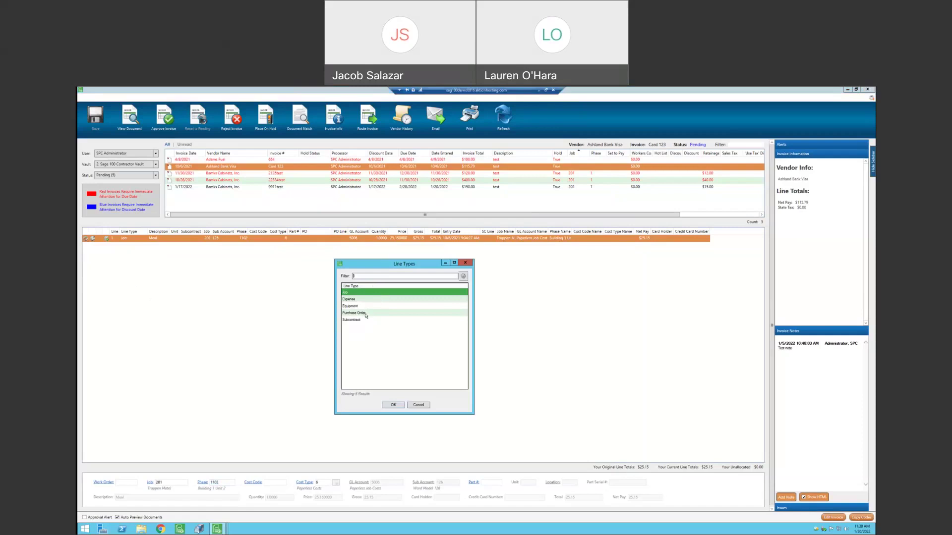
{"action": "left_click", "coordinate": [362, 320]}
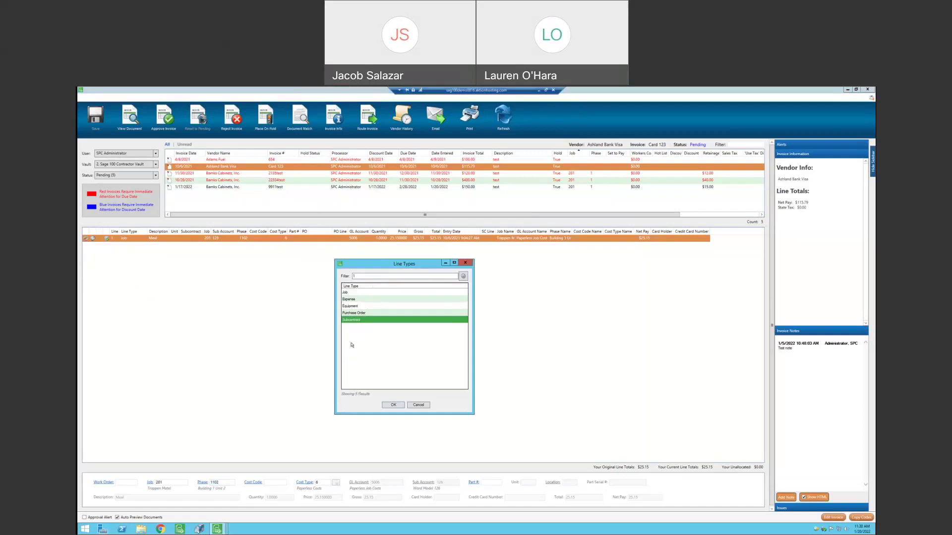
{"action": "left_click", "coordinate": [419, 405]}
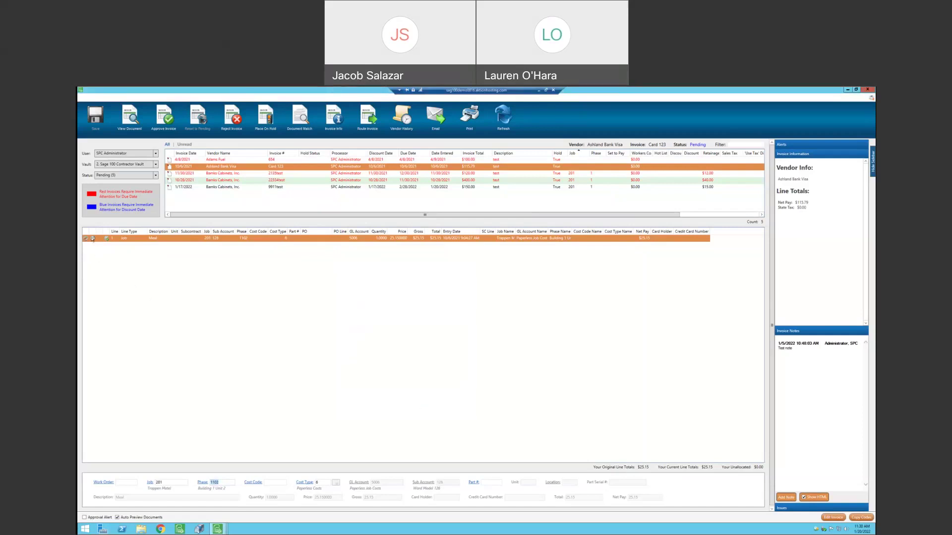
Step: Preview splitting the Ashland Bank Visa invoice line into 4 resulting lines and cancel the split
{"action": "left_click", "coordinate": [92, 239]}
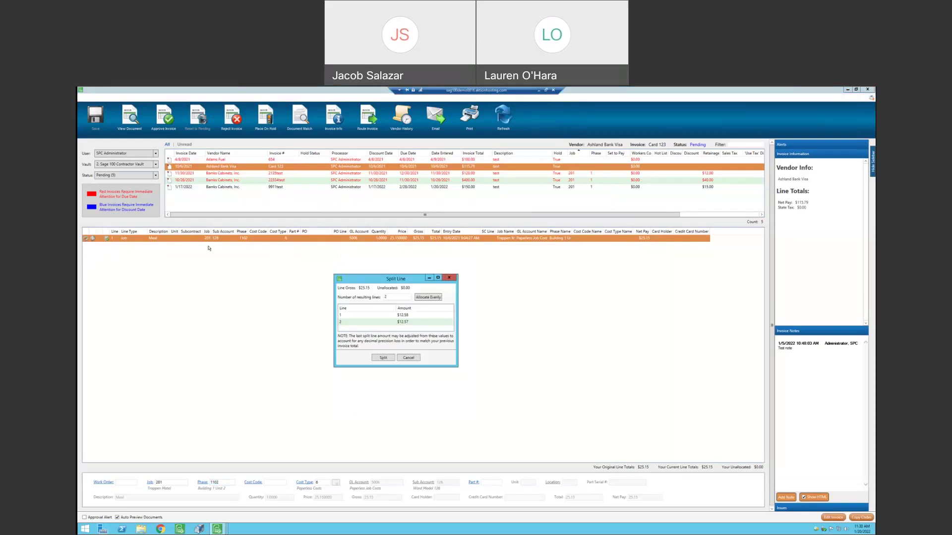
{"action": "double_click", "coordinate": [397, 296]}
{"action": "type", "text": "4"}
{"action": "left_click", "coordinate": [401, 322]}
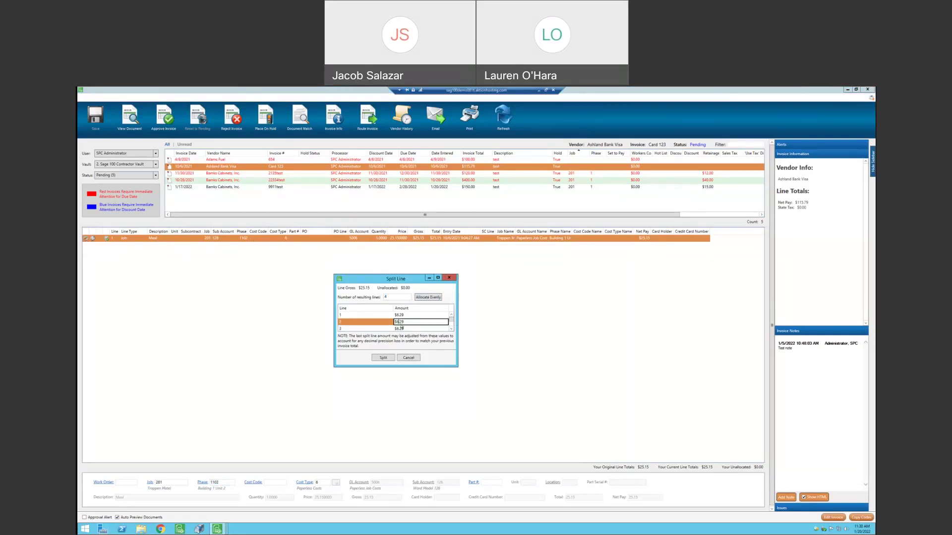
{"action": "left_click", "coordinate": [406, 358]}
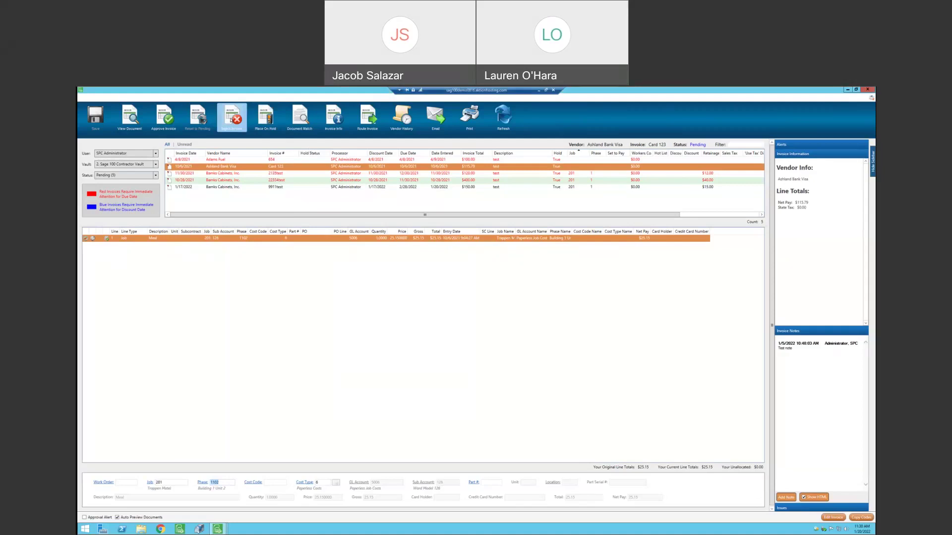
Step: View the reason forms for rejecting the invoice and for placing it on hold, cancelling both
{"action": "left_click", "coordinate": [231, 120]}
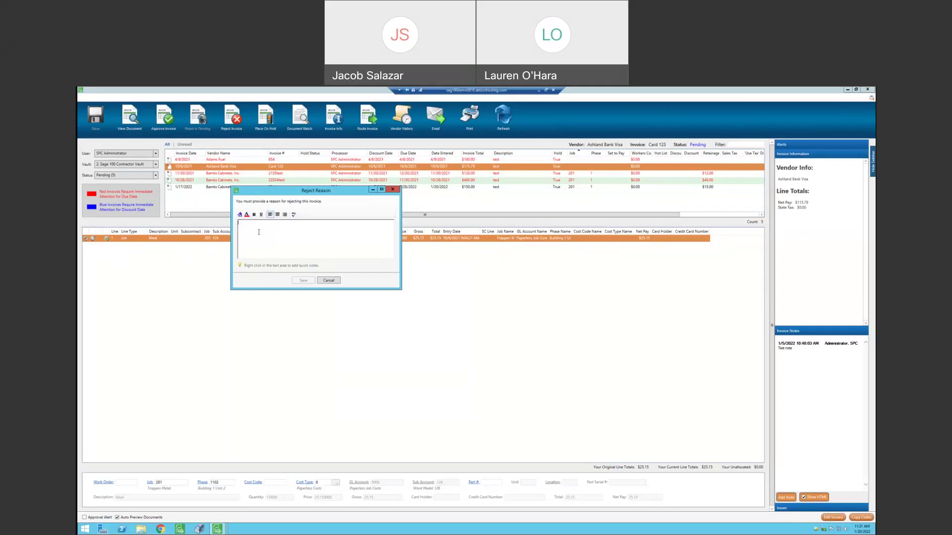
{"action": "left_click", "coordinate": [328, 280]}
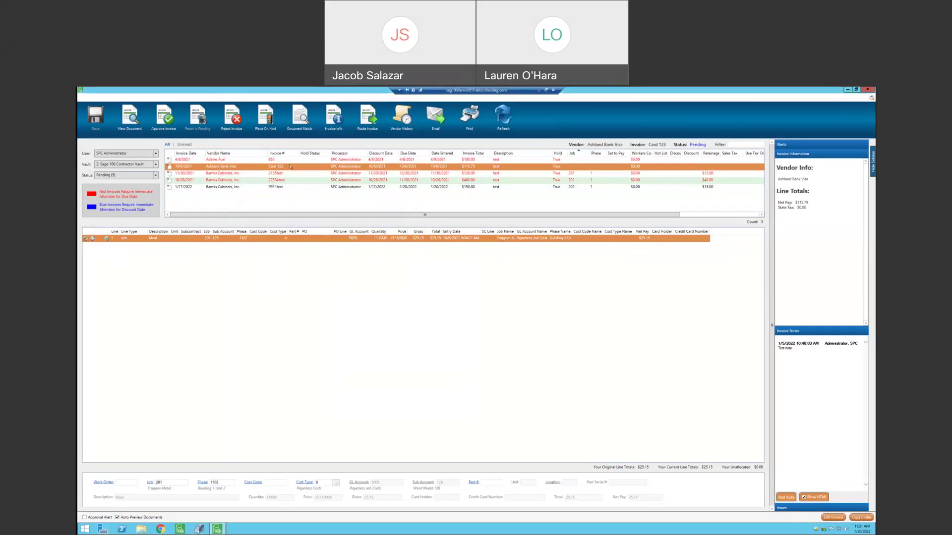
{"action": "left_click", "coordinate": [265, 118]}
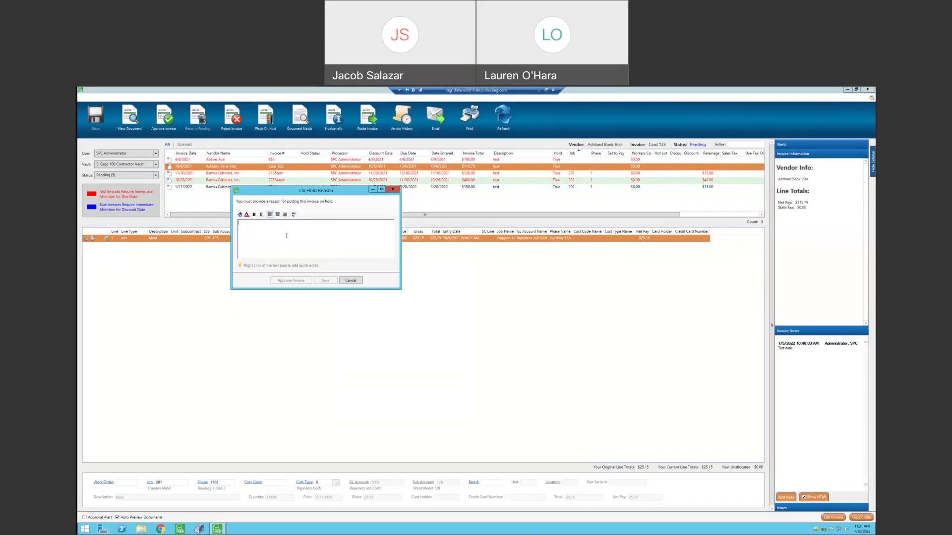
{"action": "left_click", "coordinate": [353, 280]}
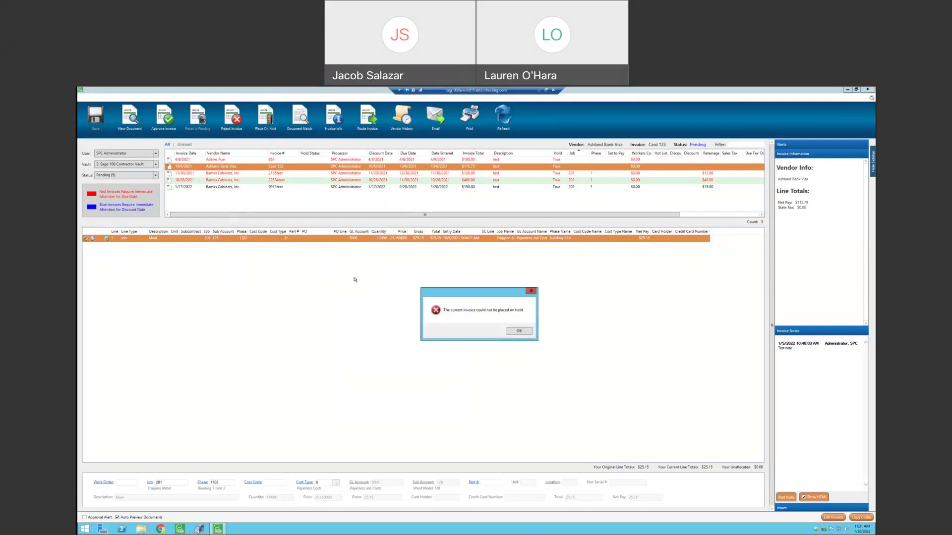
{"action": "left_click", "coordinate": [518, 330]}
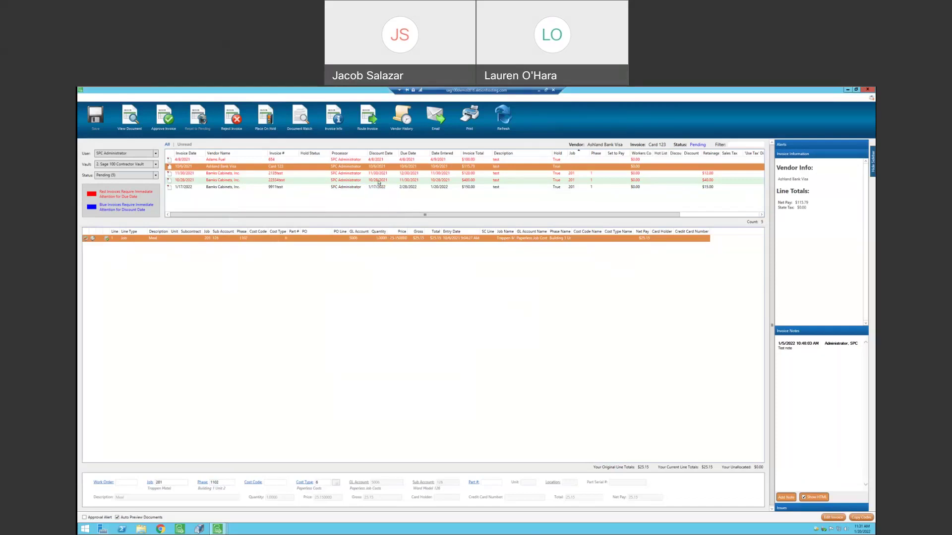
Step: Restore and move the Approve Invoices window to view the document preview behind it, and return it to full size
{"action": "left_click", "coordinate": [855, 90]}
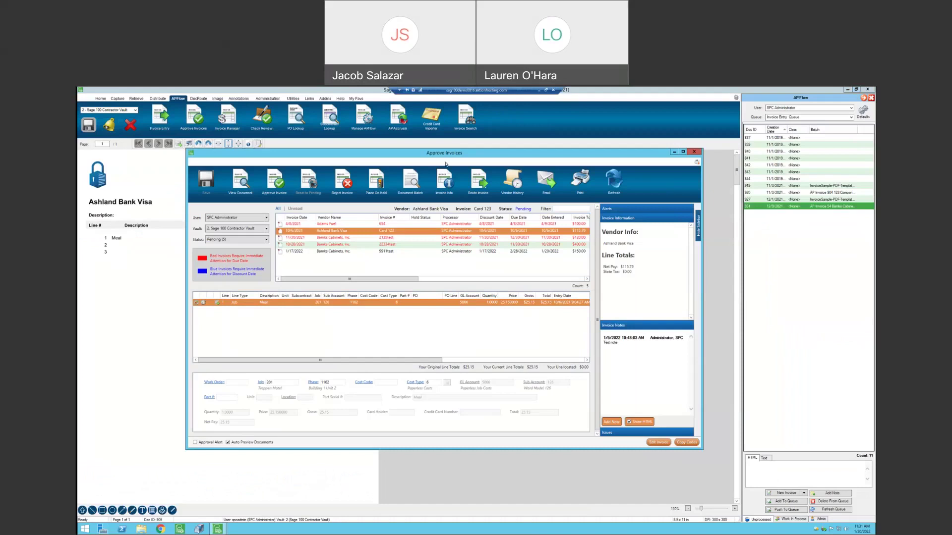
{"action": "left_click", "coordinate": [316, 252]}
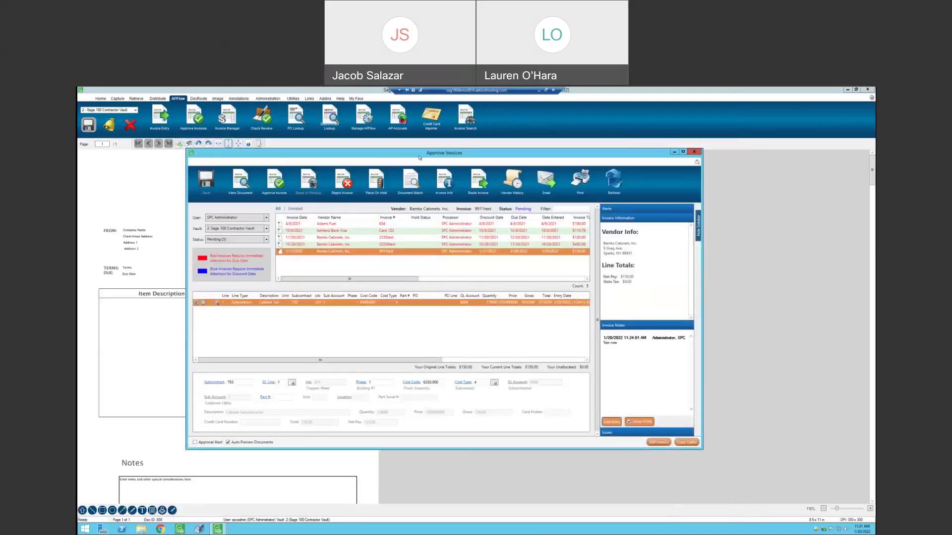
{"action": "left_click_drag", "start_coordinate": [478, 169], "coordinate": [477, 166]}
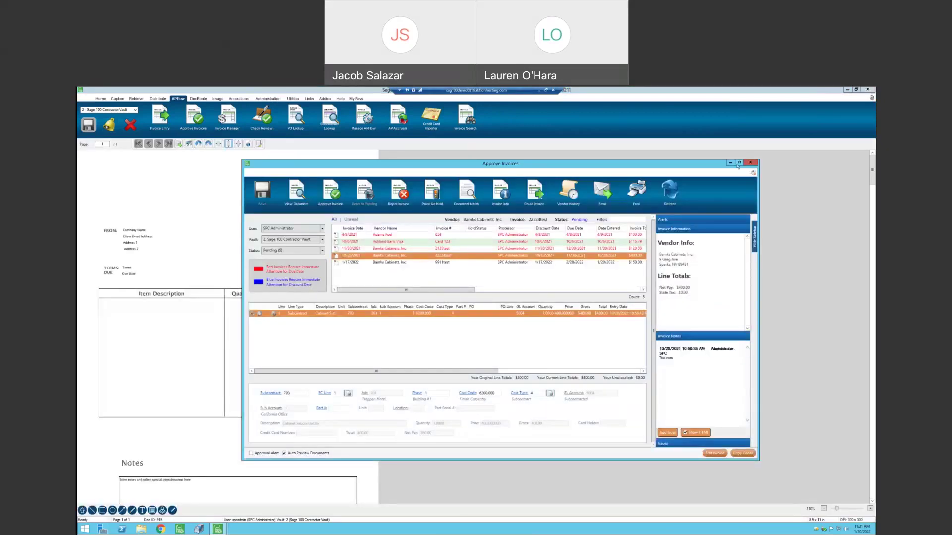
{"action": "left_click", "coordinate": [739, 163]}
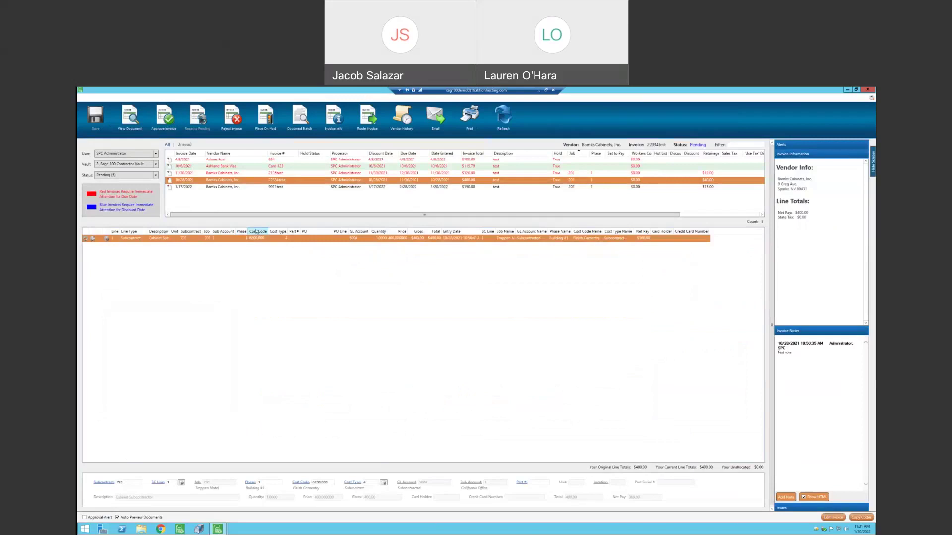
Step: Approve the pending invoice 9911test
{"action": "left_click", "coordinate": [213, 187]}
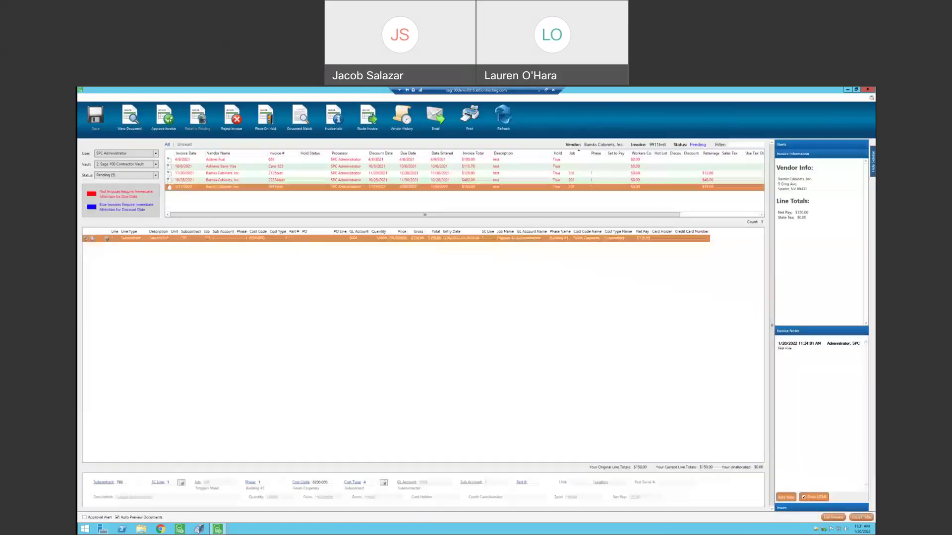
{"action": "left_click", "coordinate": [167, 123]}
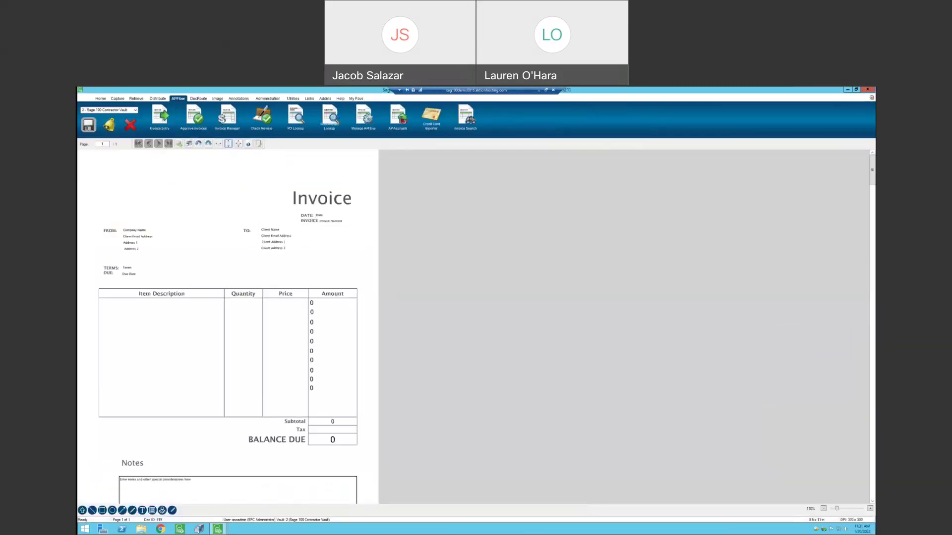
Step: Open the APFlow administration export list, mark the invoice dated 9/9/2021 for export and unmark it again
{"action": "left_click", "coordinate": [160, 119]}
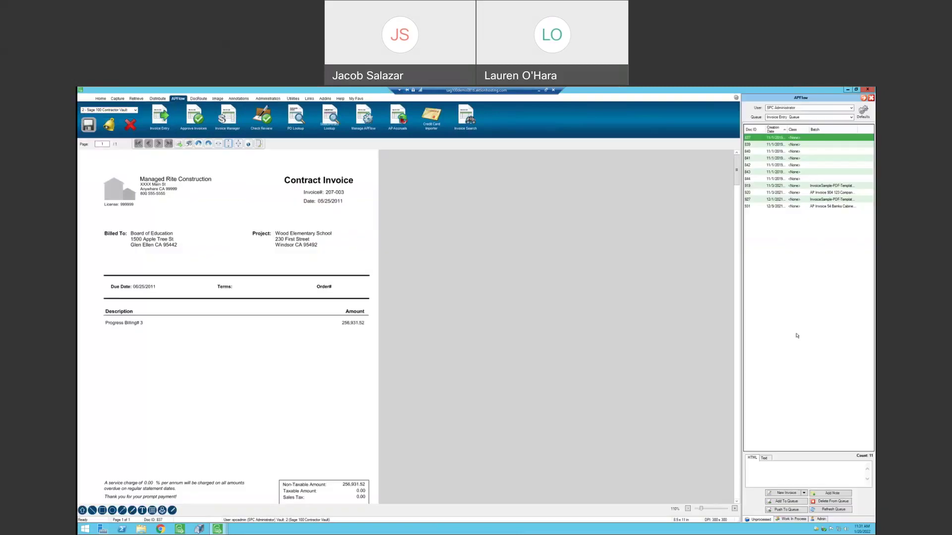
{"action": "left_click", "coordinate": [820, 519]}
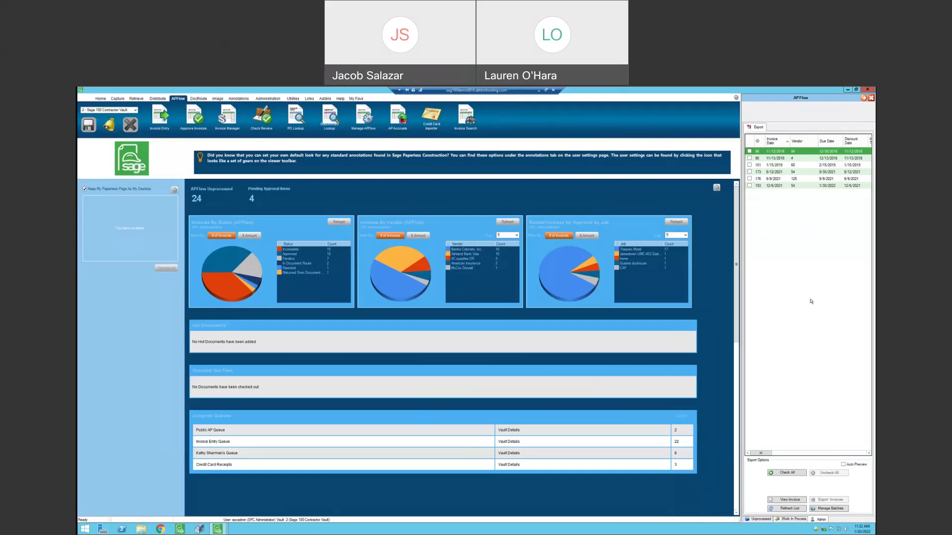
{"action": "left_click", "coordinate": [749, 179]}
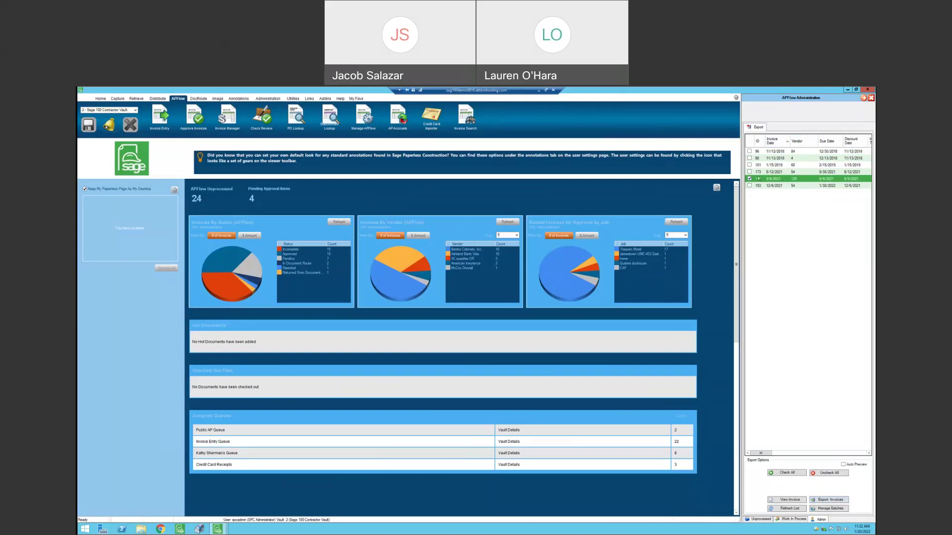
{"action": "left_click", "coordinate": [749, 179]}
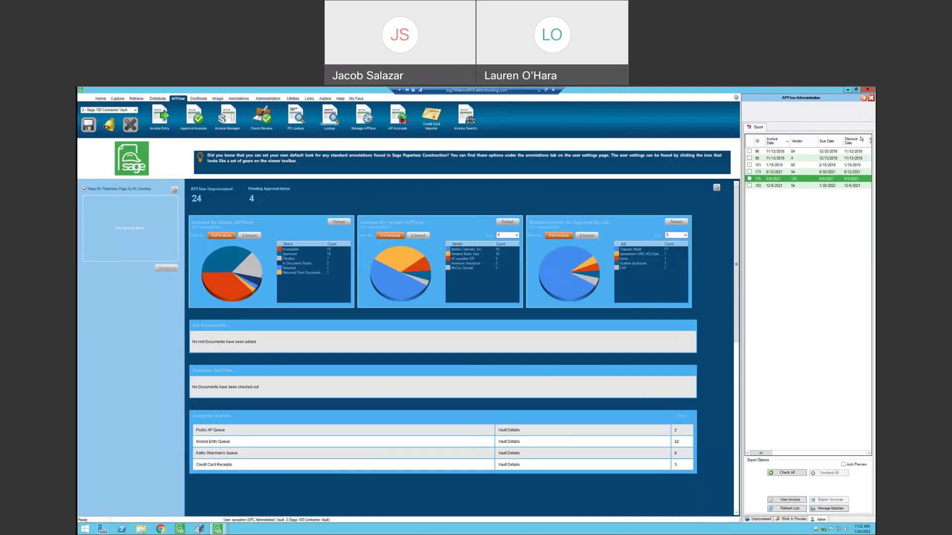
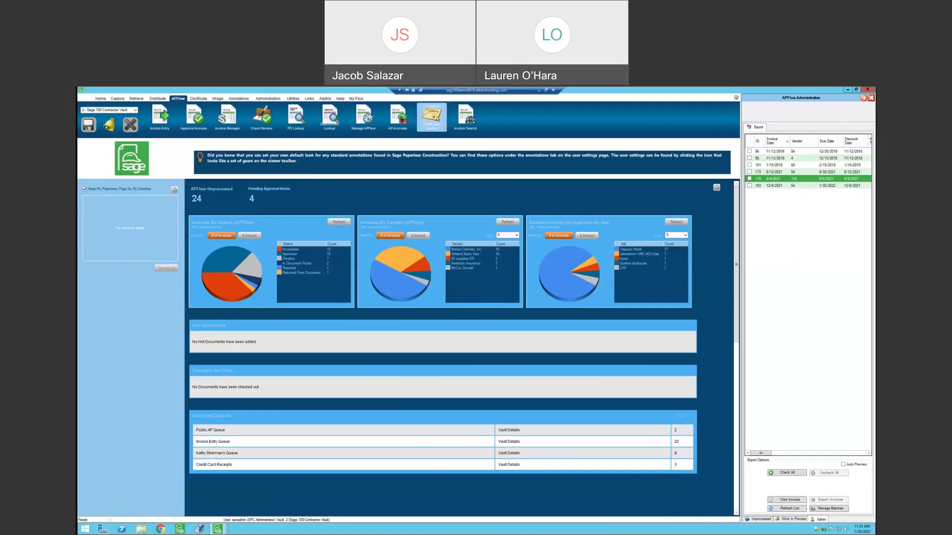
Step: Open the Credit Card Importer to view the in-progress imports, and bring up its list of active credit card templates
{"action": "left_click", "coordinate": [426, 121]}
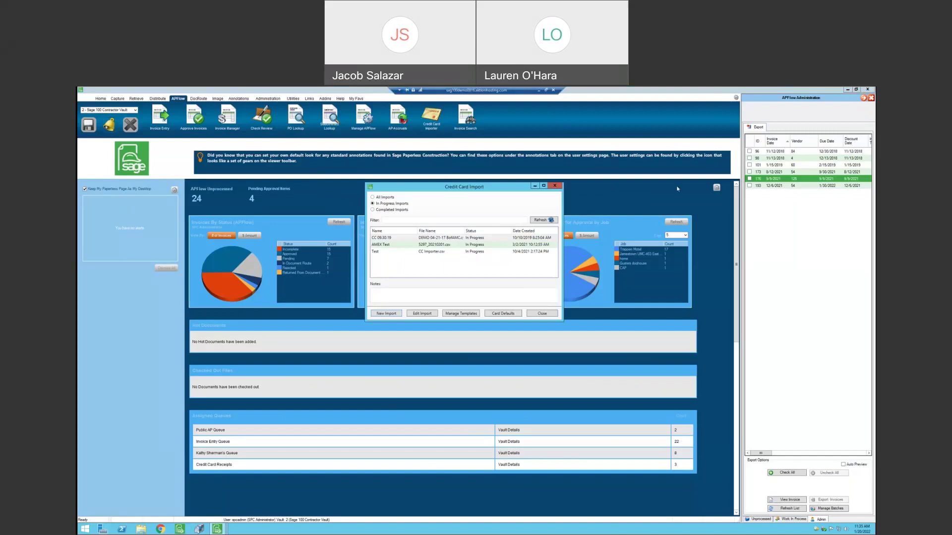
{"action": "left_click_drag", "start_coordinate": [456, 193], "coordinate": [372, 194]}
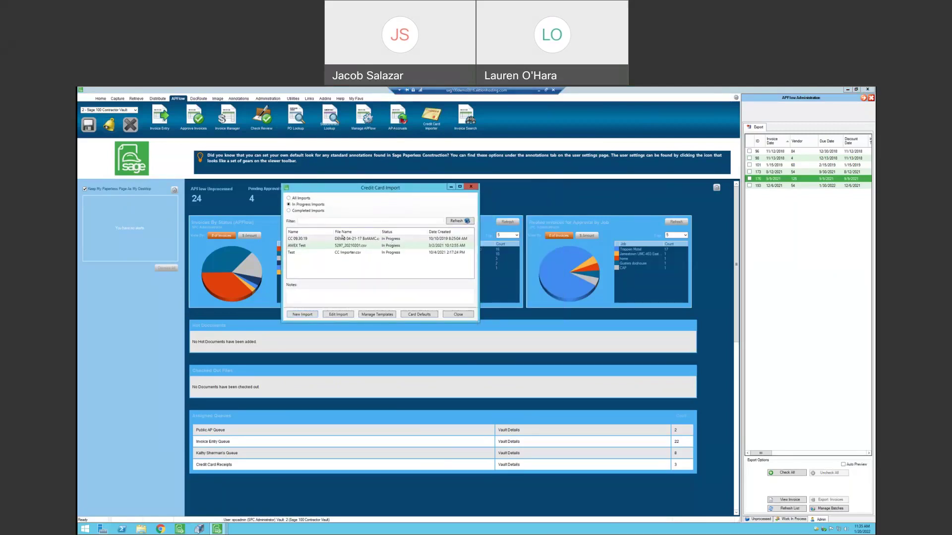
{"action": "left_click", "coordinate": [377, 314]}
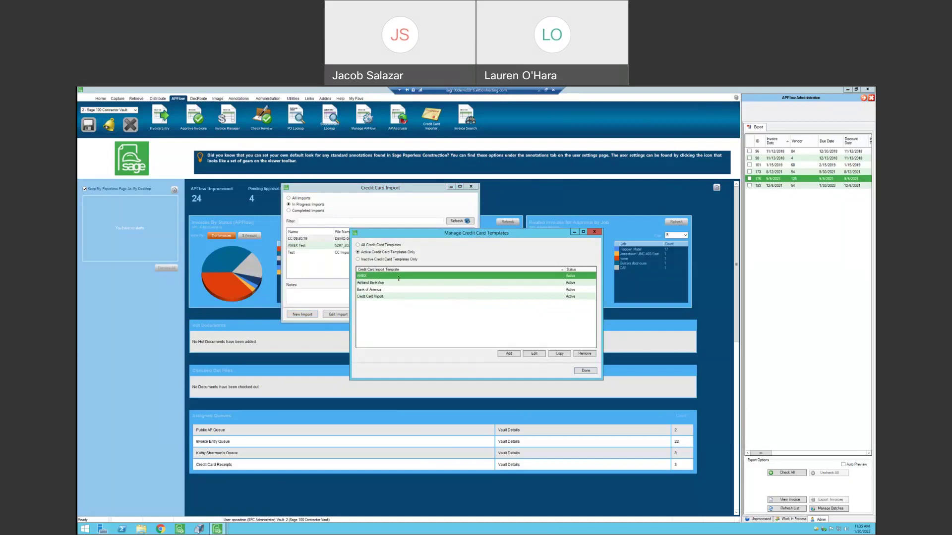
Step: Examine the AMEX template's field column positions without saving changes, and close the template list and the Credit Card Import window
{"action": "left_click", "coordinate": [533, 353]}
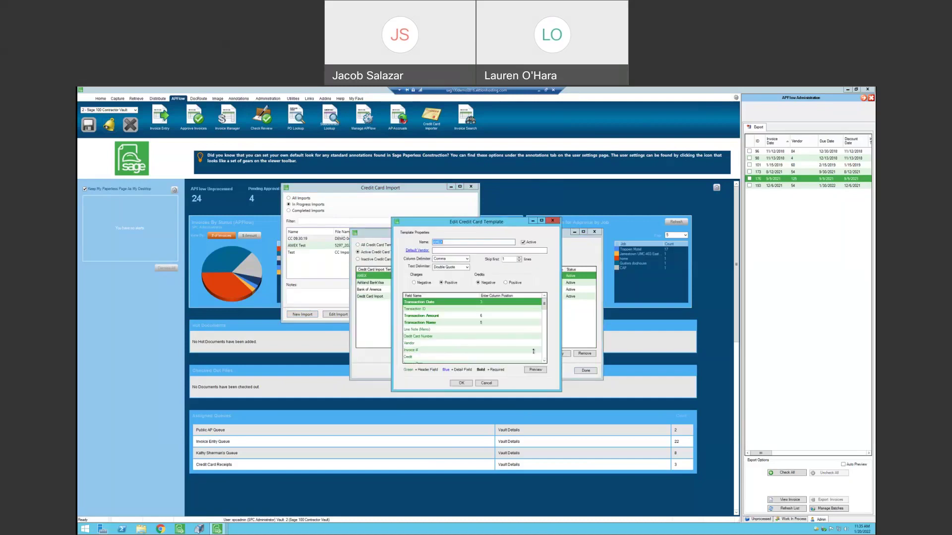
{"action": "left_click", "coordinate": [492, 310]}
{"action": "key", "text": "Up"}
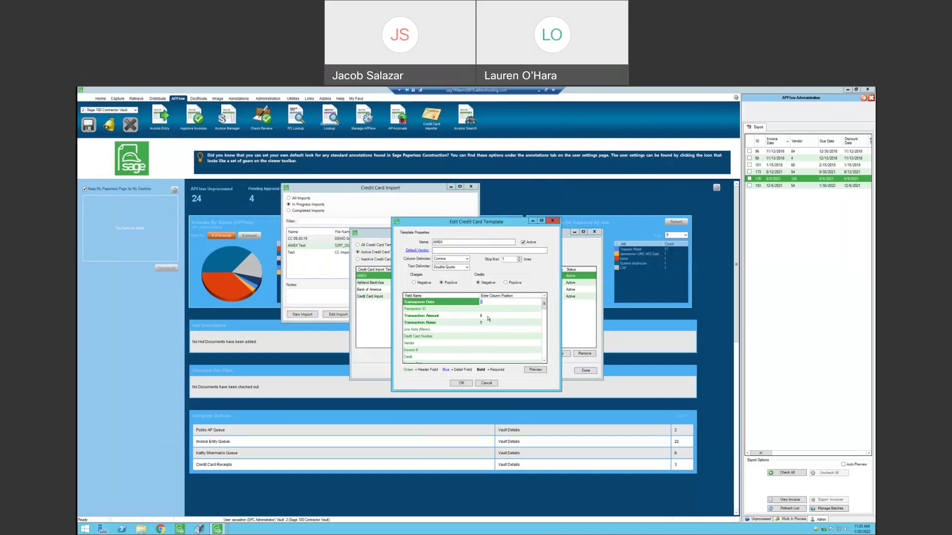
{"action": "left_click", "coordinate": [490, 383]}
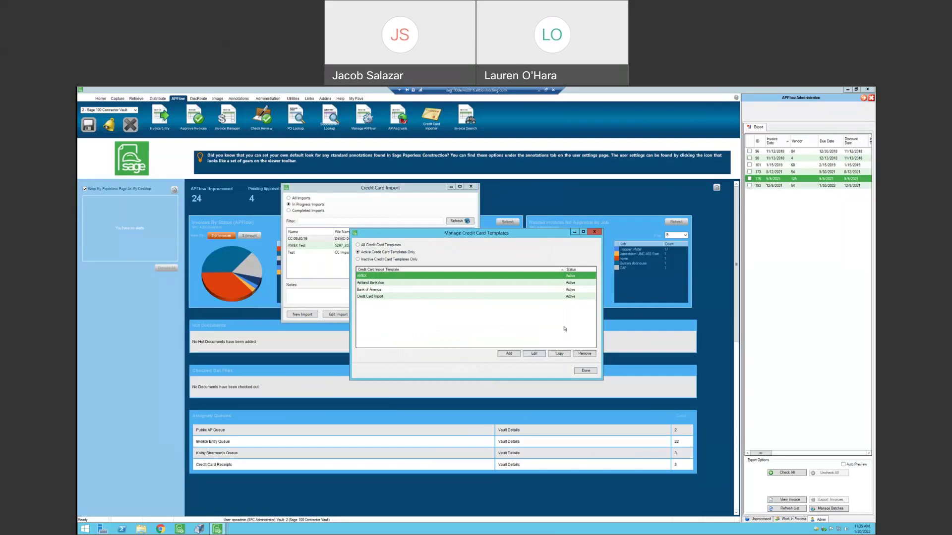
{"action": "left_click", "coordinate": [586, 372]}
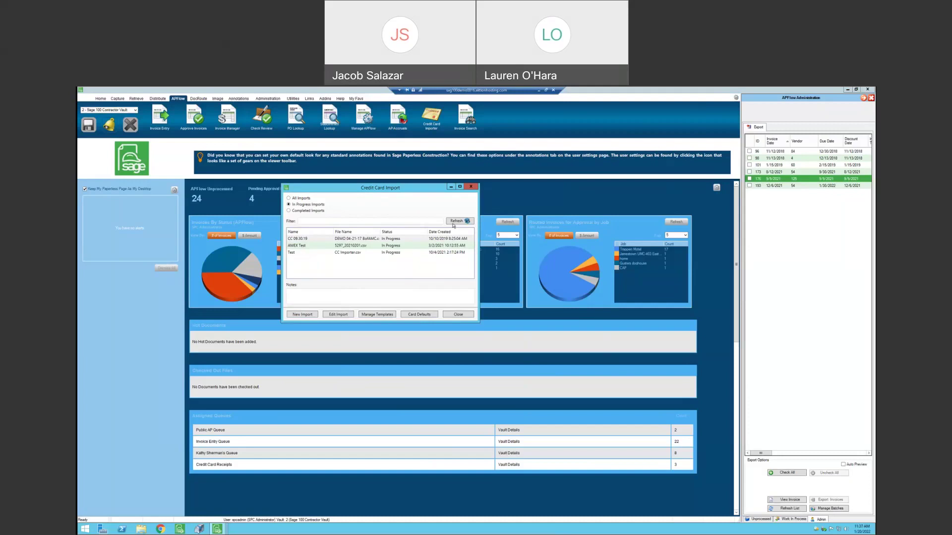
{"action": "left_click", "coordinate": [472, 186]}
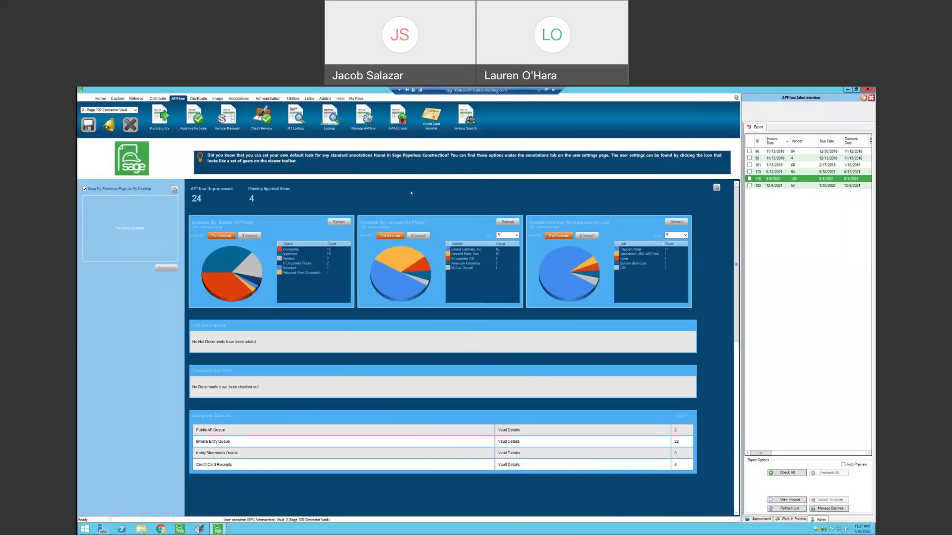